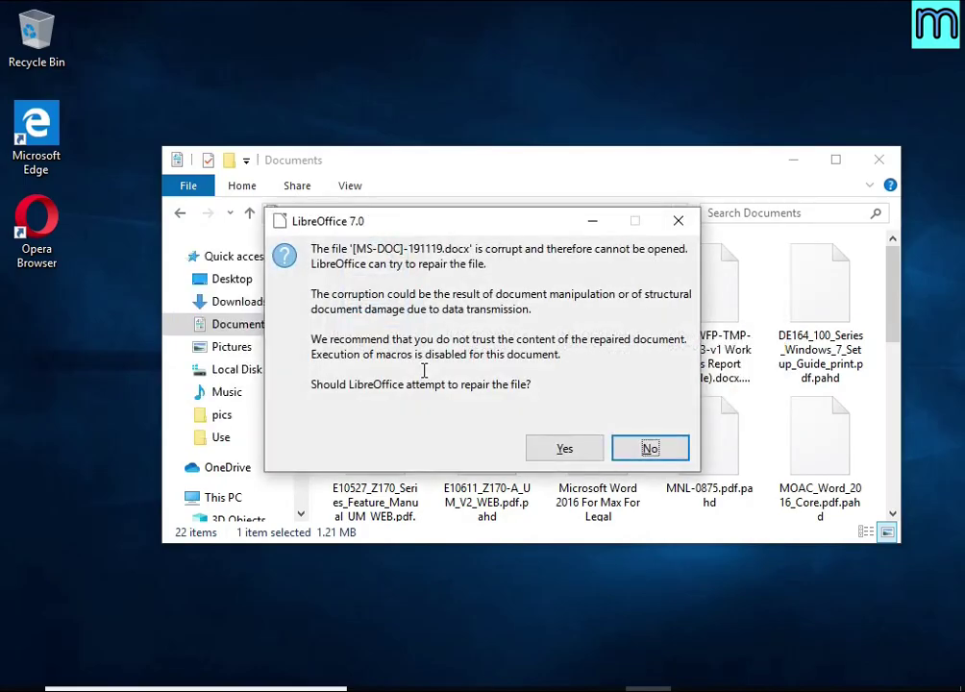
Let LibreOffice attempt to repair the corrupt [MS-DOC]-191119.docx file and dismiss the resulting message
{"action": "left_click", "coordinate": [559, 446]}
{"action": "double_click", "coordinate": [557, 318]}
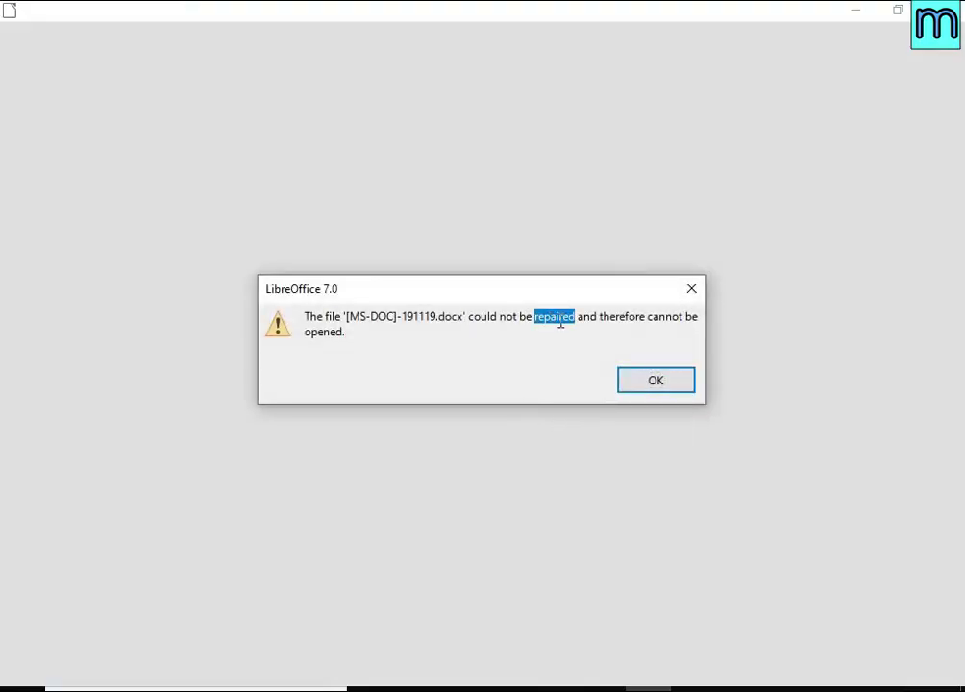
{"action": "left_click", "coordinate": [654, 385]}
Rename [MS-OGRAPH].pdf.pahd in the Documents folder to [MS-OGRAPH].pdf and accept the extension change
{"action": "left_click", "coordinate": [495, 345]}
{"action": "right_click", "coordinate": [505, 340]}
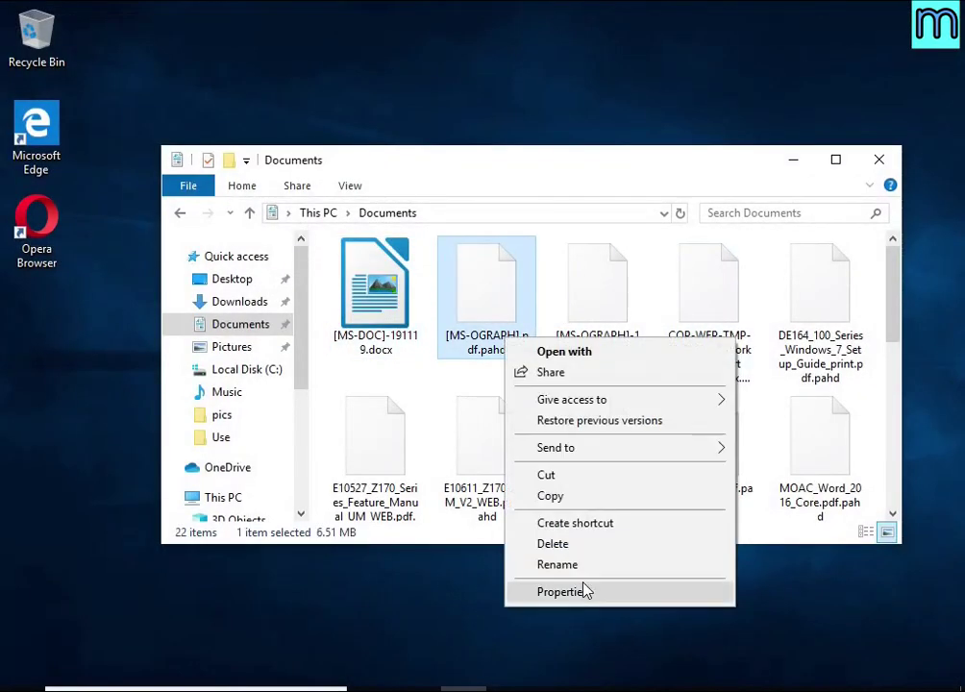
{"action": "left_click", "coordinate": [588, 567]}
{"action": "key", "text": "BackSpace"}
{"action": "key", "text": "BackSpace"}
{"action": "key", "text": "BackSpace"}
{"action": "key", "text": "BackSpace"}
{"action": "key", "text": "BackSpace"}
{"action": "key", "text": "Return"}
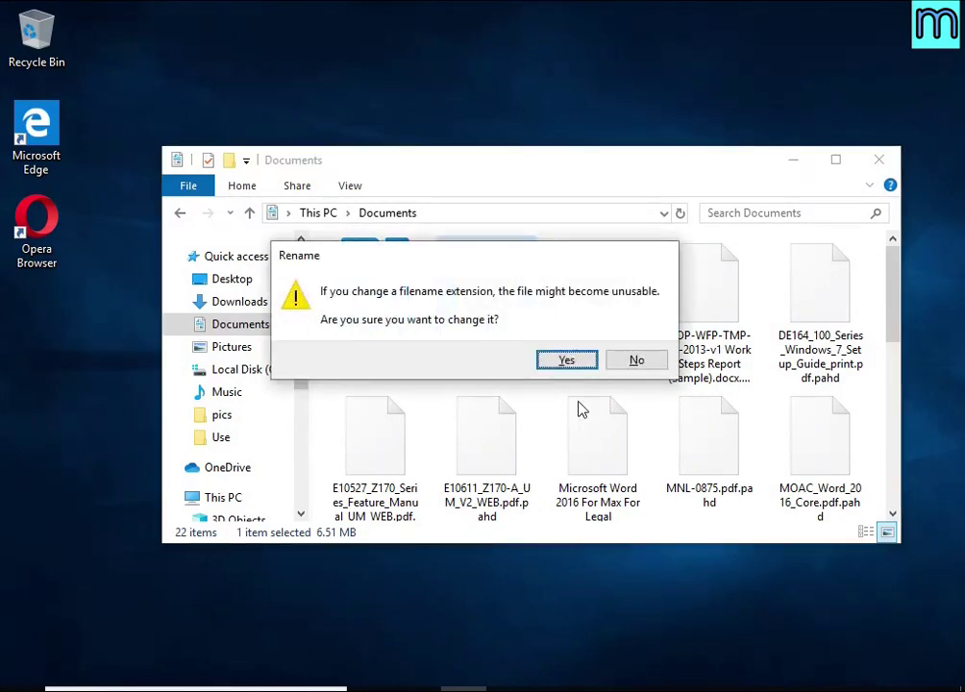
{"action": "left_click", "coordinate": [566, 358]}
Open [MS-OGRAPH].pdf to check whether its contents load, and close the browser window
{"action": "double_click", "coordinate": [519, 356]}
{"action": "left_click", "coordinate": [481, 293]}
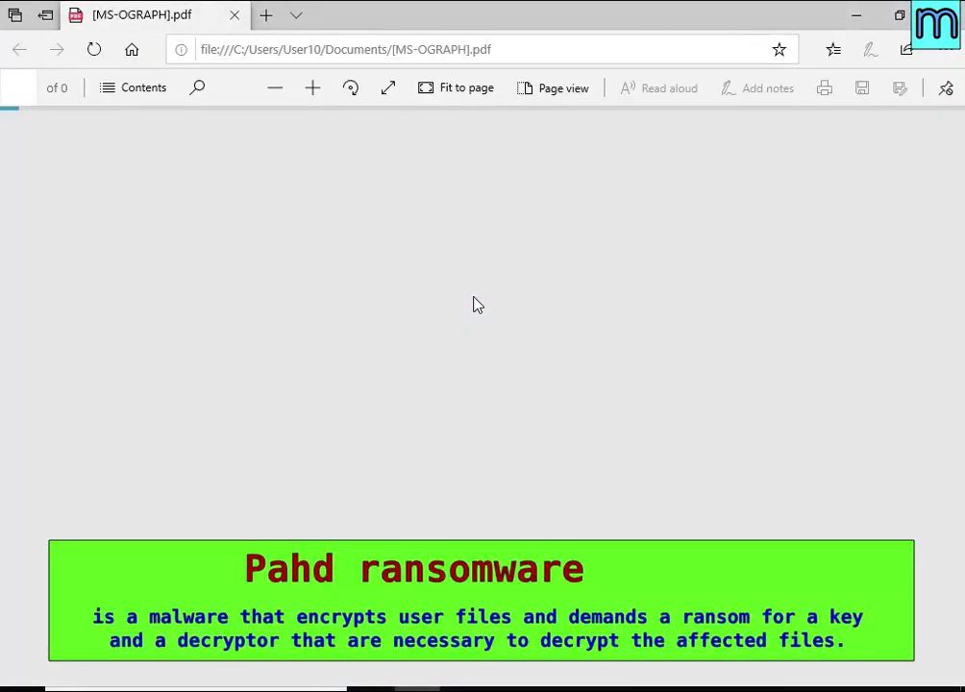
{"action": "left_click", "coordinate": [946, 14]}
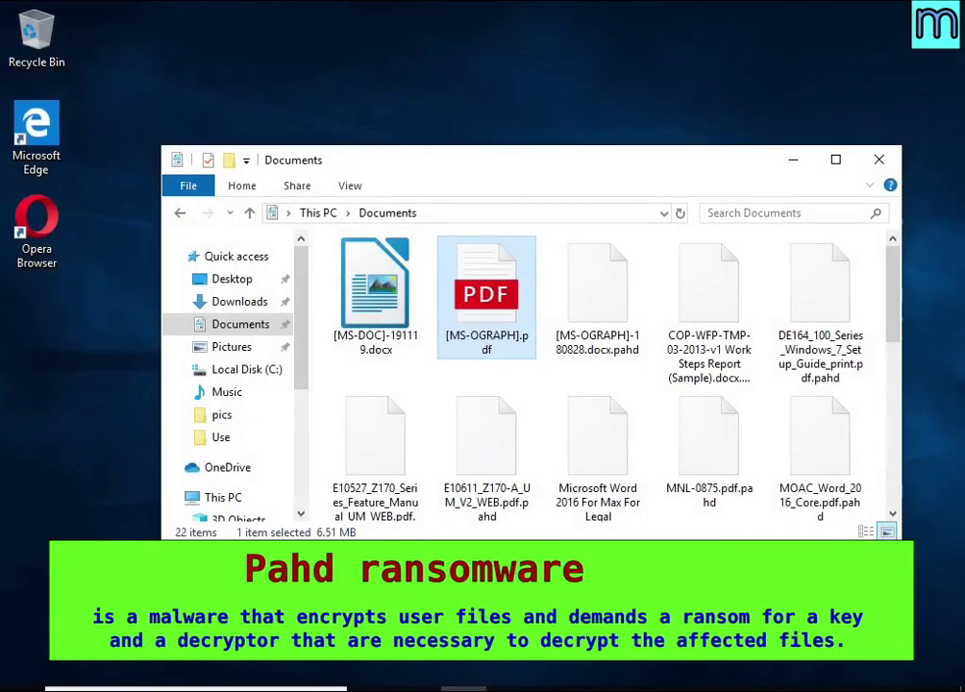
Rename Desert.jpg.pahd in the Pictures folder to Desert.jpg and accept the extension change
{"action": "left_click", "coordinate": [233, 348]}
{"action": "left_click", "coordinate": [739, 348]}
{"action": "double_click", "coordinate": [738, 348]}
{"action": "left_click", "coordinate": [721, 334]}
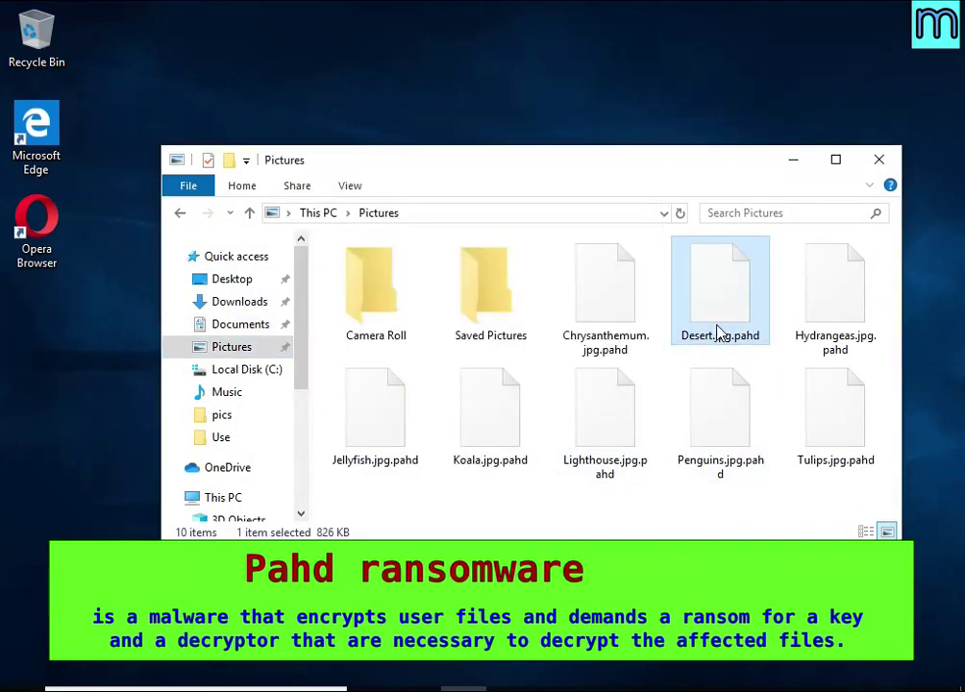
{"action": "right_click", "coordinate": [722, 332]}
{"action": "left_click", "coordinate": [776, 552]}
{"action": "key", "text": "End"}
{"action": "key", "text": "BackSpace"}
{"action": "key", "text": "BackSpace"}
{"action": "key", "text": "BackSpace"}
{"action": "key", "text": "BackSpace"}
{"action": "key", "text": "BackSpace"}
{"action": "key", "text": "Return"}
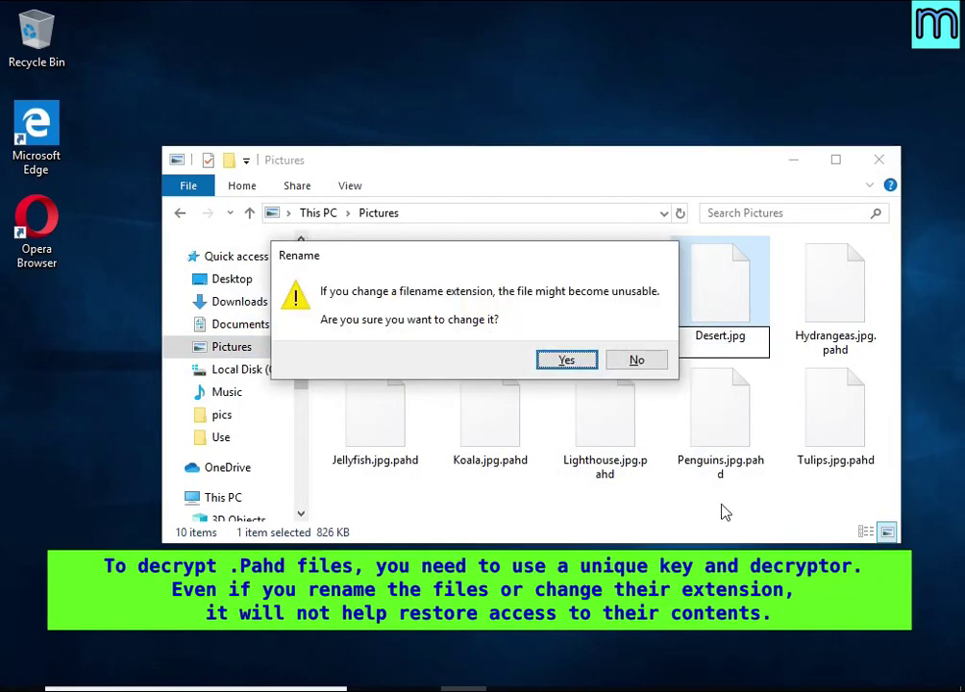
{"action": "left_click", "coordinate": [572, 363]}
Open Desert.jpg to check whether the picture displays, and close the image viewer
{"action": "double_click", "coordinate": [707, 330]}
{"action": "double_click", "coordinate": [569, 340]}
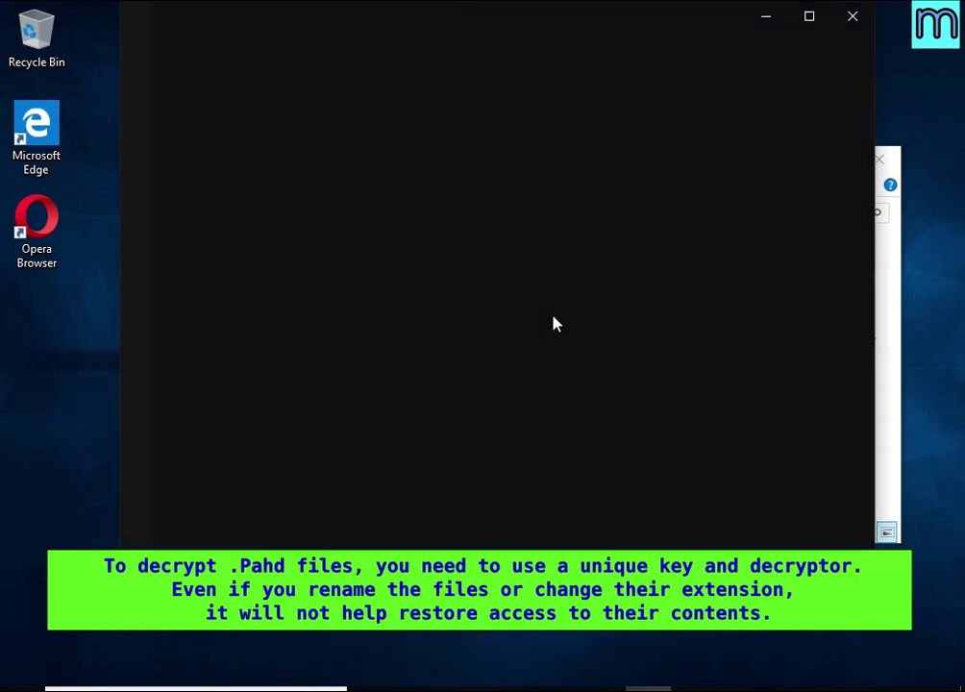
{"action": "left_click", "coordinate": [852, 16]}
Read the ransom note _readme.txt at the root of Local Disk (C:), highlighting its lines about encrypted files, and close it
{"action": "left_click", "coordinate": [279, 369]}
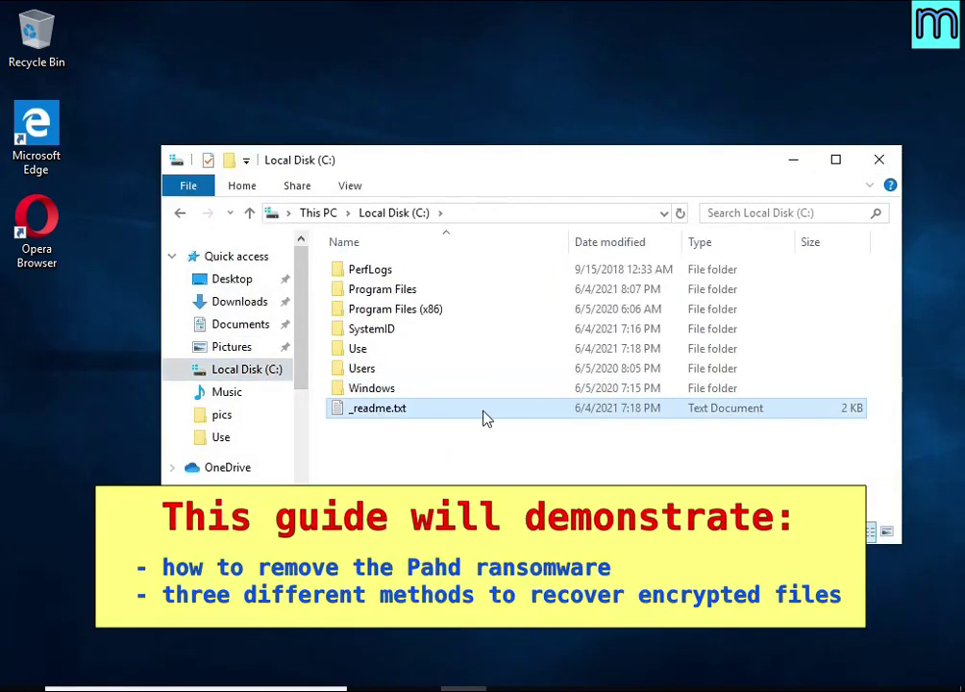
{"action": "double_click", "coordinate": [481, 410]}
{"action": "left_click_drag", "start_coordinate": [53, 137], "coordinate": [673, 149]}
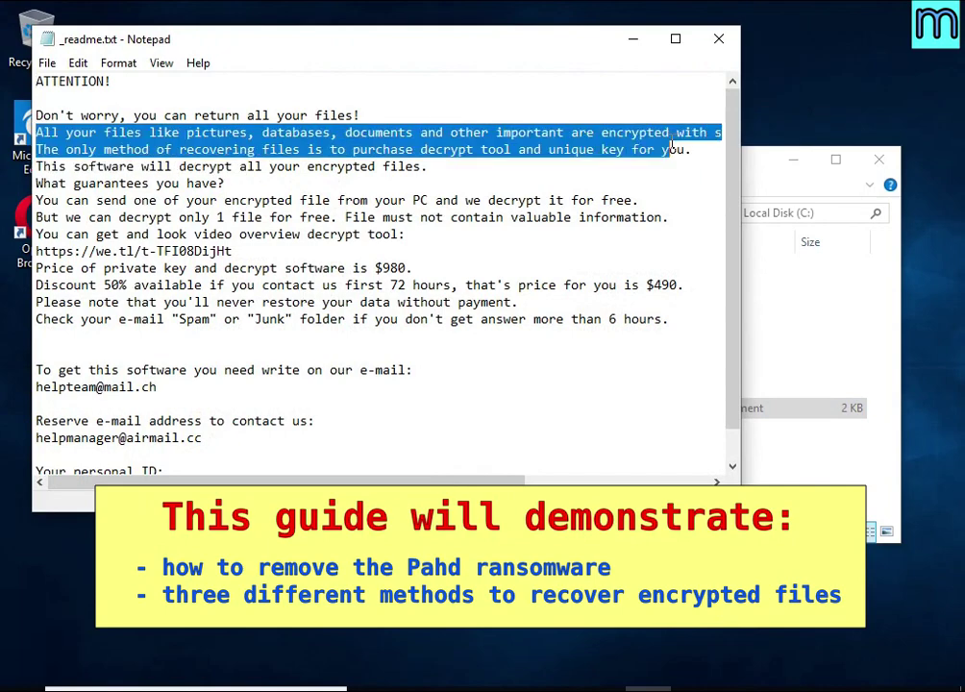
{"action": "left_click", "coordinate": [638, 134]}
{"action": "double_click", "coordinate": [637, 134]}
{"action": "scroll", "coordinate": [574, 239], "scroll_direction": "down", "scroll_amount": 1}
{"action": "scroll", "coordinate": [574, 238], "scroll_direction": "up", "scroll_amount": 1}
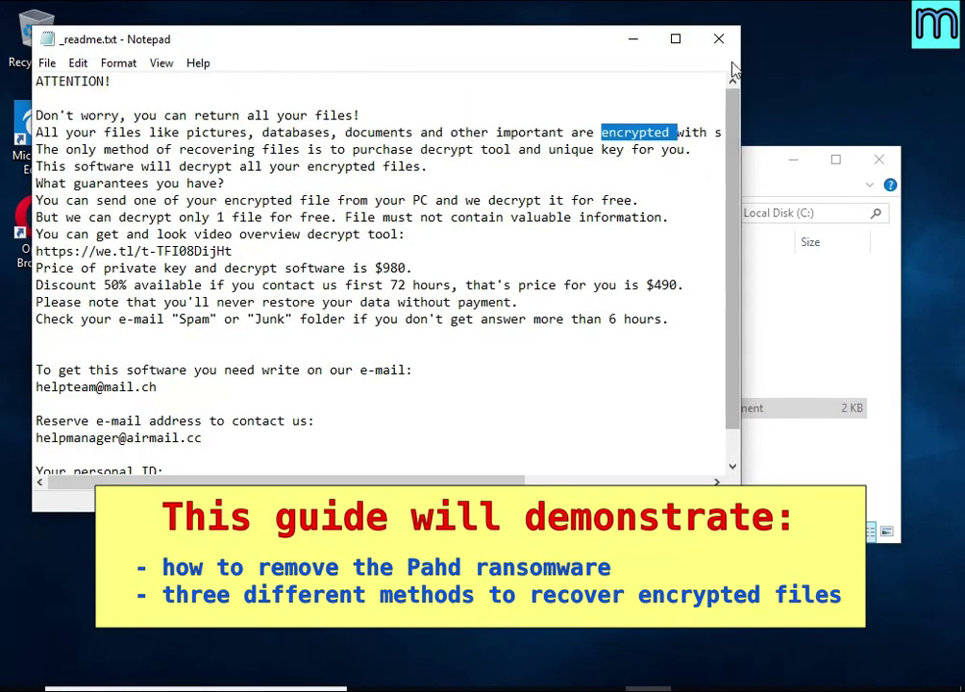
{"action": "left_click", "coordinate": [718, 38]}
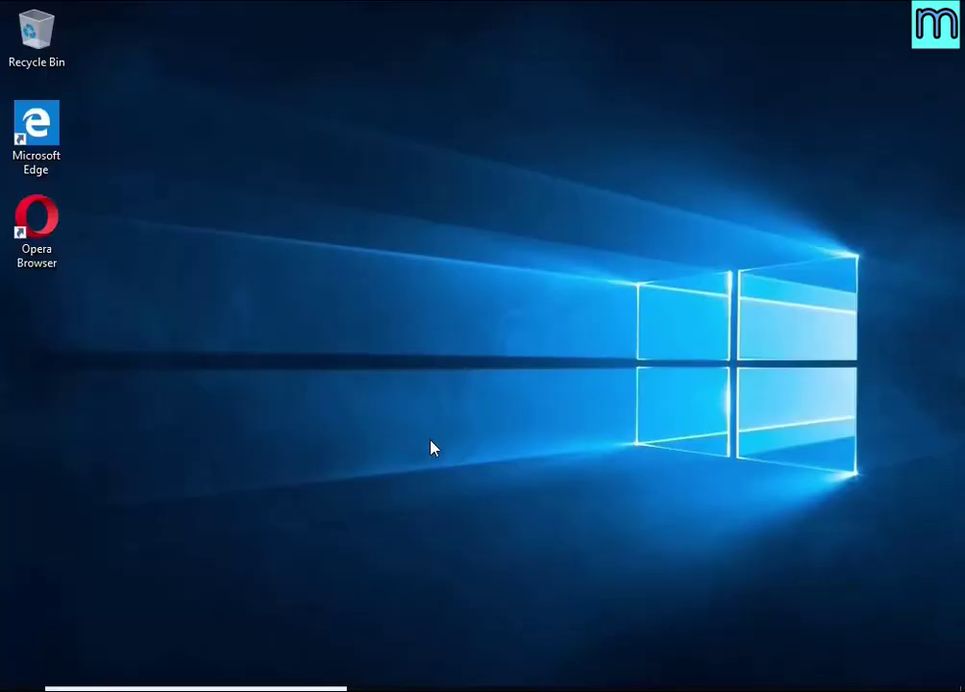
Start Task Manager and end the suspicious background process DB07.exe (32 bit)
{"action": "key", "text": "ctrl+alt+Delete"}
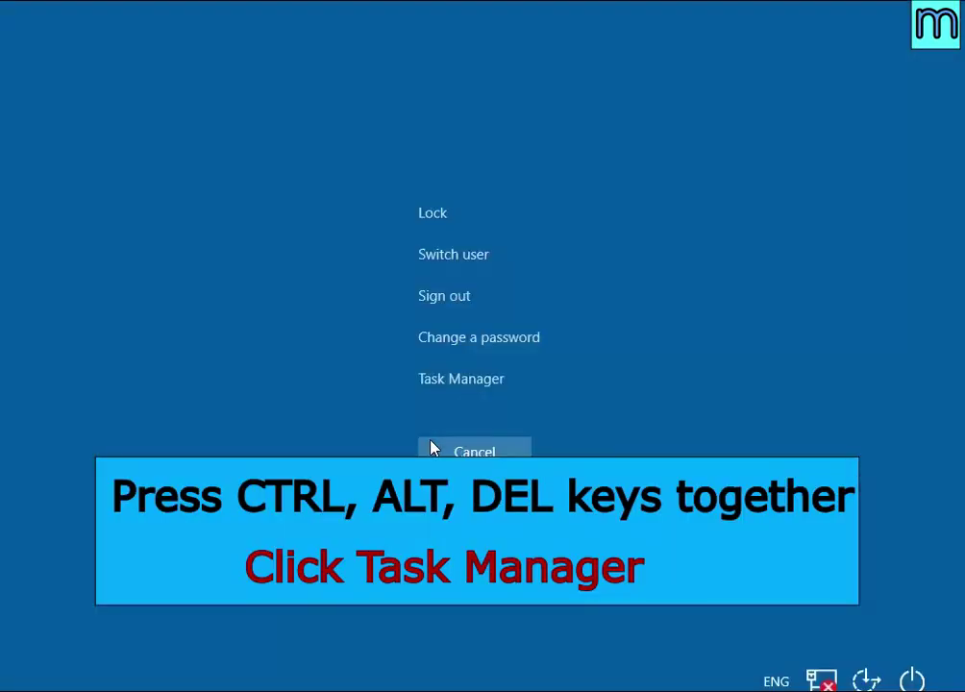
{"action": "left_click", "coordinate": [493, 389]}
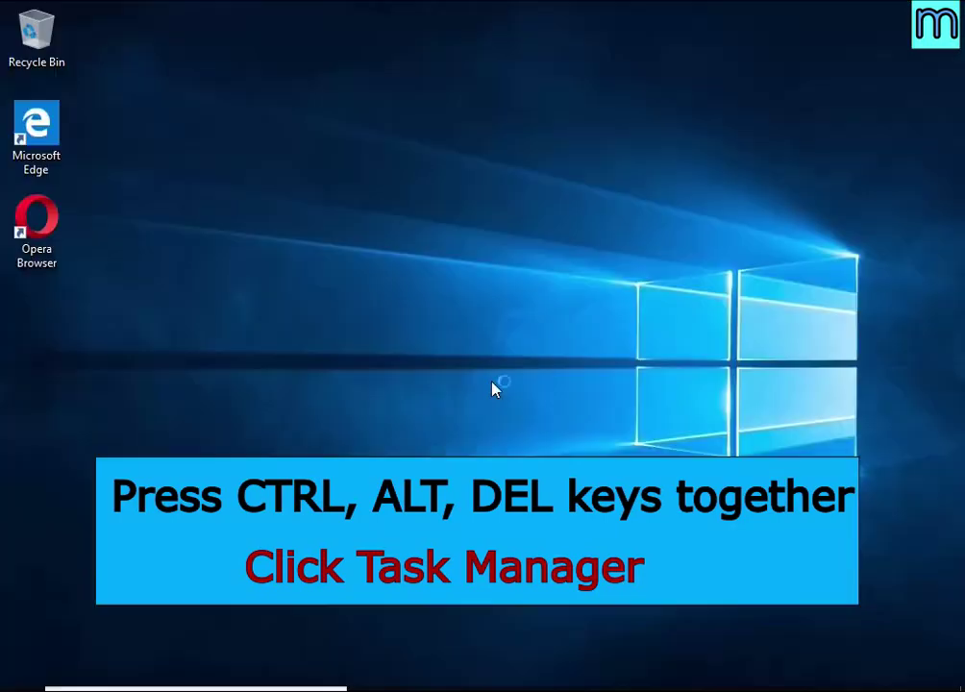
{"action": "scroll", "coordinate": [355, 357], "scroll_direction": "down", "scroll_amount": 1}
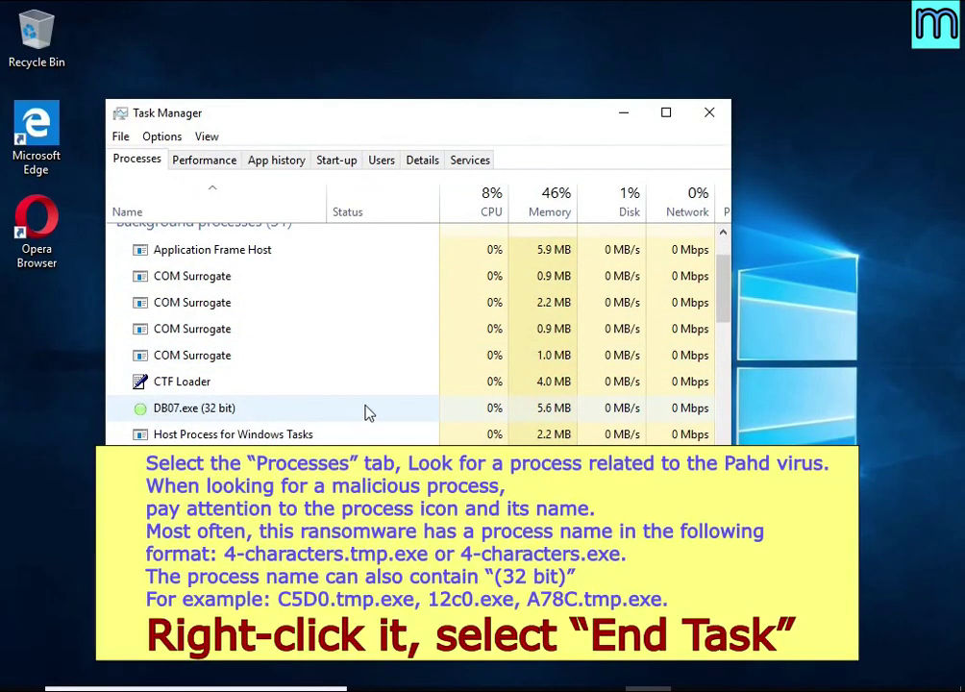
{"action": "left_click", "coordinate": [366, 413]}
{"action": "right_click", "coordinate": [375, 419]}
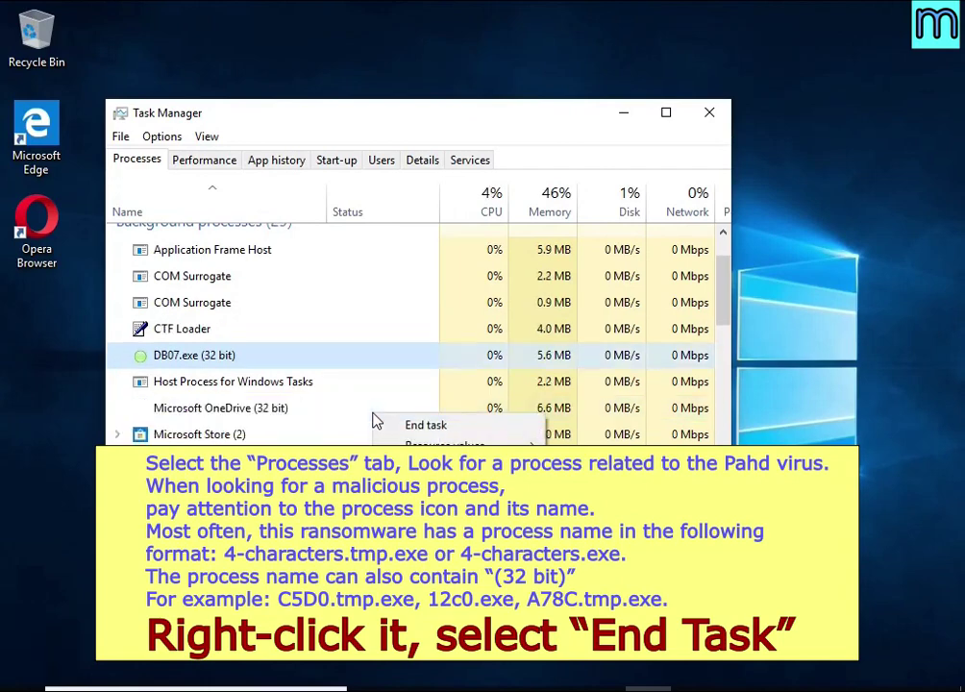
{"action": "left_click", "coordinate": [493, 430]}
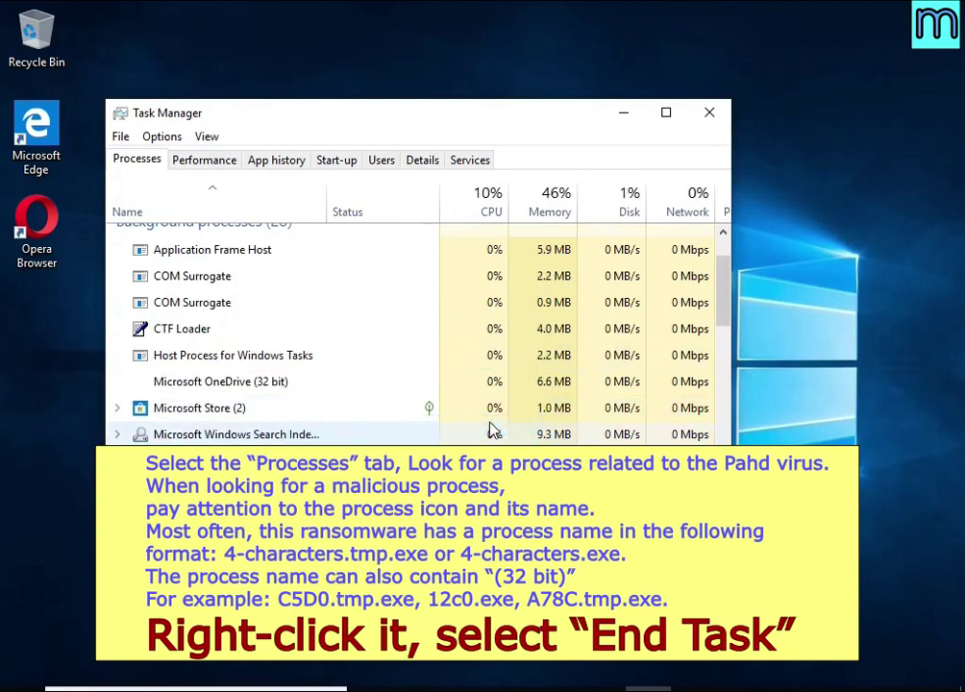
Examine the remaining background and Windows processes for other suspicious entries
{"action": "scroll", "coordinate": [316, 389], "scroll_direction": "down", "scroll_amount": 2}
{"action": "scroll", "coordinate": [295, 388], "scroll_direction": "down", "scroll_amount": 7}
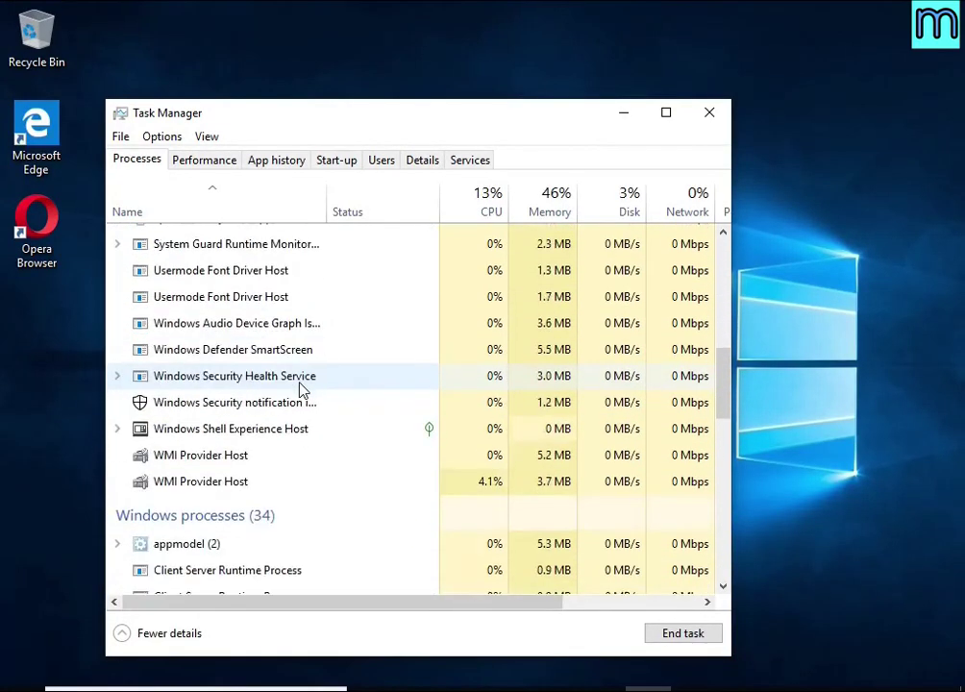
{"action": "scroll", "coordinate": [295, 381], "scroll_direction": "down", "scroll_amount": 8}
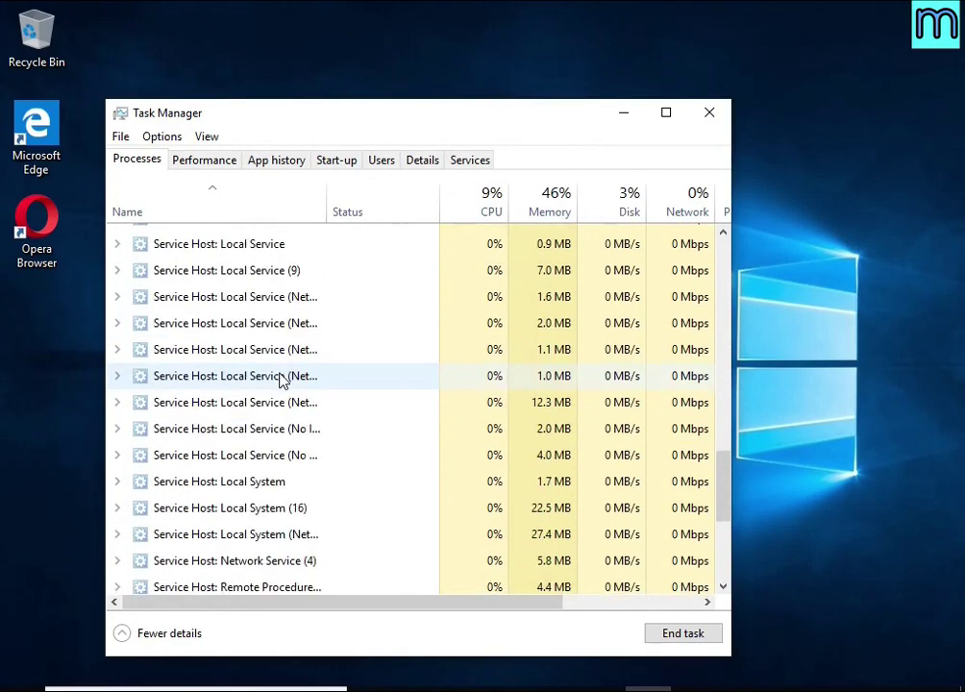
{"action": "scroll", "coordinate": [286, 377], "scroll_direction": "up", "scroll_amount": 7}
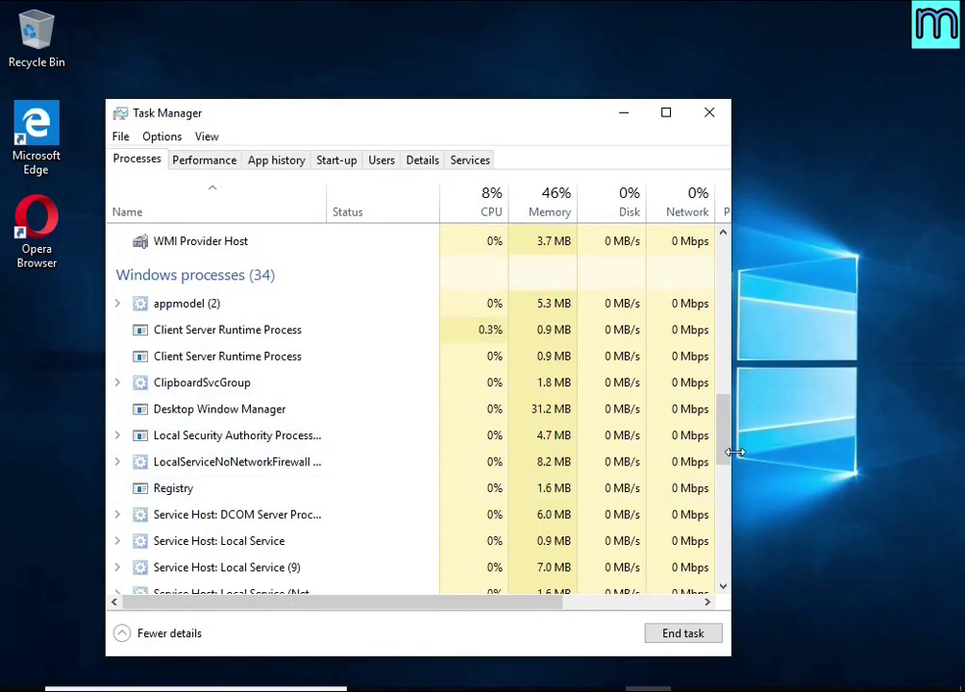
{"action": "left_click_drag", "start_coordinate": [730, 454], "coordinate": [736, 257]}
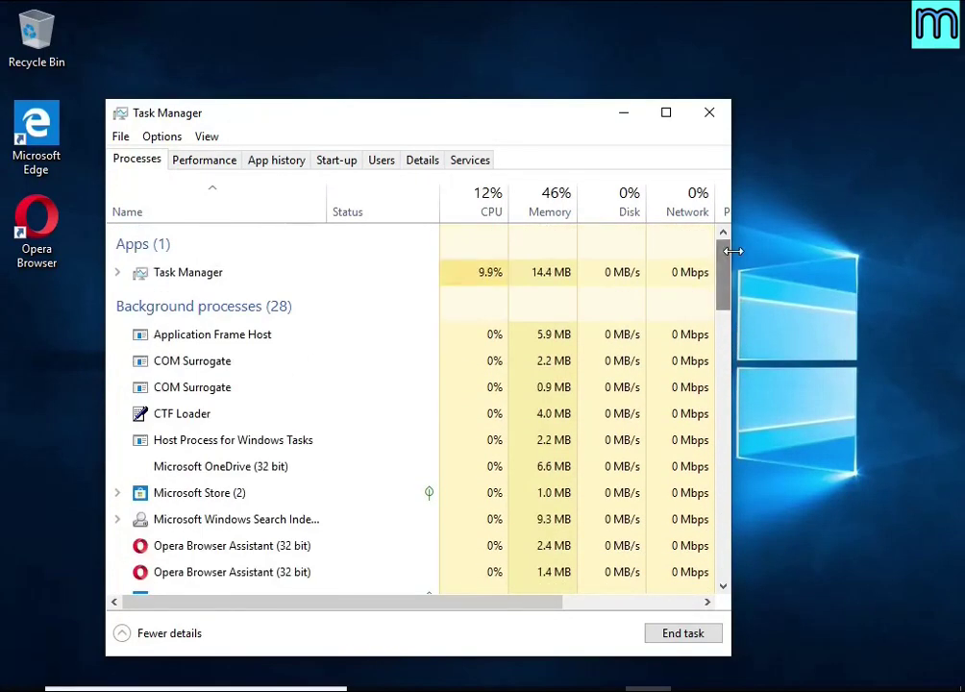
Disable the DB07.exe start-up entry and close Task Manager
{"action": "left_click", "coordinate": [336, 162]}
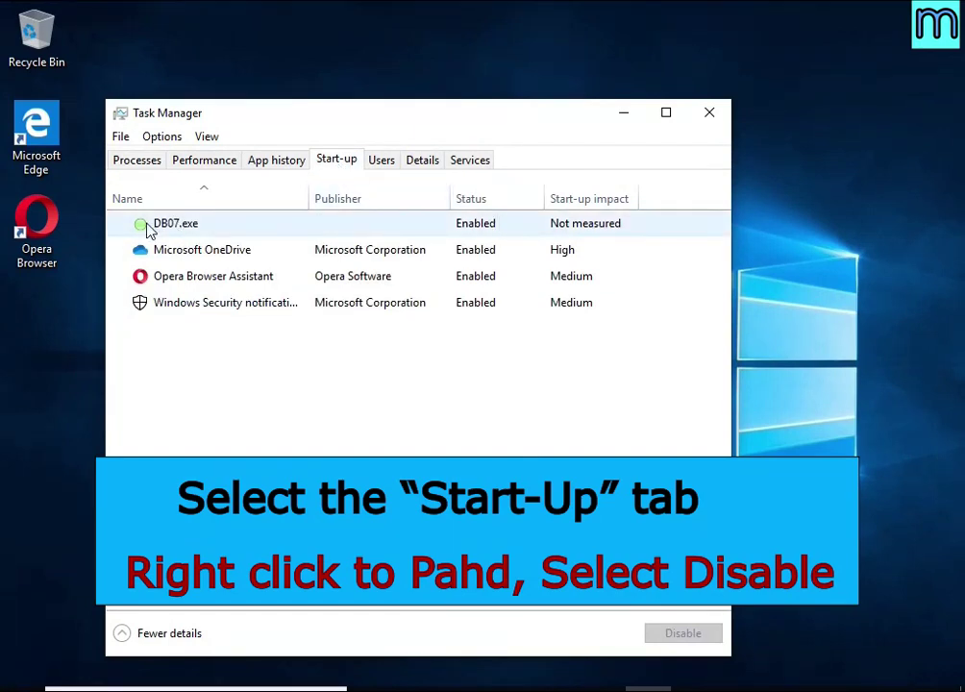
{"action": "right_click", "coordinate": [524, 236]}
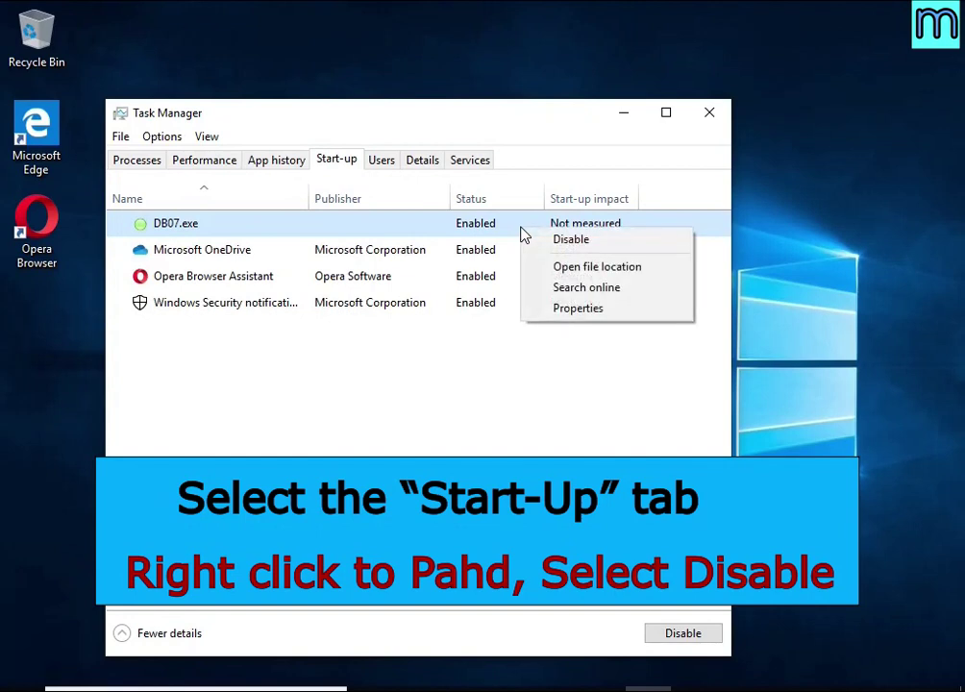
{"action": "left_click", "coordinate": [642, 243]}
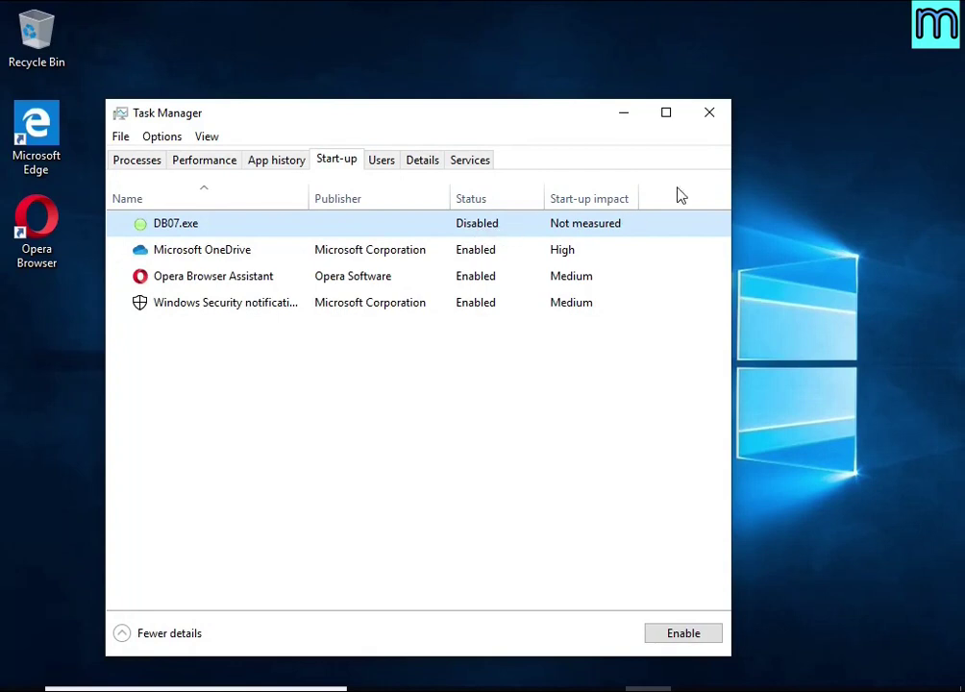
{"action": "left_click", "coordinate": [706, 119]}
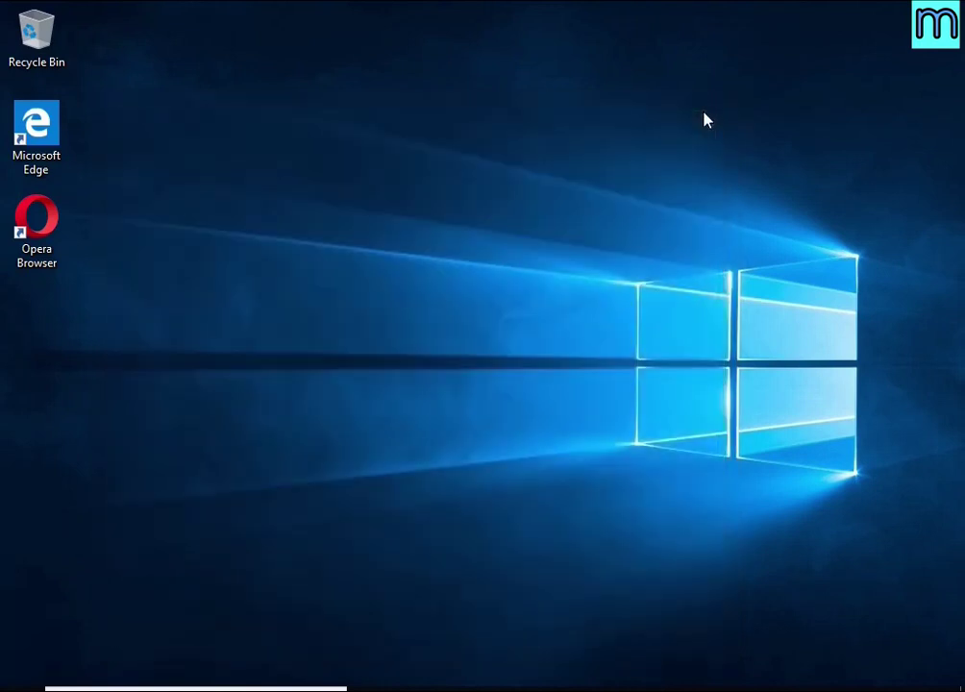
Search Windows for "task she", start Task Scheduler, and list the tasks in the Task Scheduler Library
{"action": "left_click", "coordinate": [192, 684]}
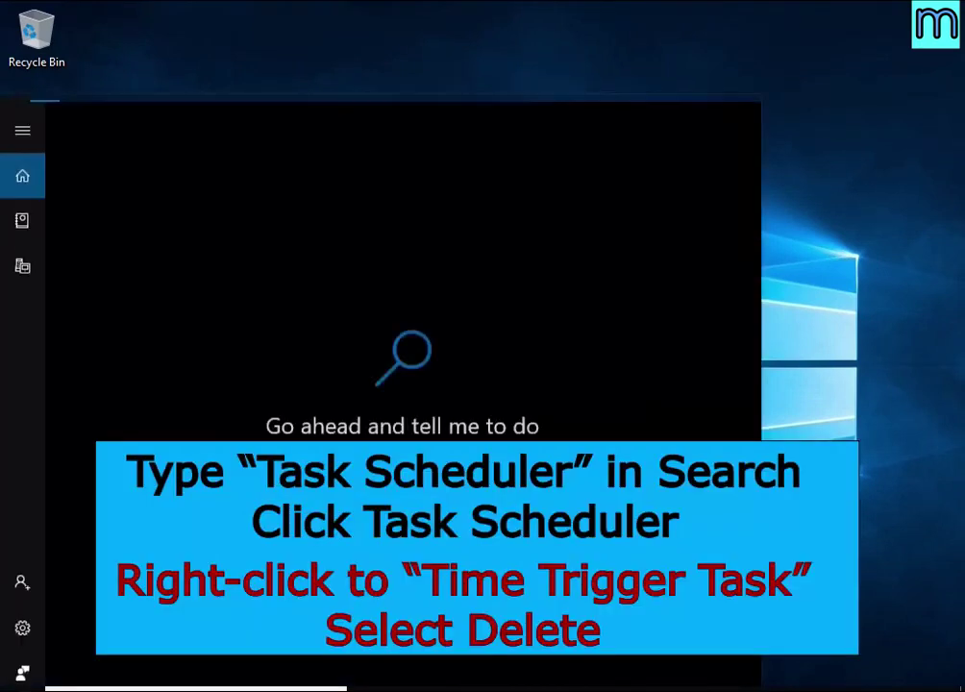
{"action": "type", "text": "task she"}
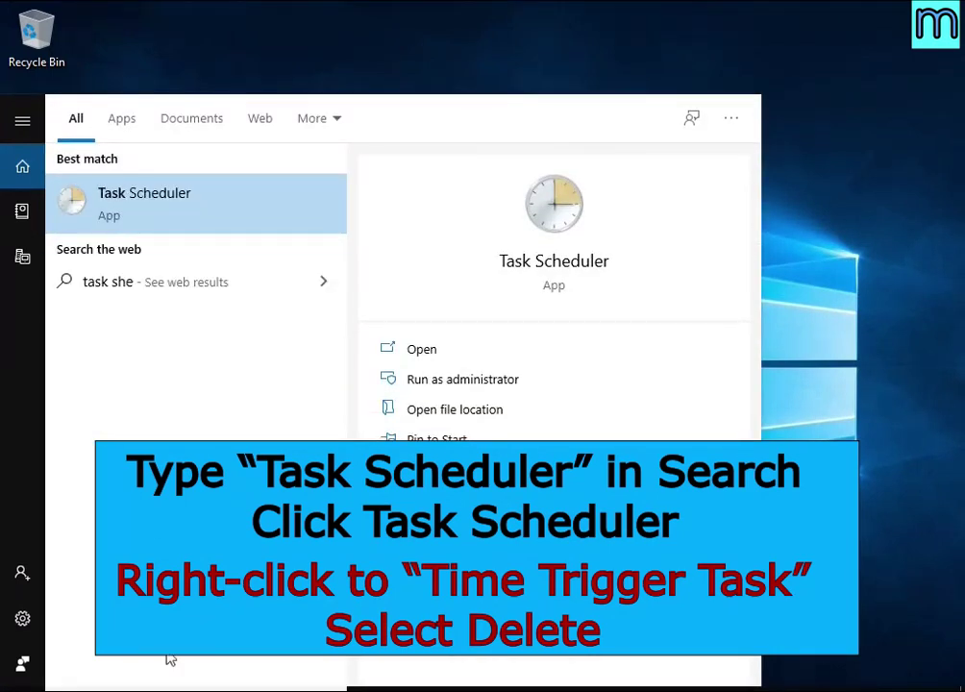
{"action": "left_click", "coordinate": [234, 222]}
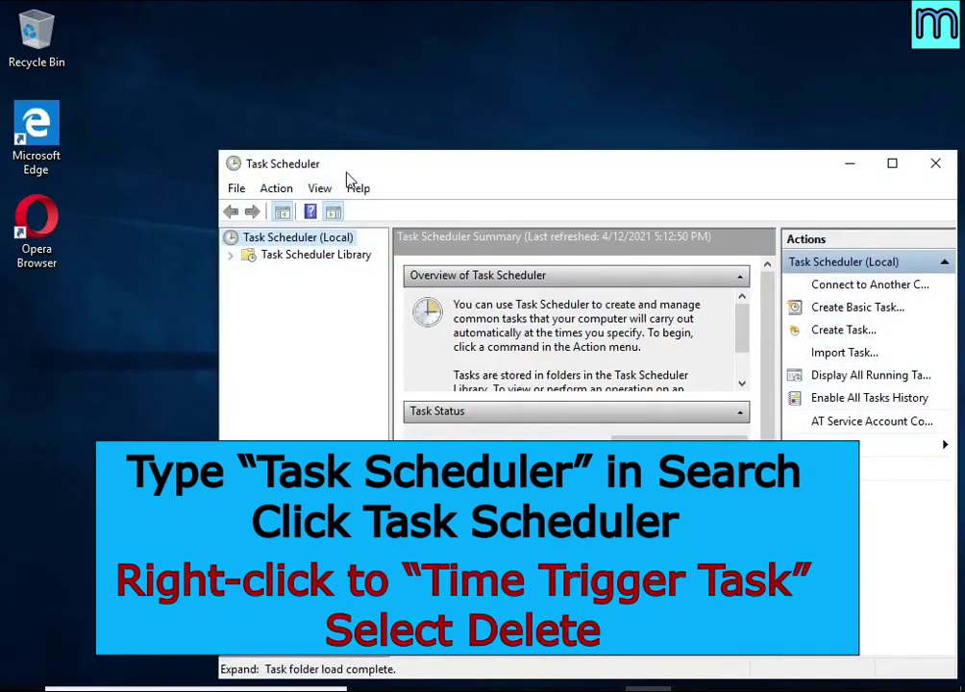
{"action": "left_click_drag", "start_coordinate": [346, 173], "coordinate": [289, 101]}
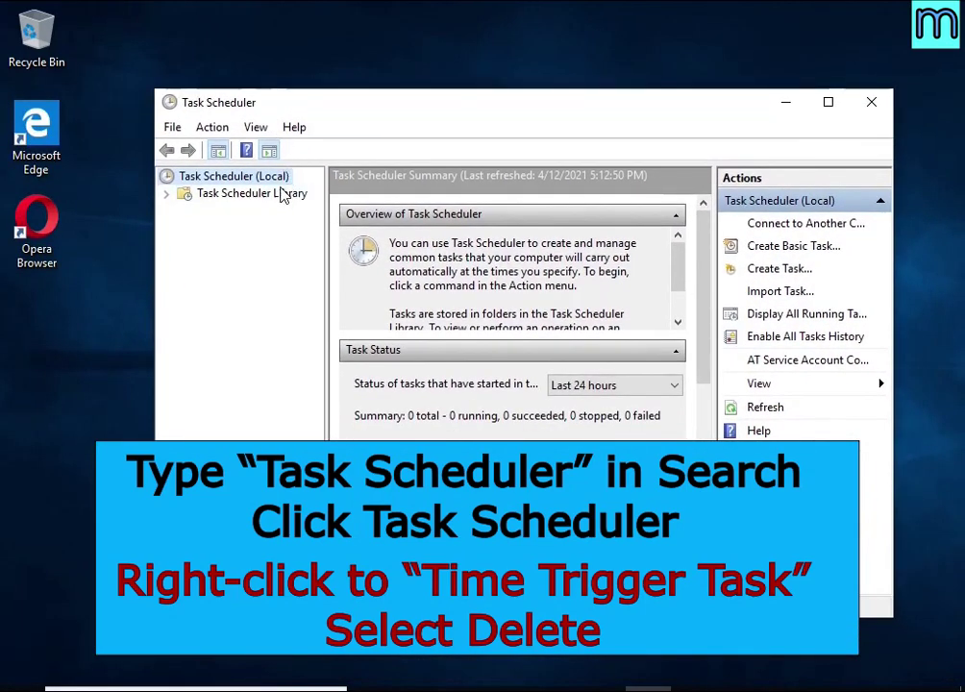
{"action": "left_click", "coordinate": [284, 195]}
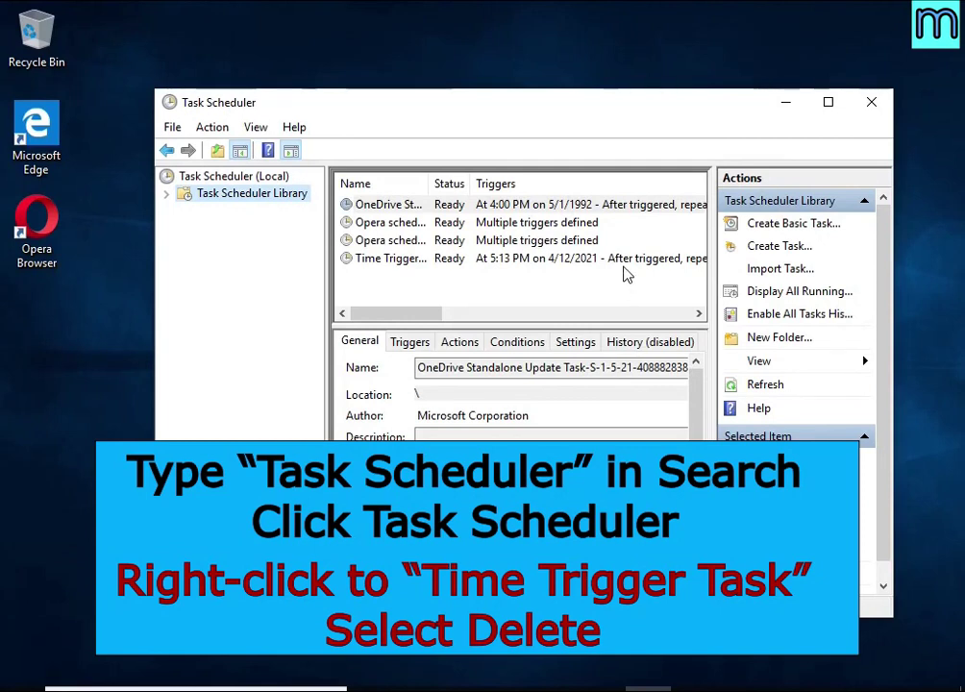
Delete the scheduled task named Time Trigger Task, confirm the deletion, and close Task Scheduler
{"action": "left_click", "coordinate": [624, 259]}
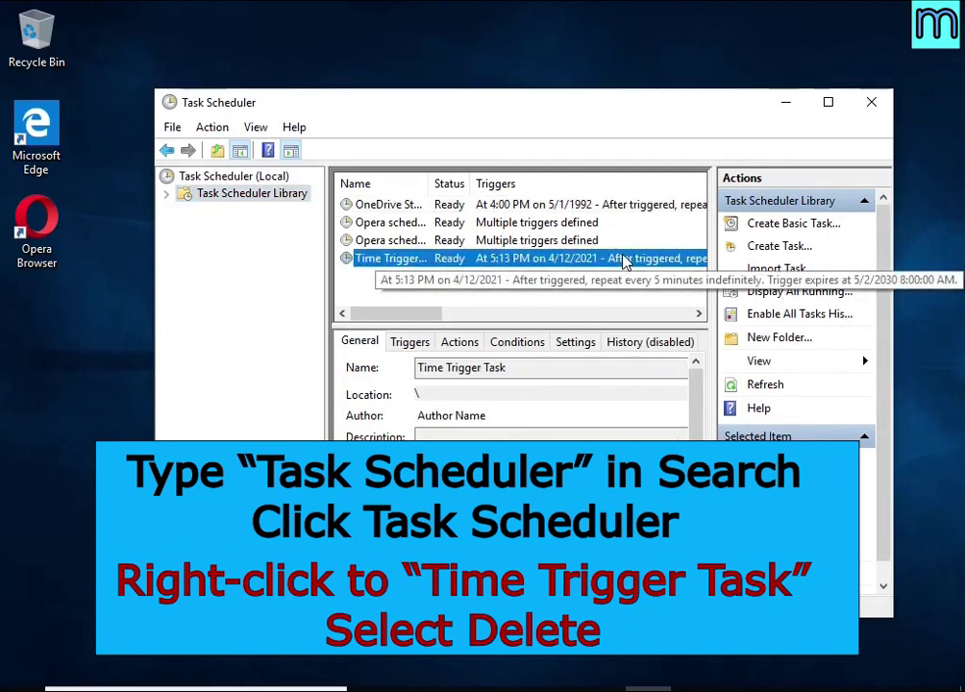
{"action": "right_click", "coordinate": [624, 261]}
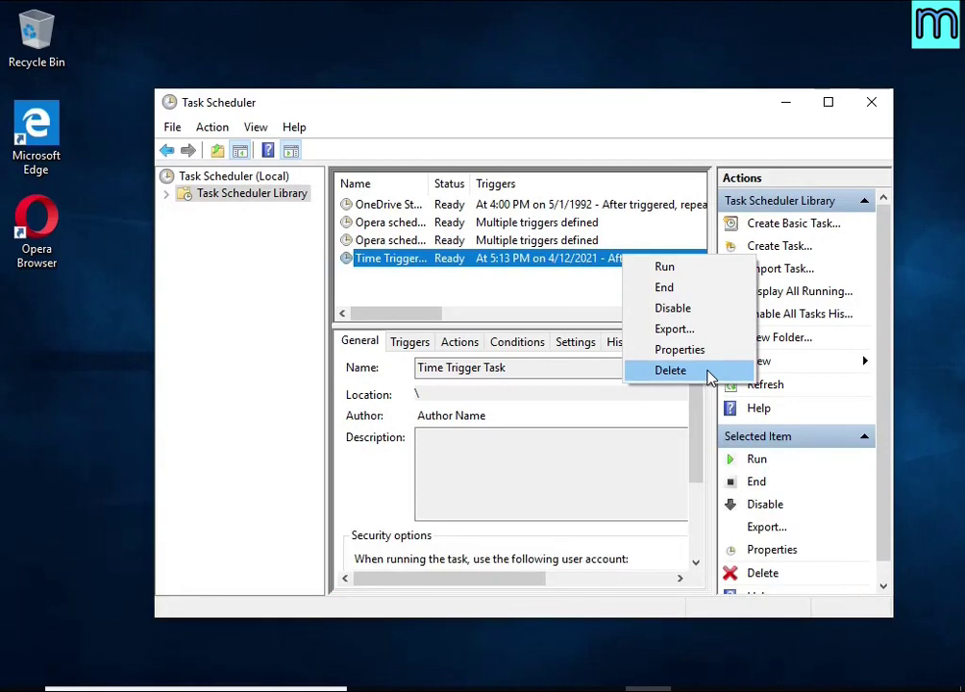
{"action": "left_click", "coordinate": [708, 376]}
{"action": "left_click", "coordinate": [485, 424]}
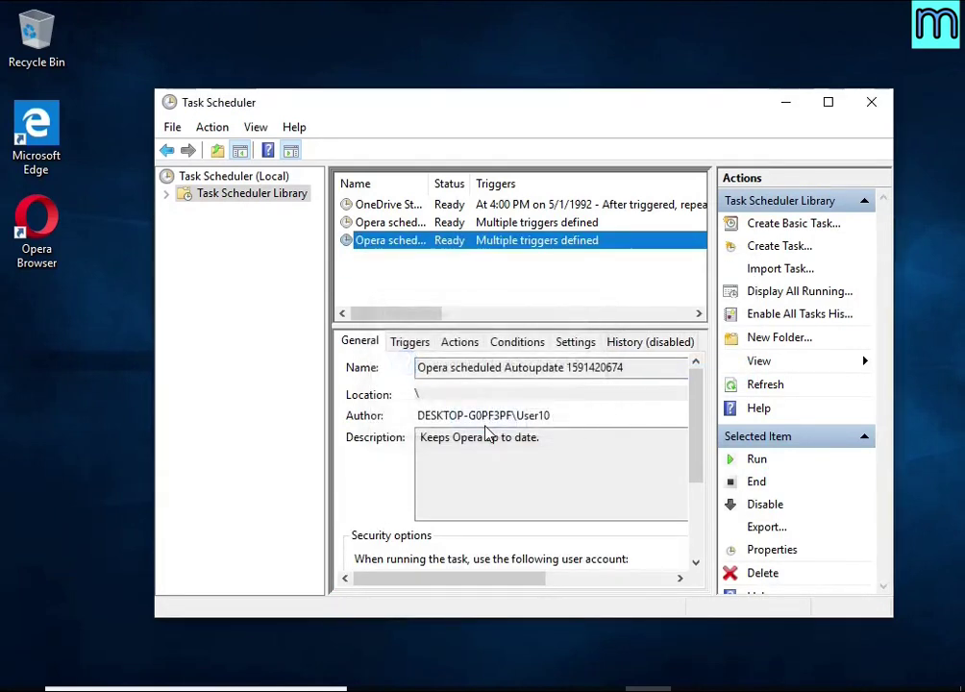
{"action": "left_click", "coordinate": [871, 107]}
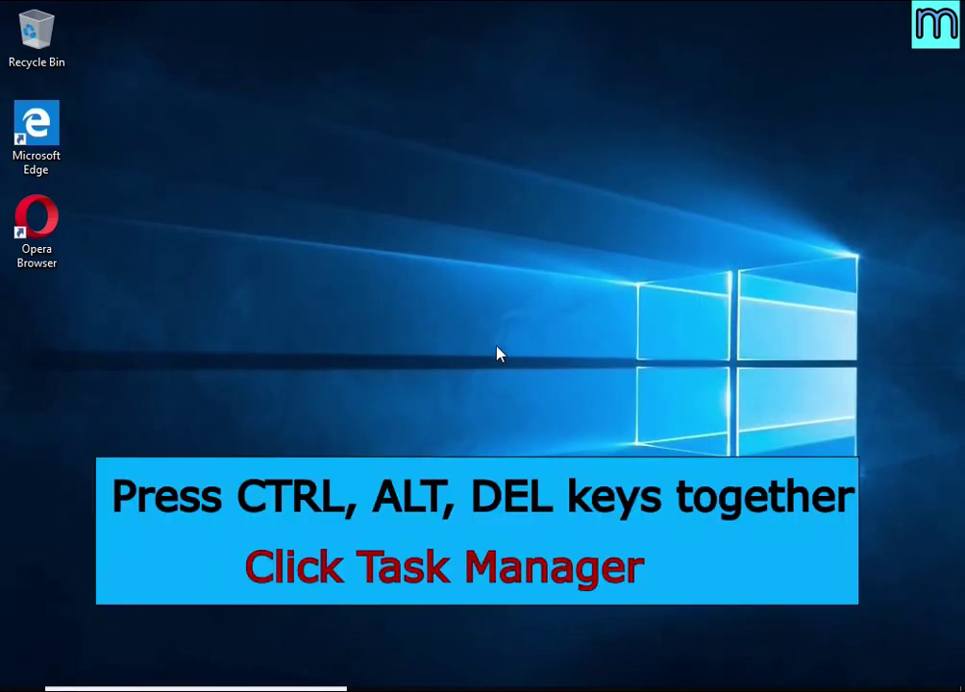
Start Task Manager, open the file location of the DB07.exe start-up entry, and close Task Manager
{"action": "key", "text": "ctrl+alt+Delete"}
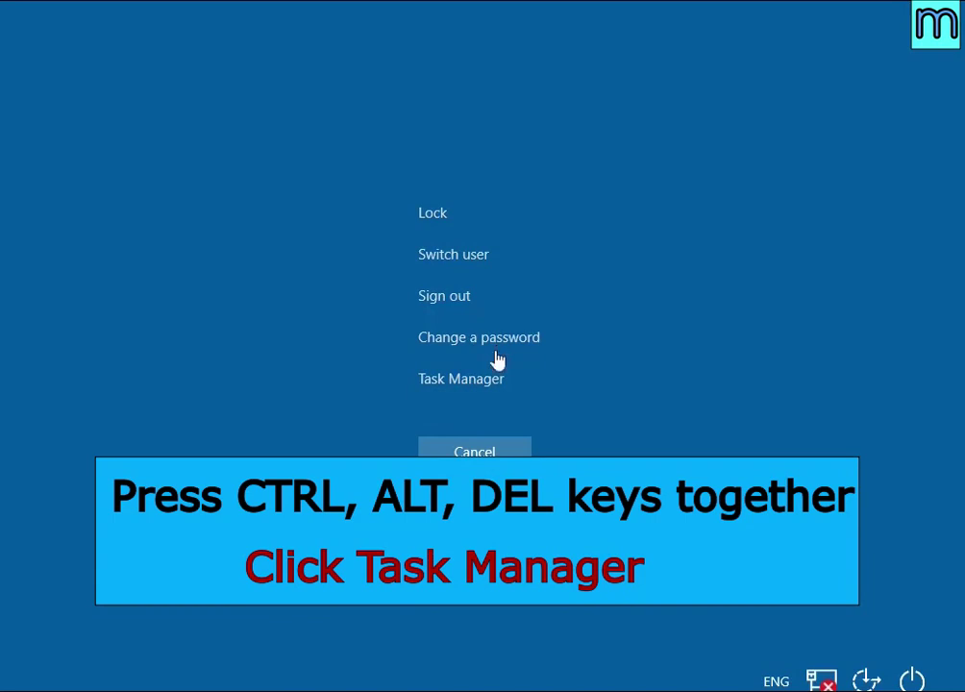
{"action": "left_click", "coordinate": [471, 384]}
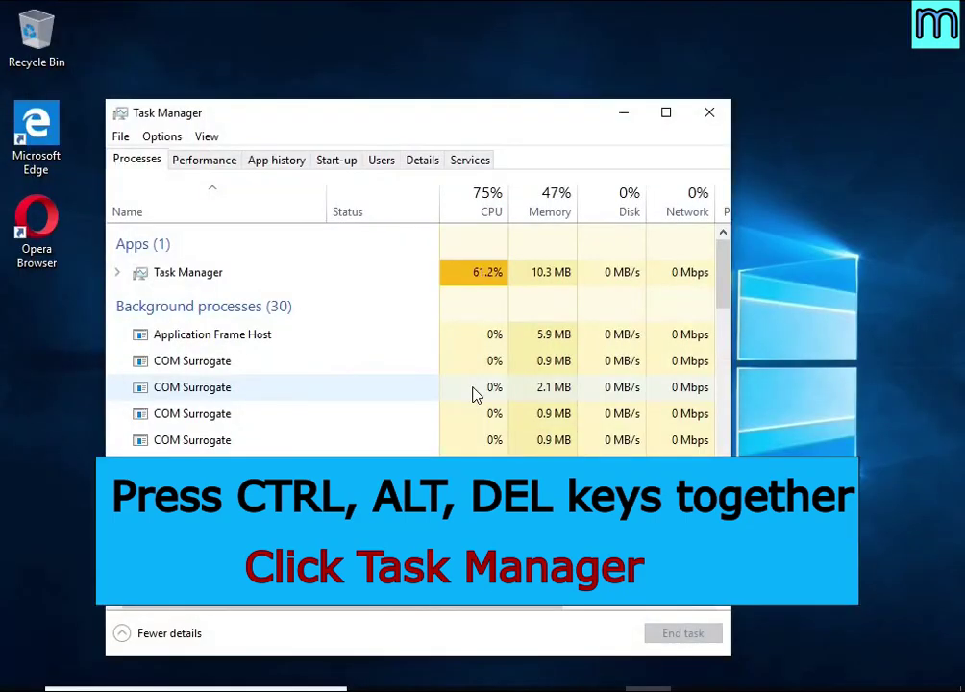
{"action": "left_click", "coordinate": [338, 161]}
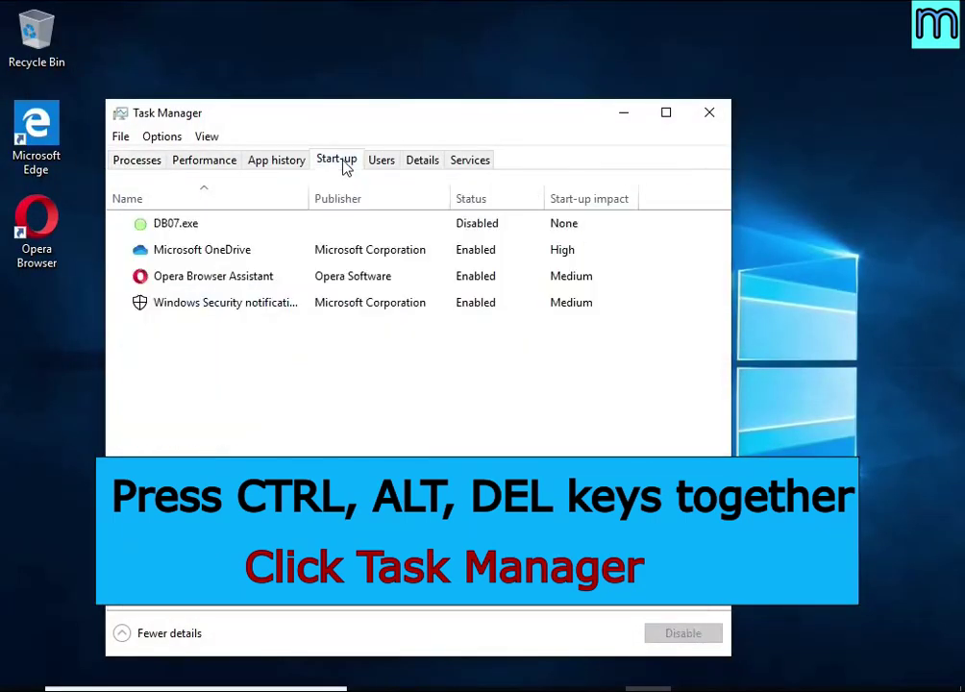
{"action": "right_click", "coordinate": [525, 223]}
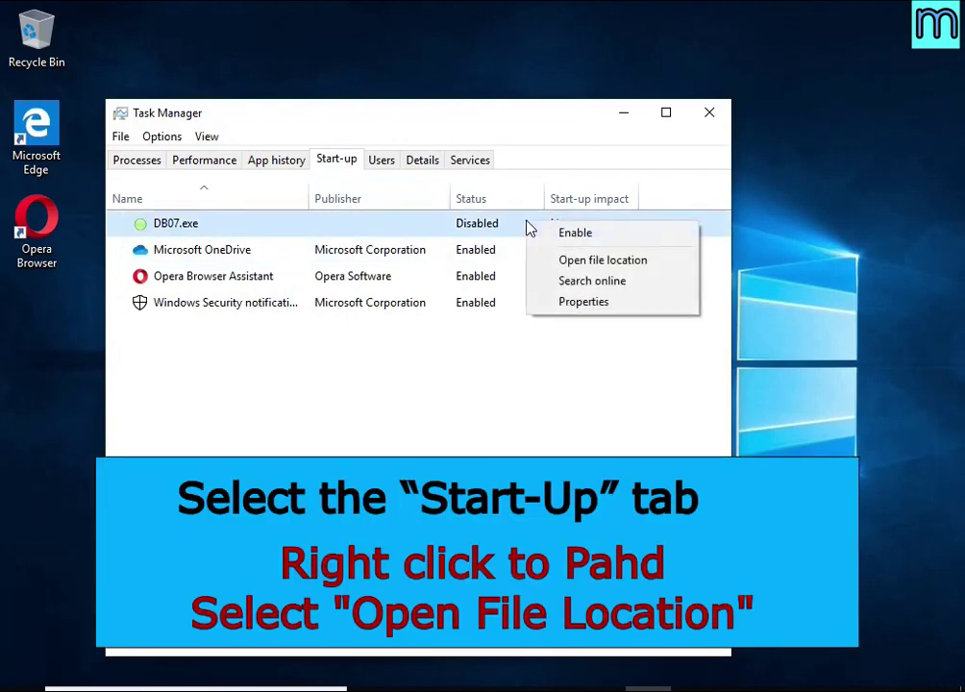
{"action": "left_click", "coordinate": [670, 270]}
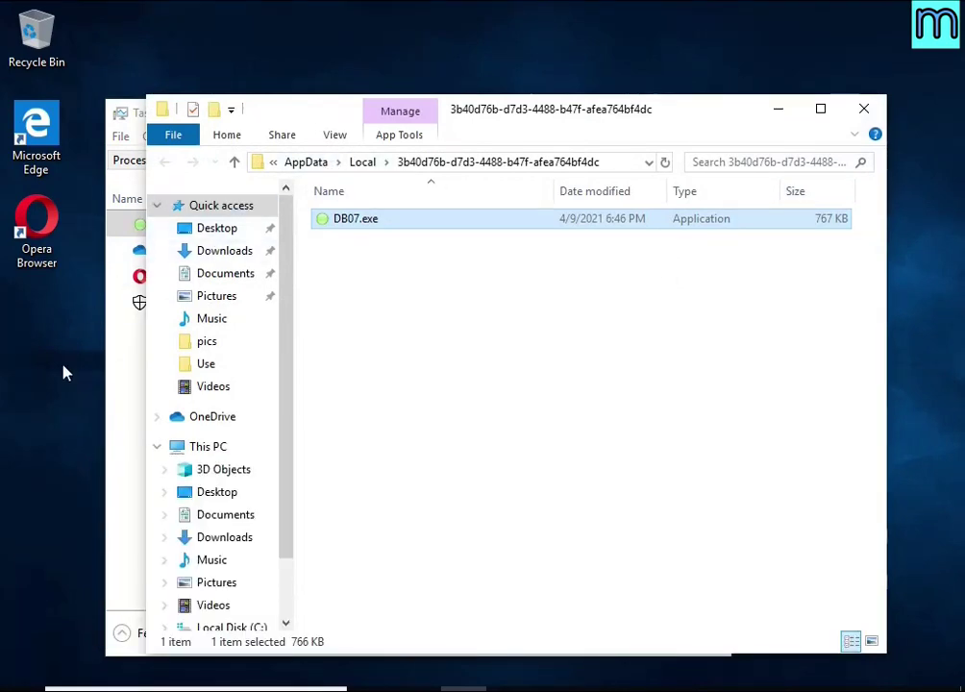
{"action": "left_click", "coordinate": [125, 402]}
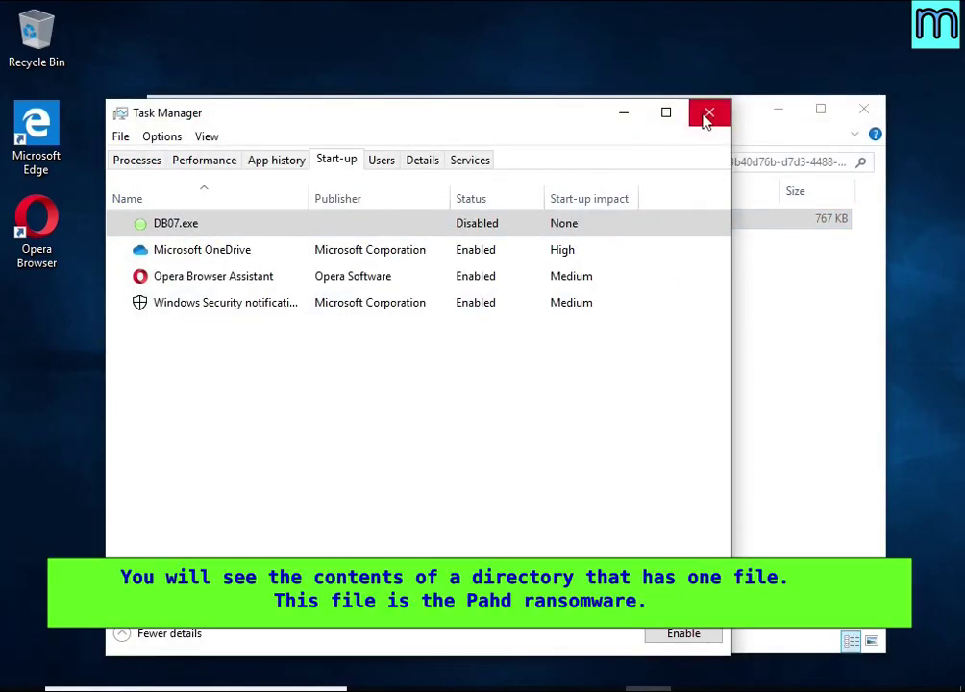
{"action": "left_click", "coordinate": [706, 119]}
Try to delete DB07.exe from its folder under AppData\Local
{"action": "right_click", "coordinate": [402, 221]}
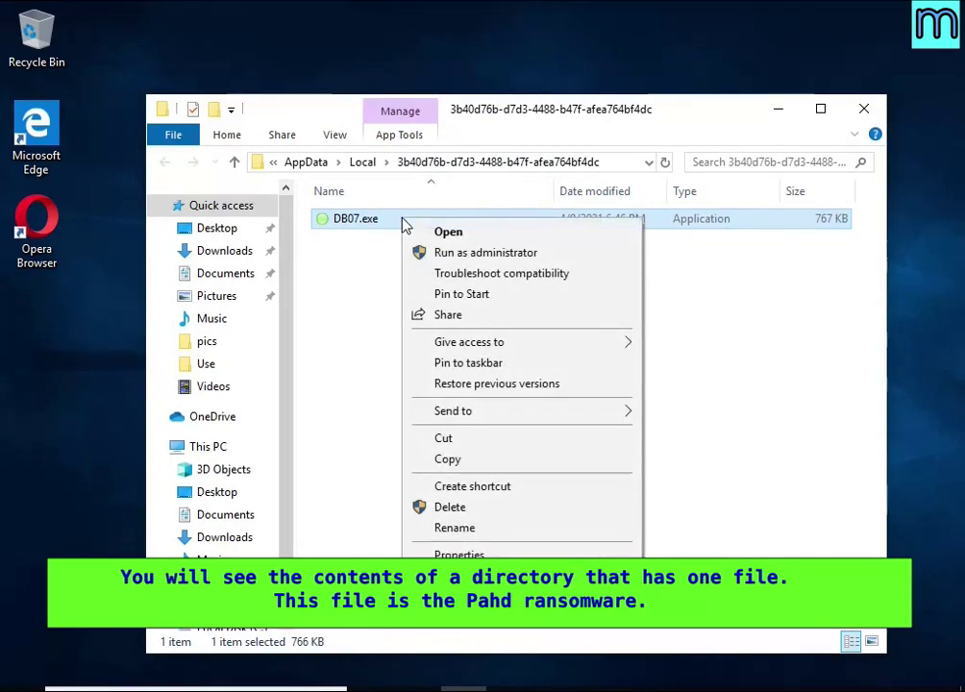
{"action": "left_click", "coordinate": [450, 507]}
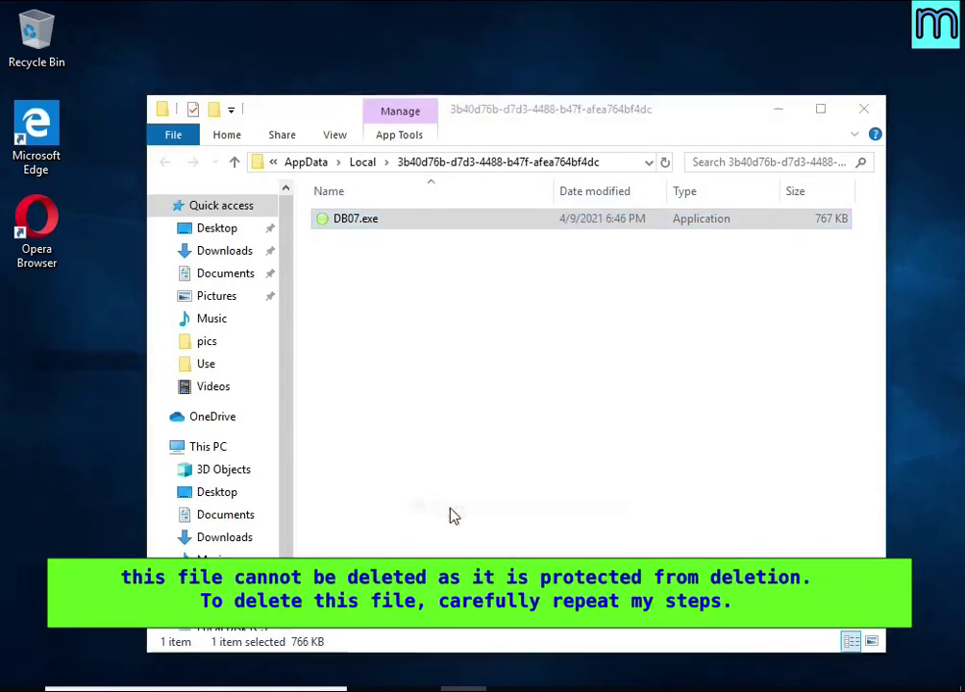
{"action": "left_click", "coordinate": [408, 273]}
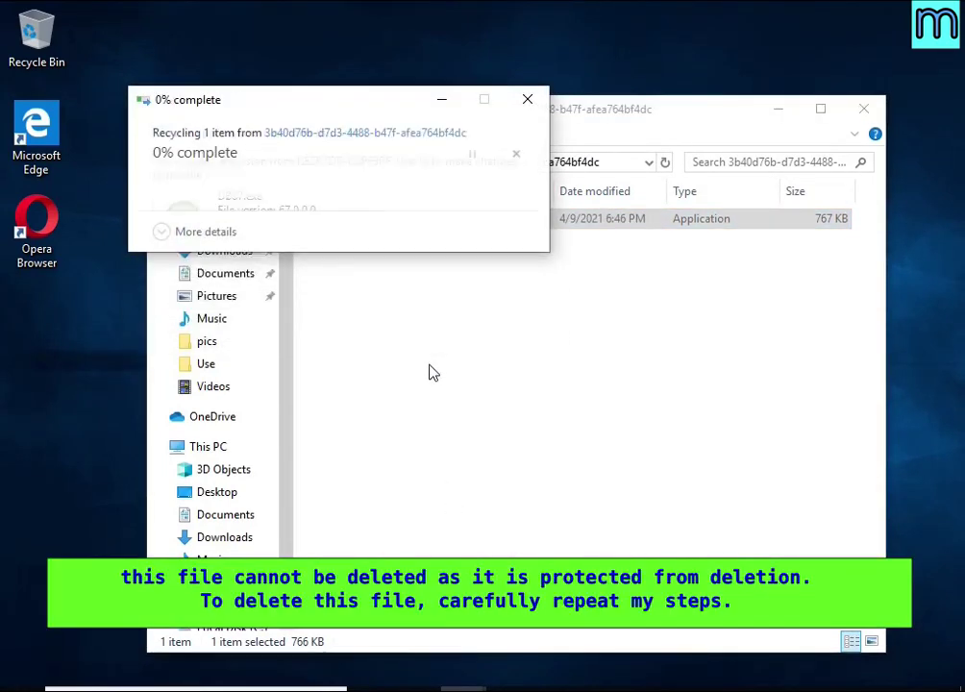
{"action": "left_click", "coordinate": [390, 272]}
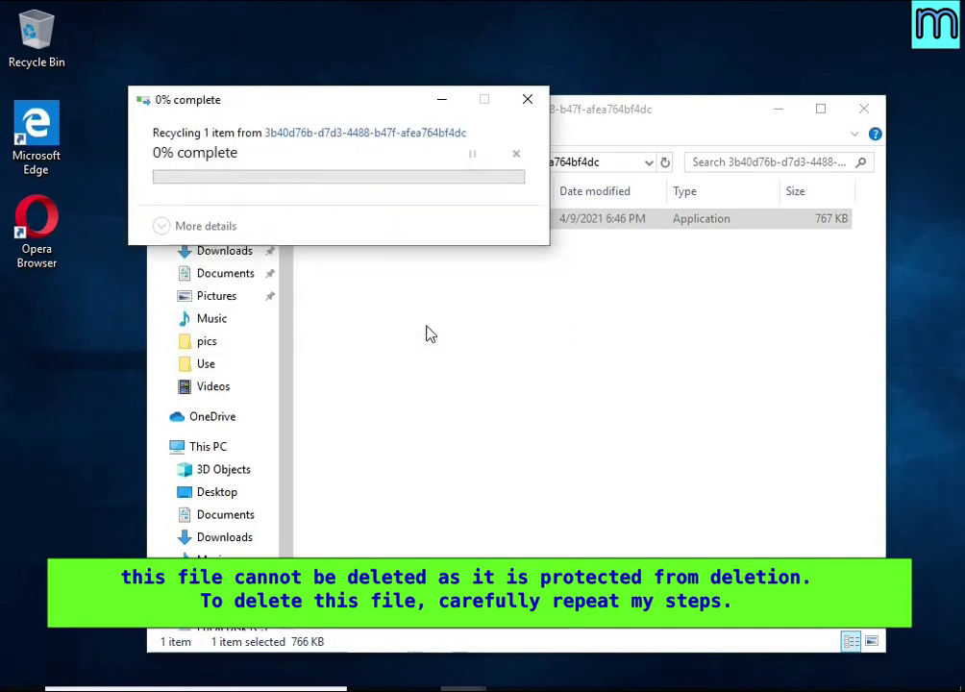
{"action": "left_click", "coordinate": [476, 276]}
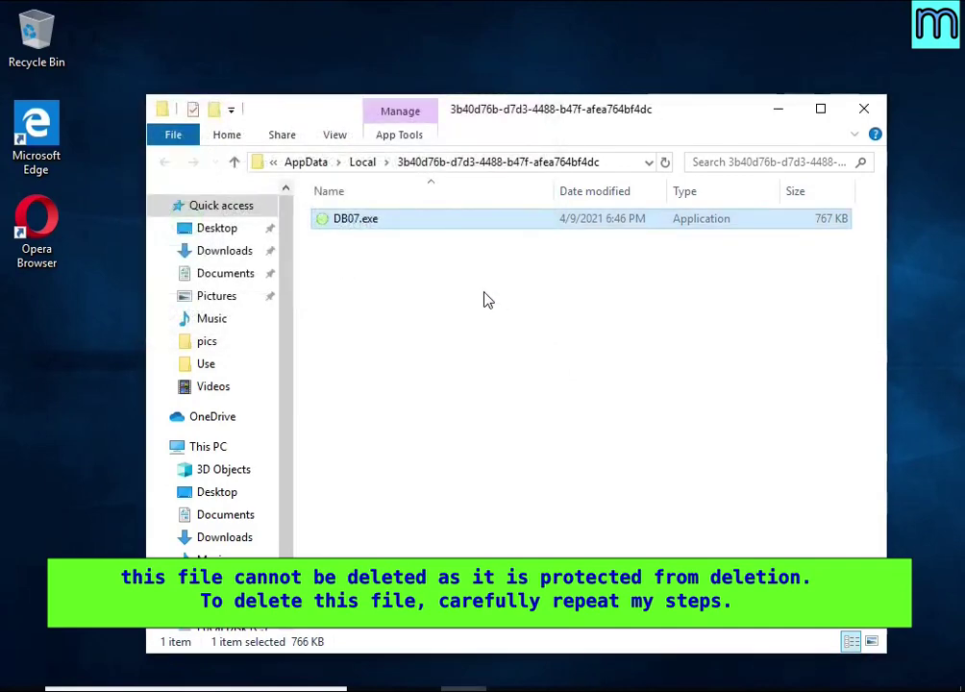
Disable permission inheritance on DB07.exe, converting inherited permissions into explicit ones, and remove the Deny entry for Everyone
{"action": "right_click", "coordinate": [397, 228]}
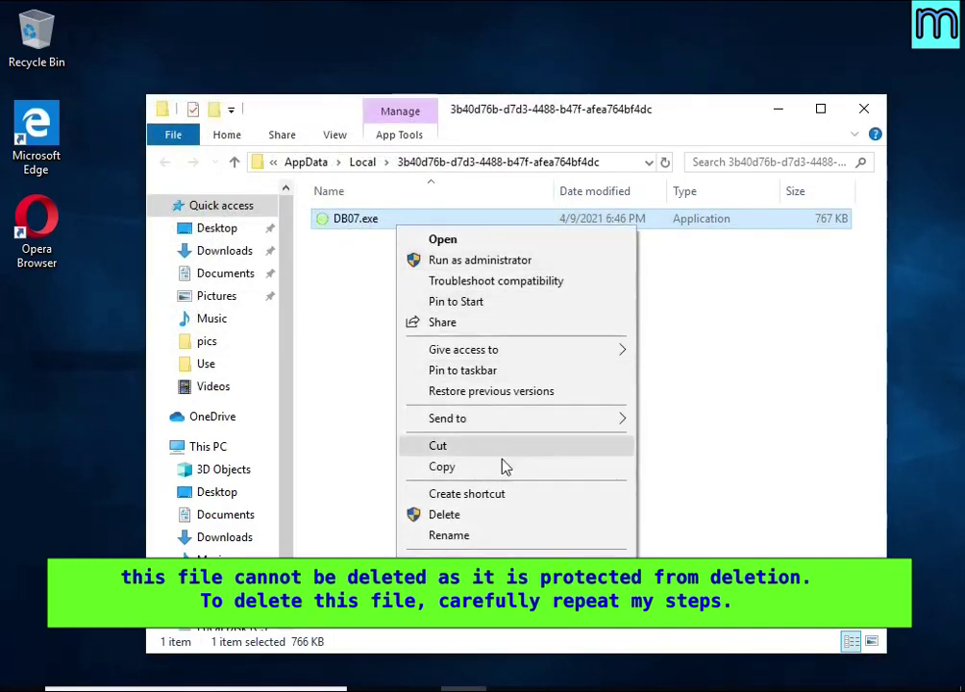
{"action": "left_click", "coordinate": [541, 572]}
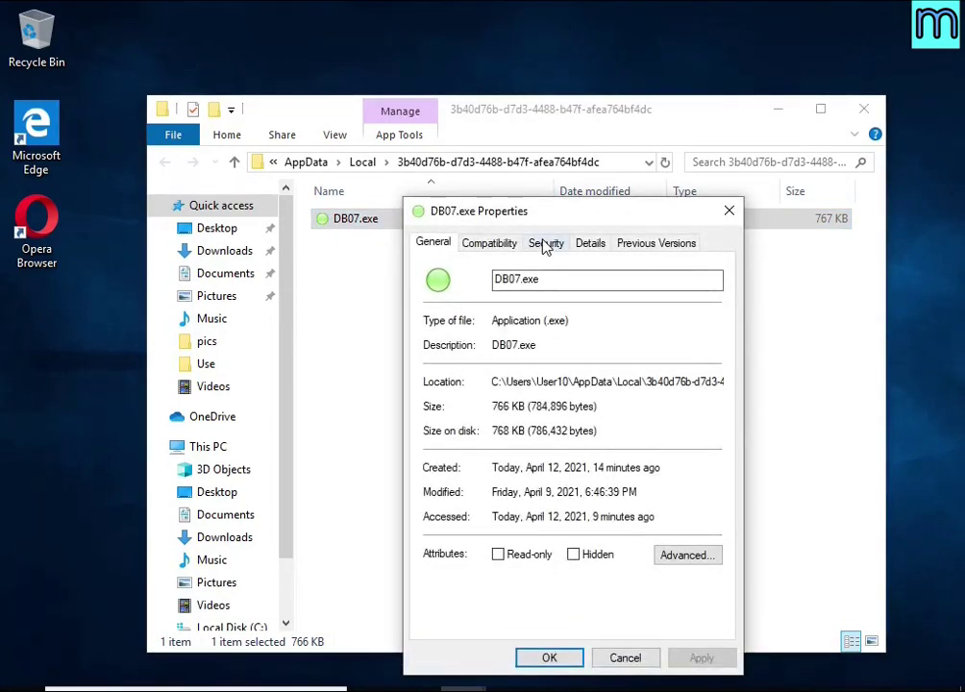
{"action": "left_click", "coordinate": [544, 244]}
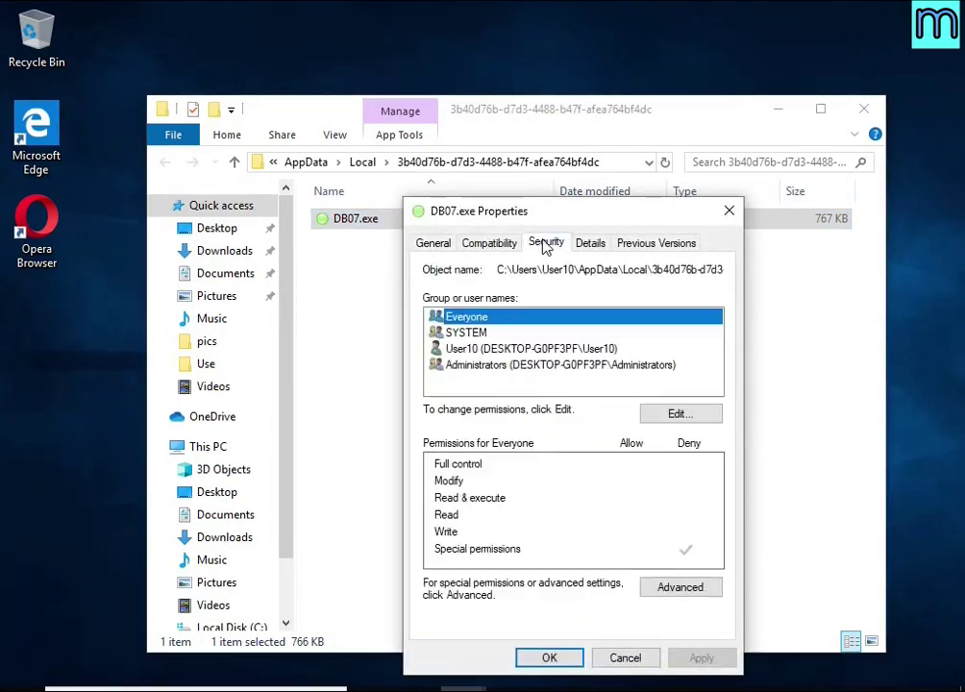
{"action": "left_click", "coordinate": [693, 589]}
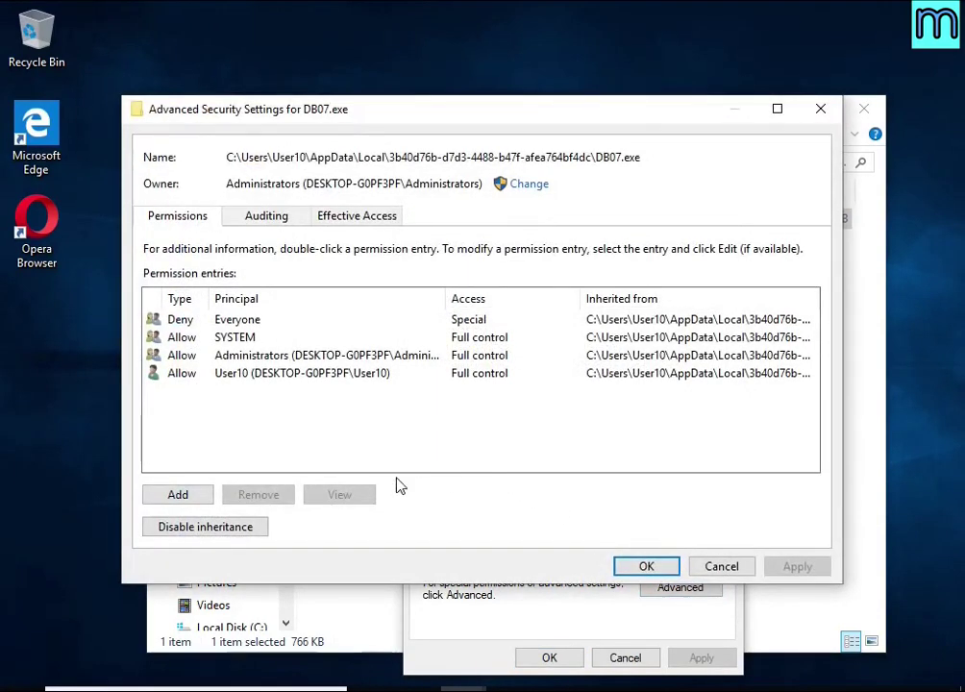
{"action": "left_click", "coordinate": [244, 533]}
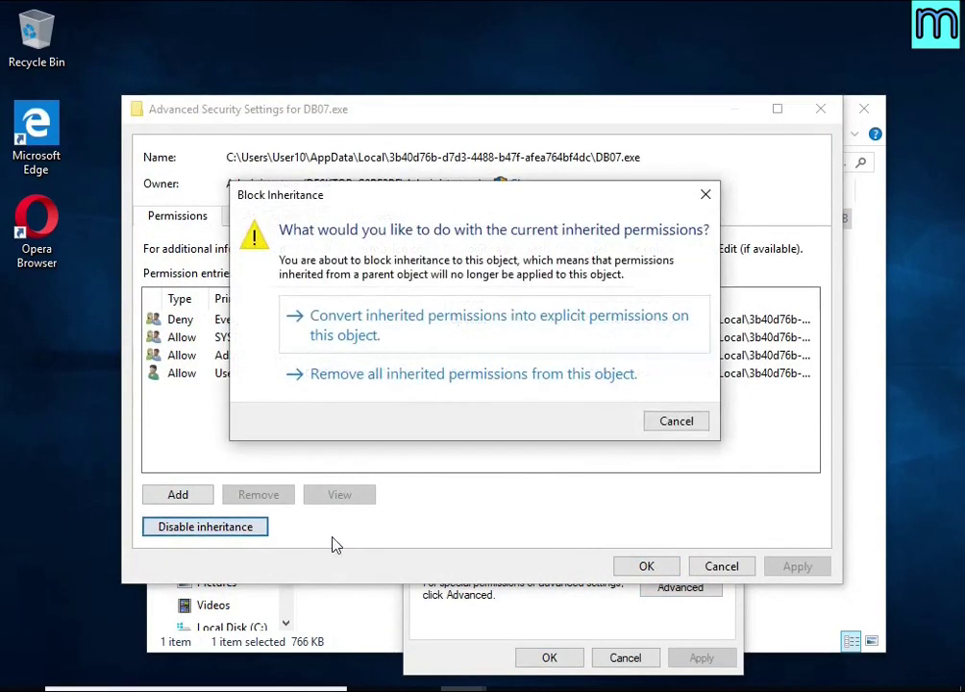
{"action": "left_click", "coordinate": [501, 345]}
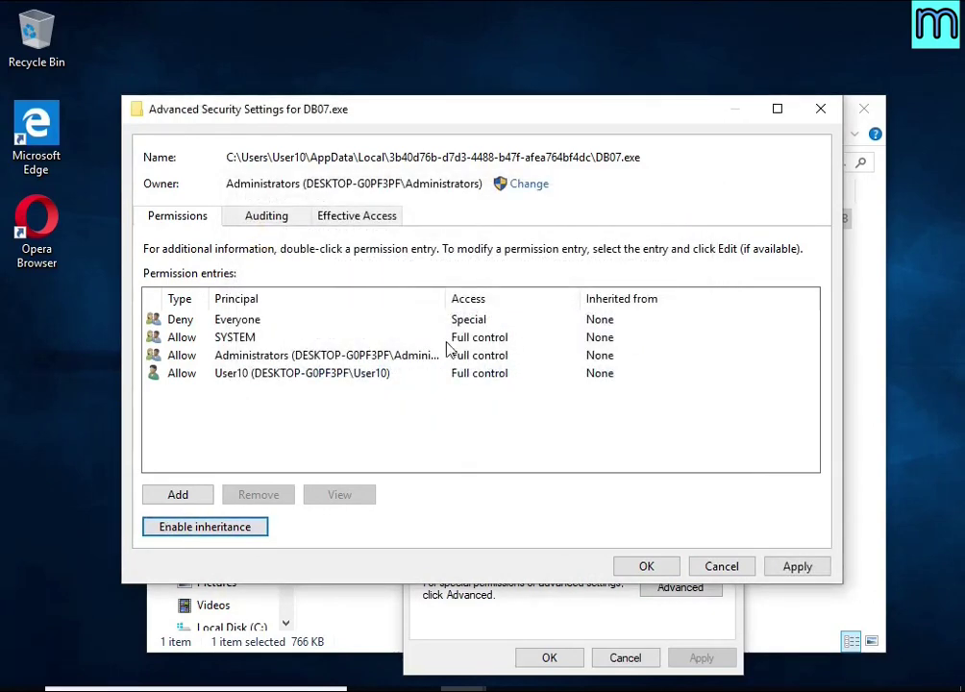
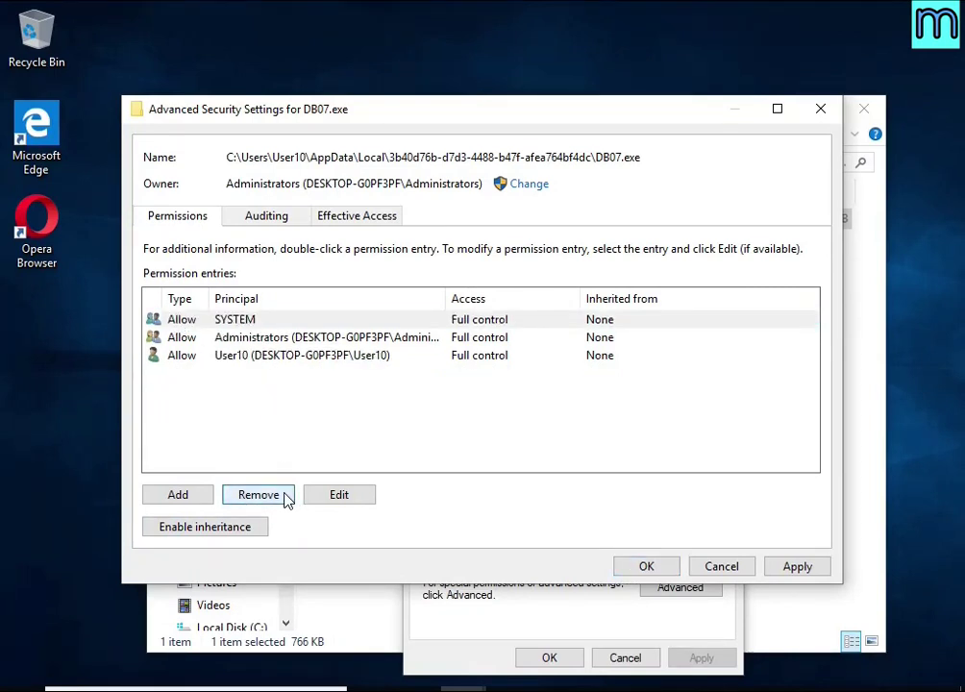
{"action": "left_click", "coordinate": [646, 567]}
{"action": "left_click", "coordinate": [561, 662]}
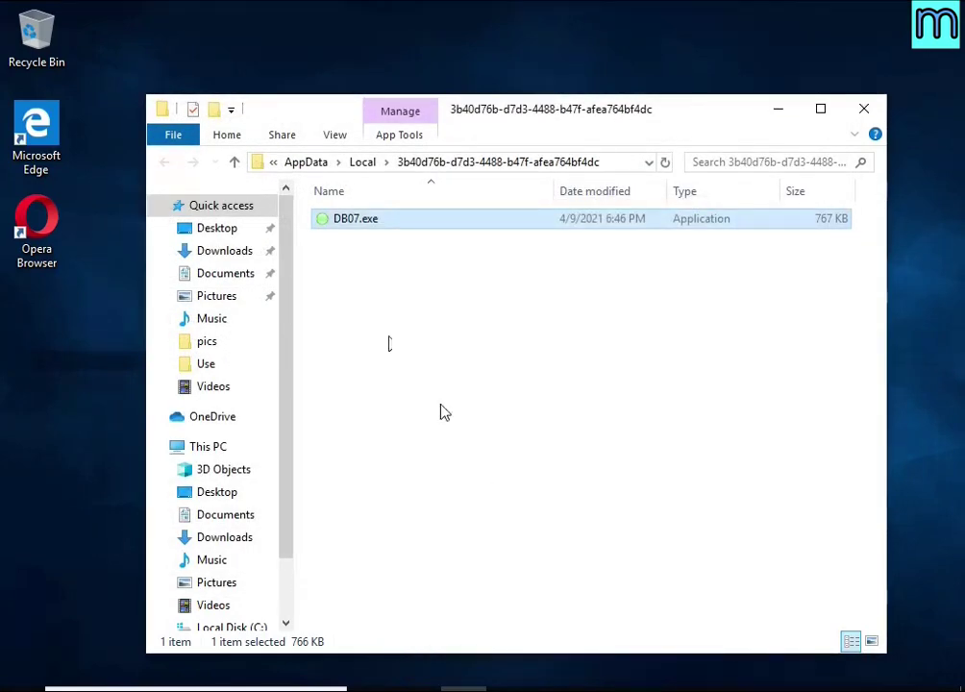
Delete DB07.exe and close its File Explorer folder
{"action": "right_click", "coordinate": [370, 223]}
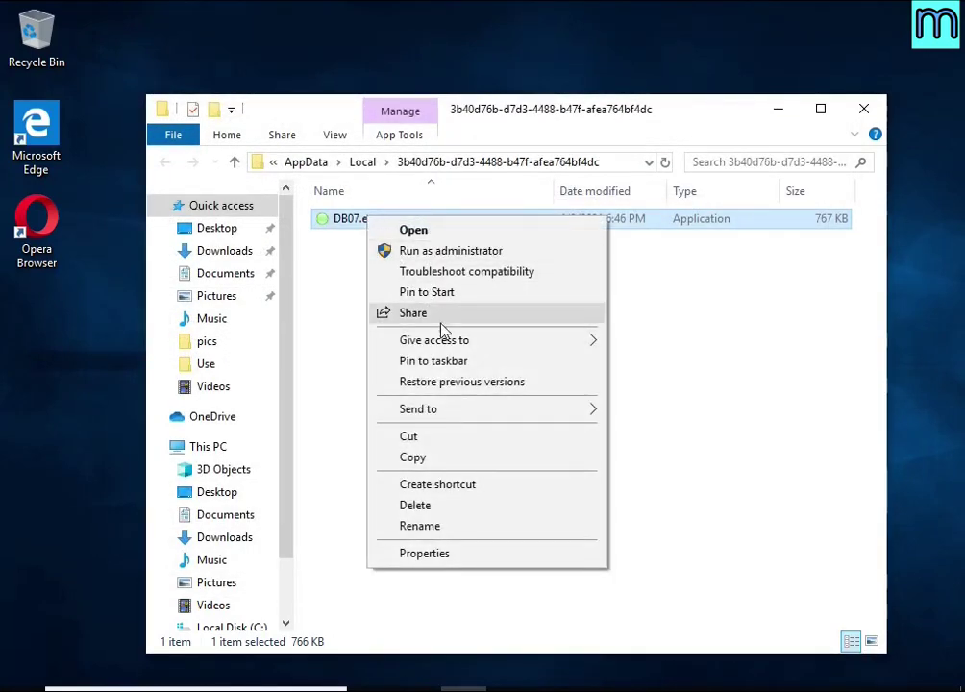
{"action": "left_click", "coordinate": [469, 512]}
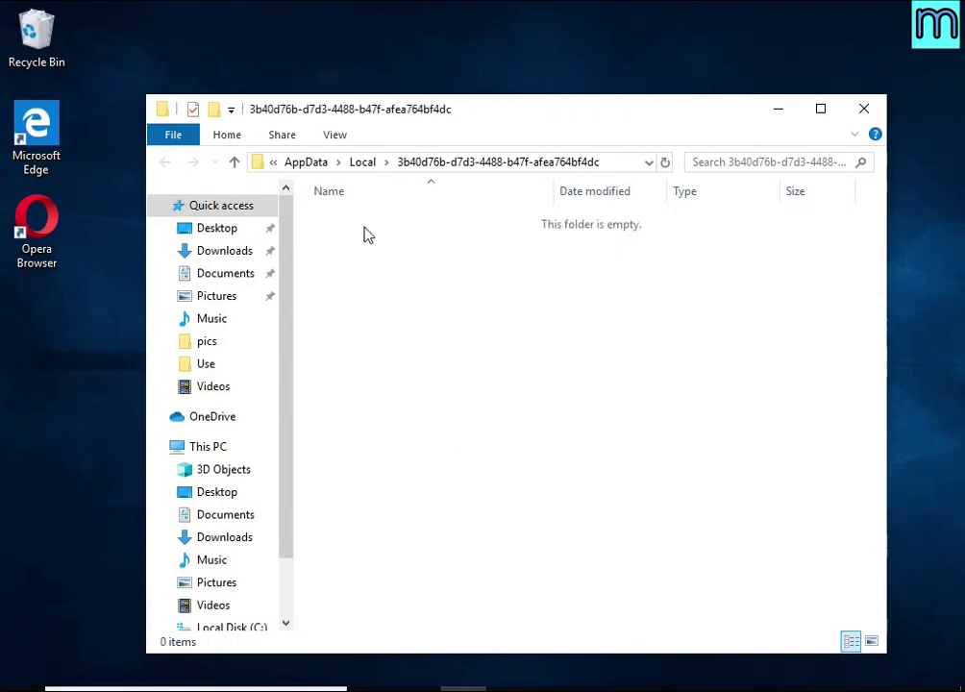
{"action": "left_click", "coordinate": [871, 112]}
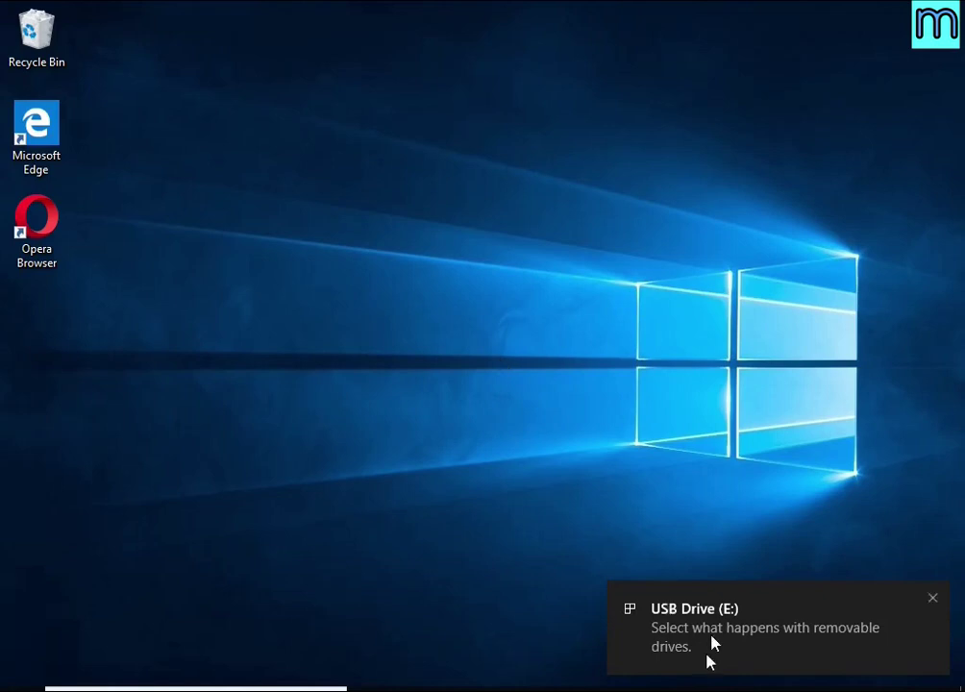
Open the USB Drive (E:) folder and run decrypt_STOPDjvu.exe, allowing it to make changes to the device
{"action": "left_click", "coordinate": [715, 633]}
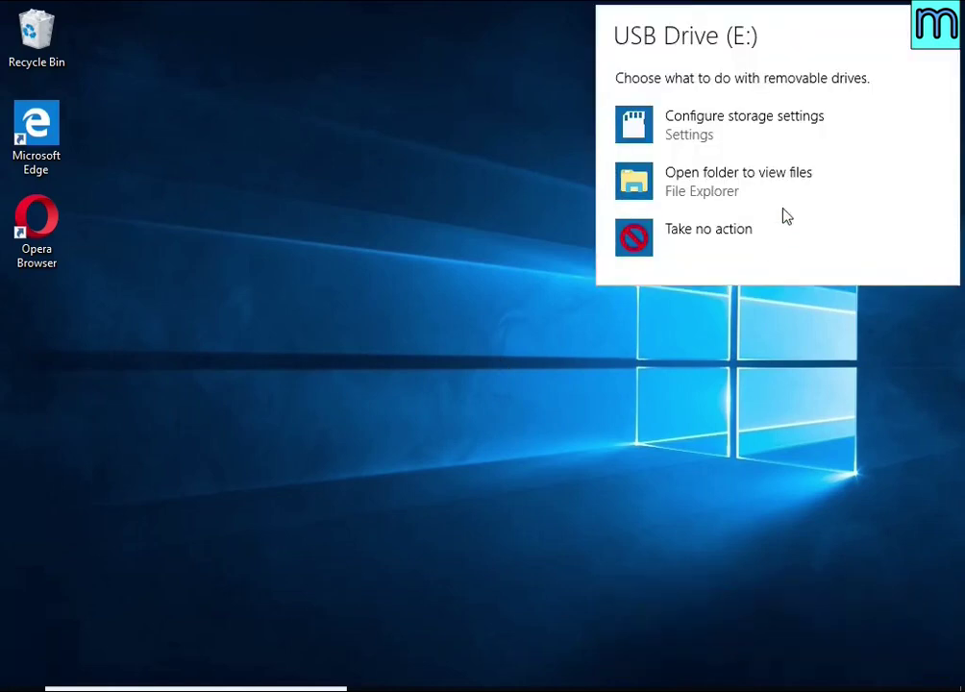
{"action": "left_click", "coordinate": [723, 186]}
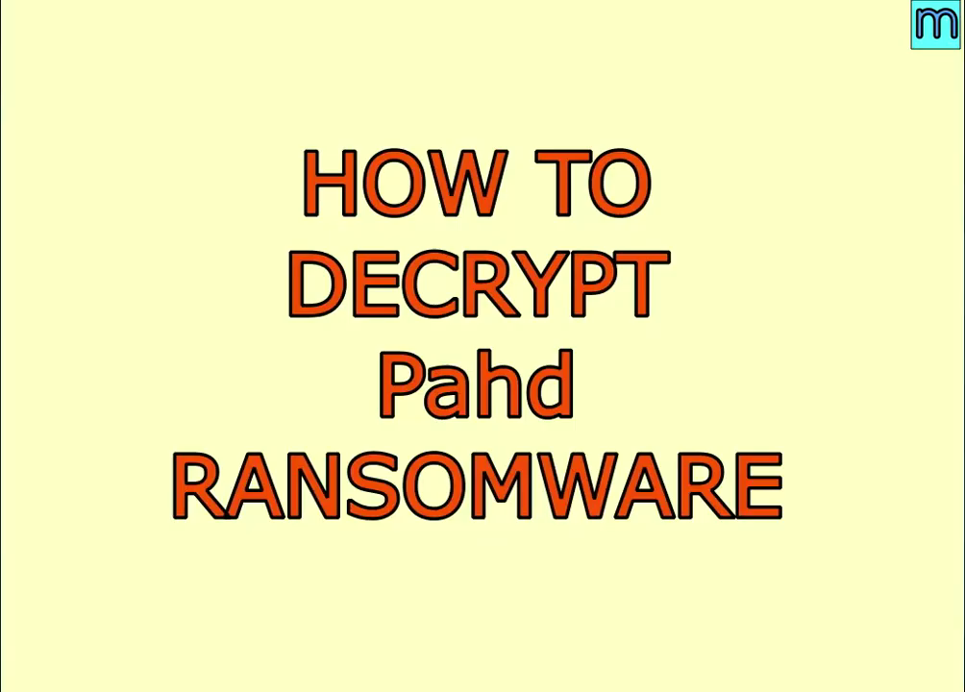
{"action": "left_click", "coordinate": [527, 224]}
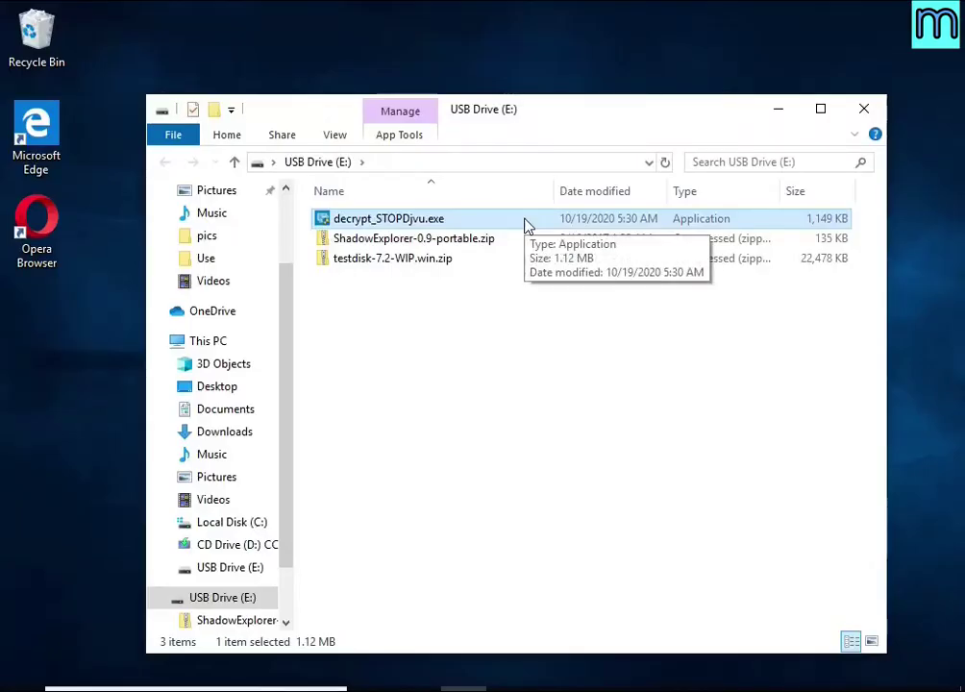
{"action": "double_click", "coordinate": [527, 224]}
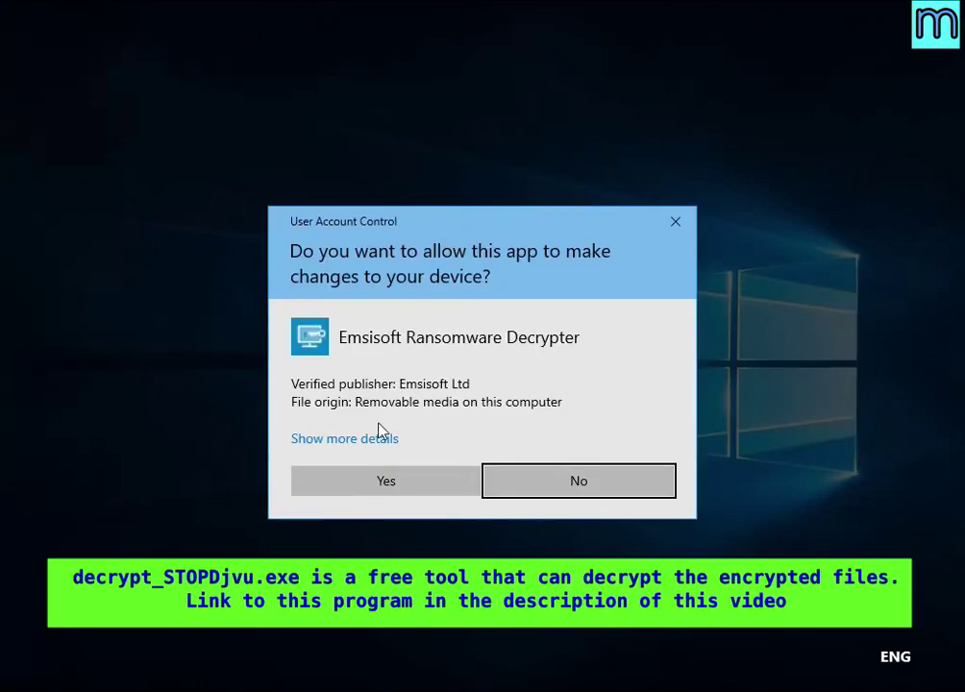
{"action": "left_click", "coordinate": [392, 485]}
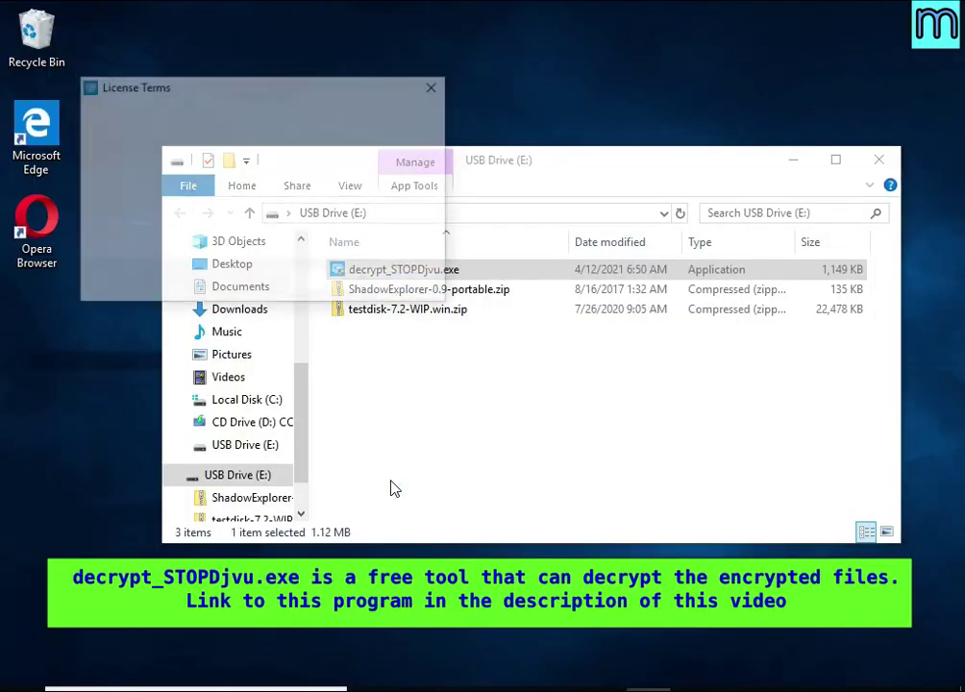
Accept the decryptor's licence terms and disclaimer, and let it disable the active ransomware component
{"action": "left_click", "coordinate": [324, 285]}
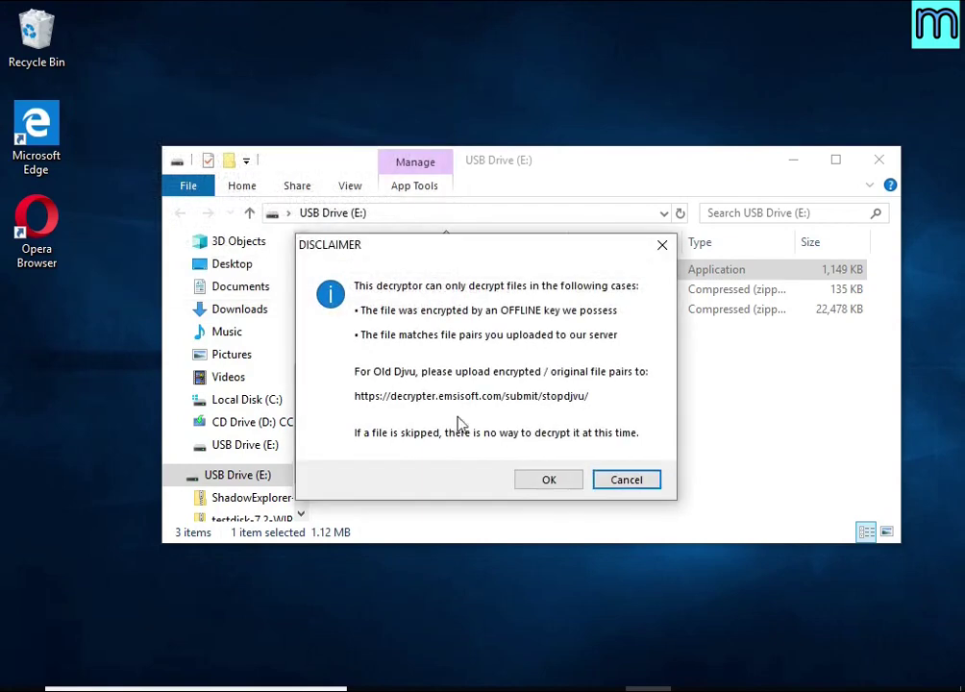
{"action": "left_click", "coordinate": [549, 483]}
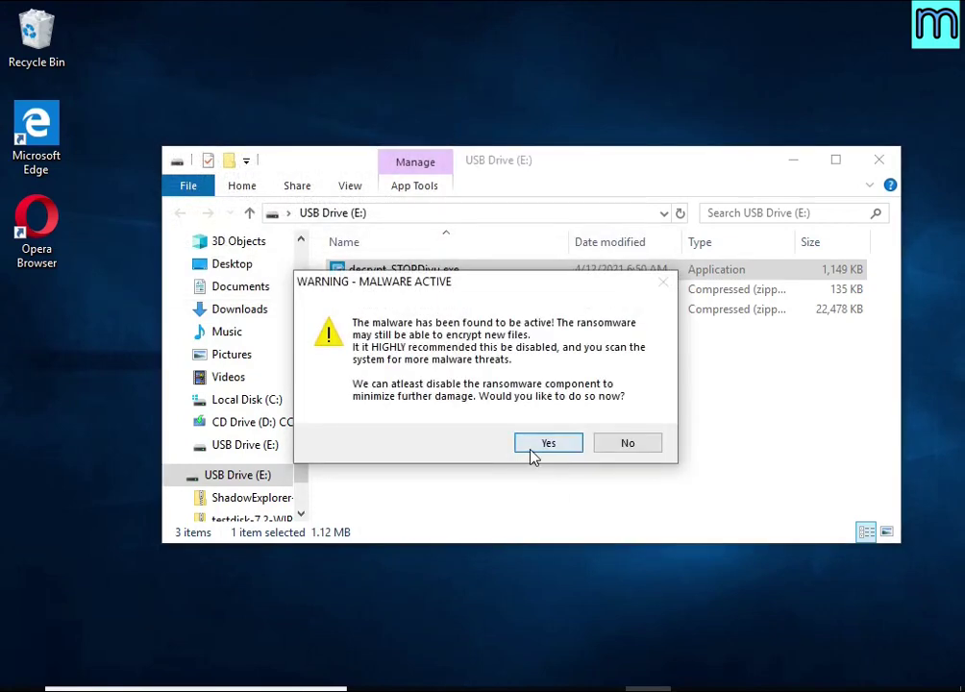
{"action": "left_click", "coordinate": [531, 447]}
{"action": "left_click", "coordinate": [603, 429]}
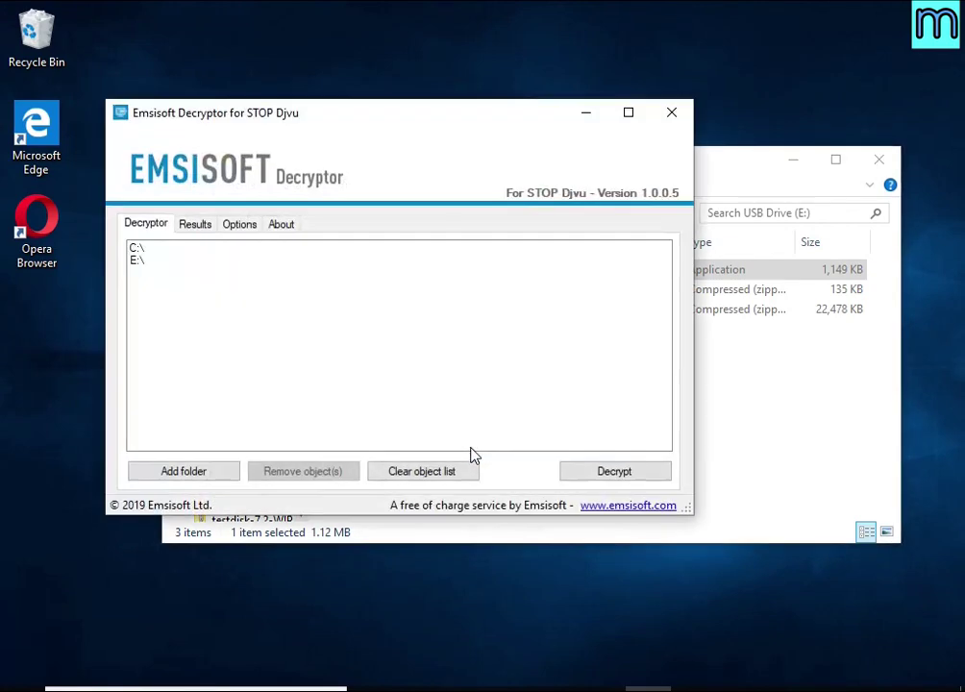
Remove the C:\ and E:\ drives from the decryptor's object list
{"action": "left_click", "coordinate": [146, 250]}
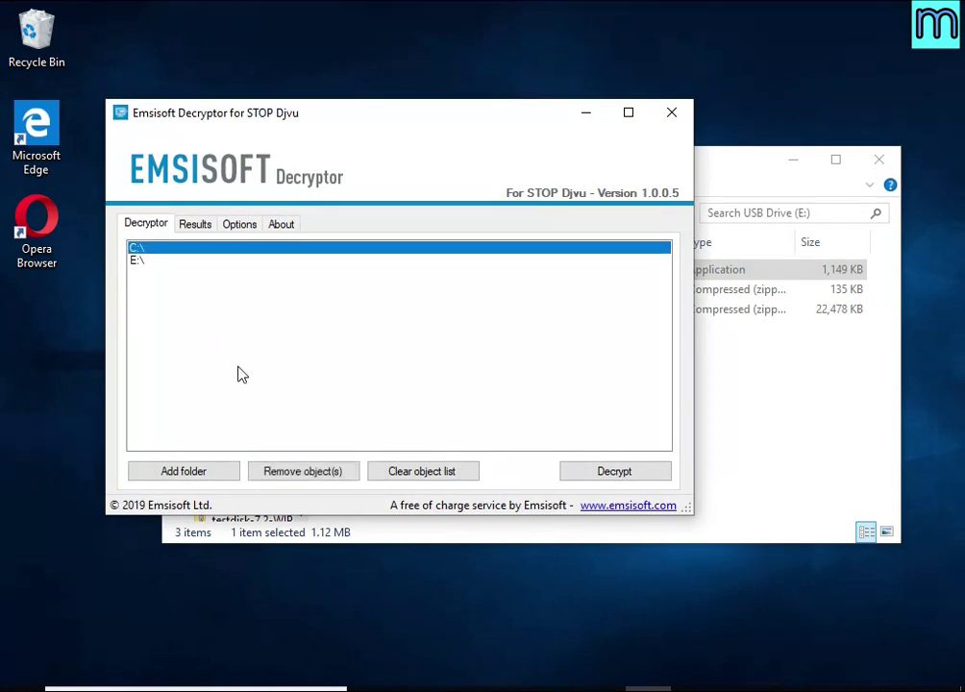
{"action": "left_click", "coordinate": [325, 471]}
{"action": "left_click", "coordinate": [161, 252]}
{"action": "left_click", "coordinate": [334, 472]}
Add the Documents and Pictures folders to the list of locations to decrypt
{"action": "left_click", "coordinate": [200, 477]}
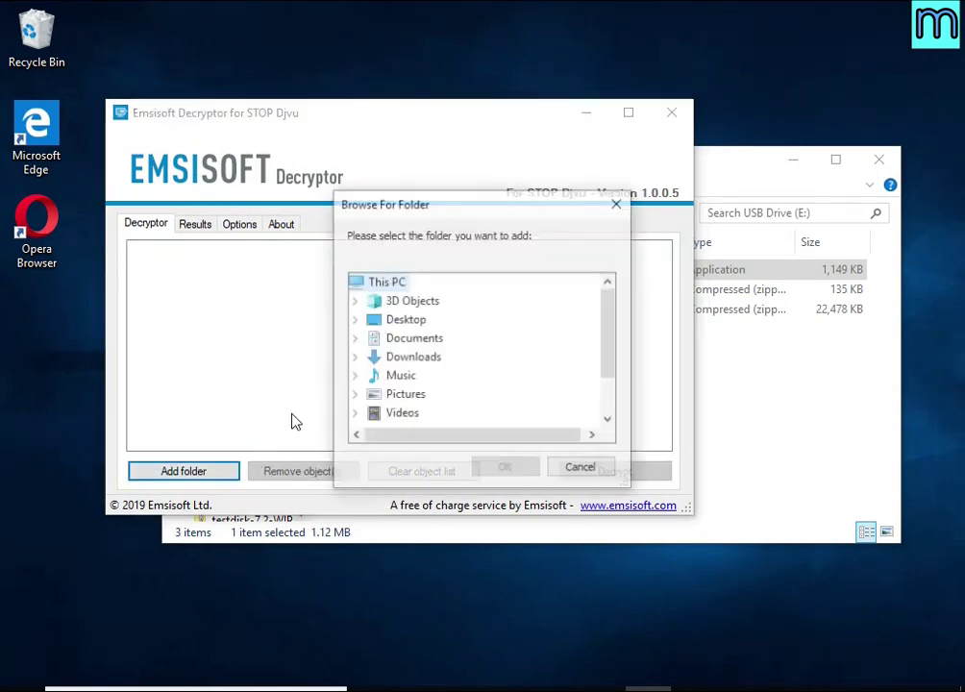
{"action": "left_click", "coordinate": [423, 346]}
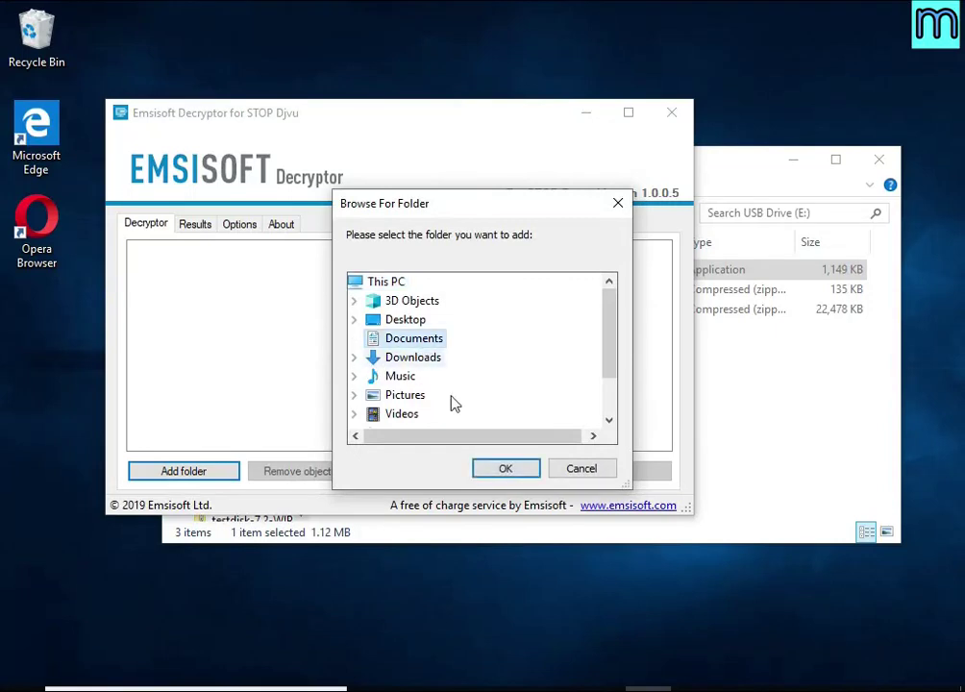
{"action": "left_click", "coordinate": [504, 467]}
{"action": "left_click", "coordinate": [200, 477]}
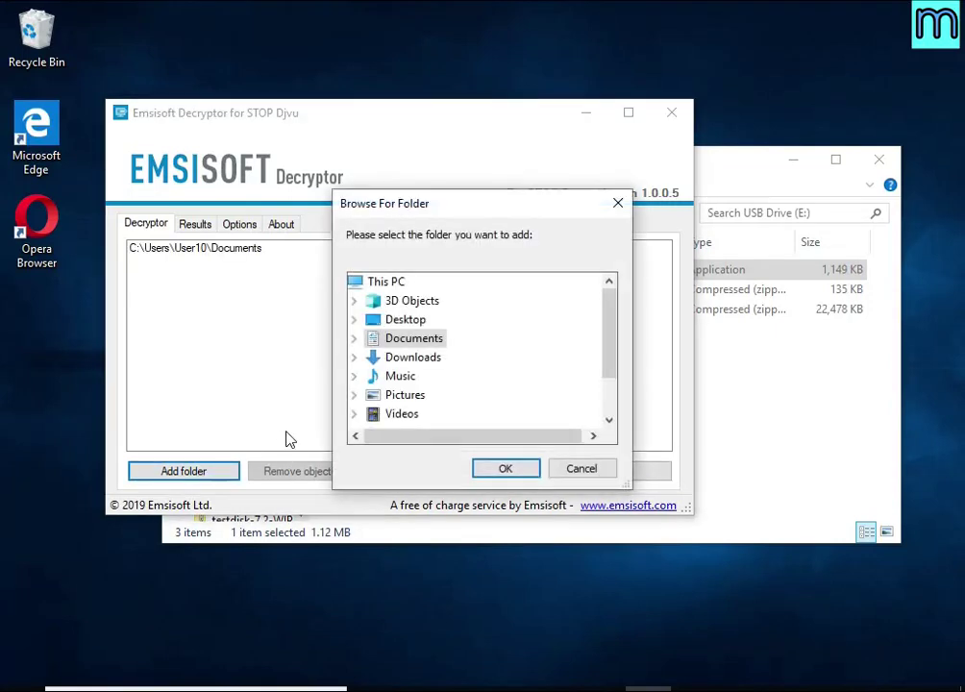
{"action": "double_click", "coordinate": [394, 398]}
{"action": "left_click", "coordinate": [505, 467]}
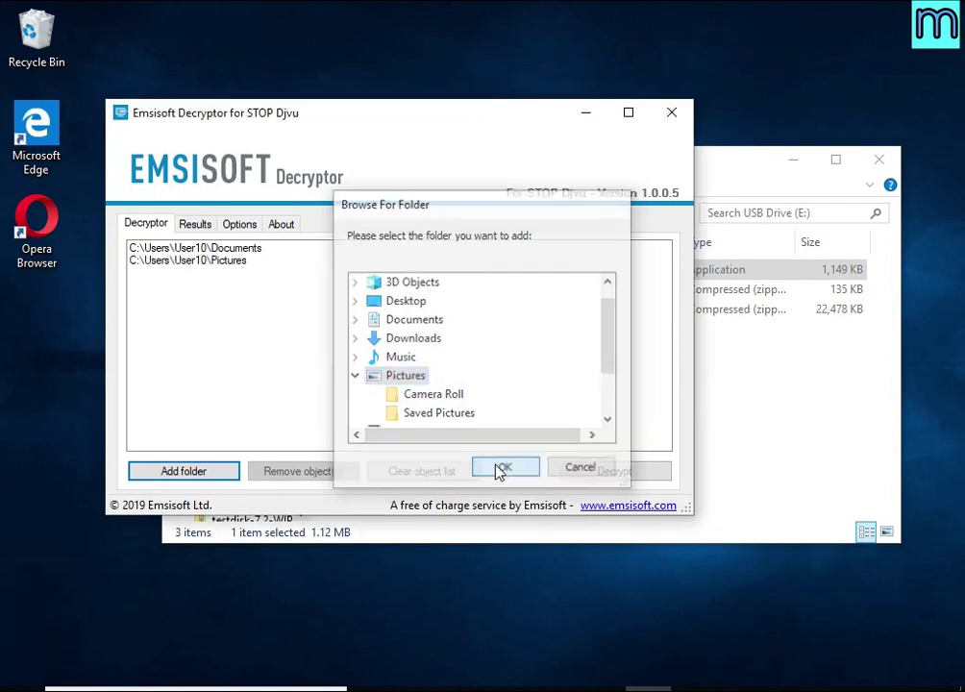
Start decrypting the files in the listed Documents and Pictures folders
{"action": "left_click", "coordinate": [192, 249]}
{"action": "left_click", "coordinate": [200, 262]}
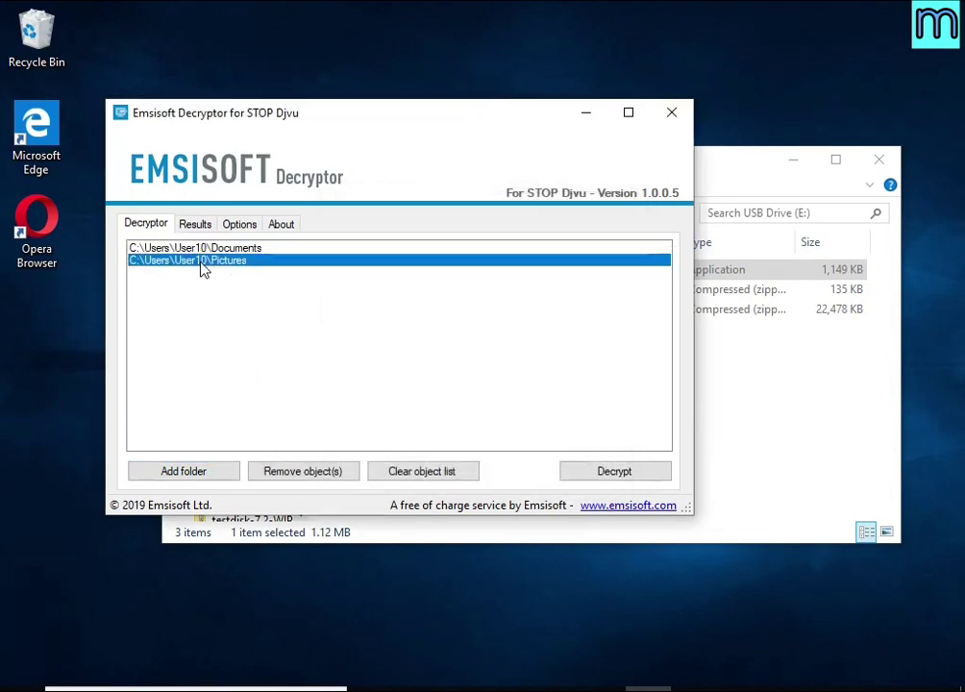
{"action": "left_click", "coordinate": [623, 475]}
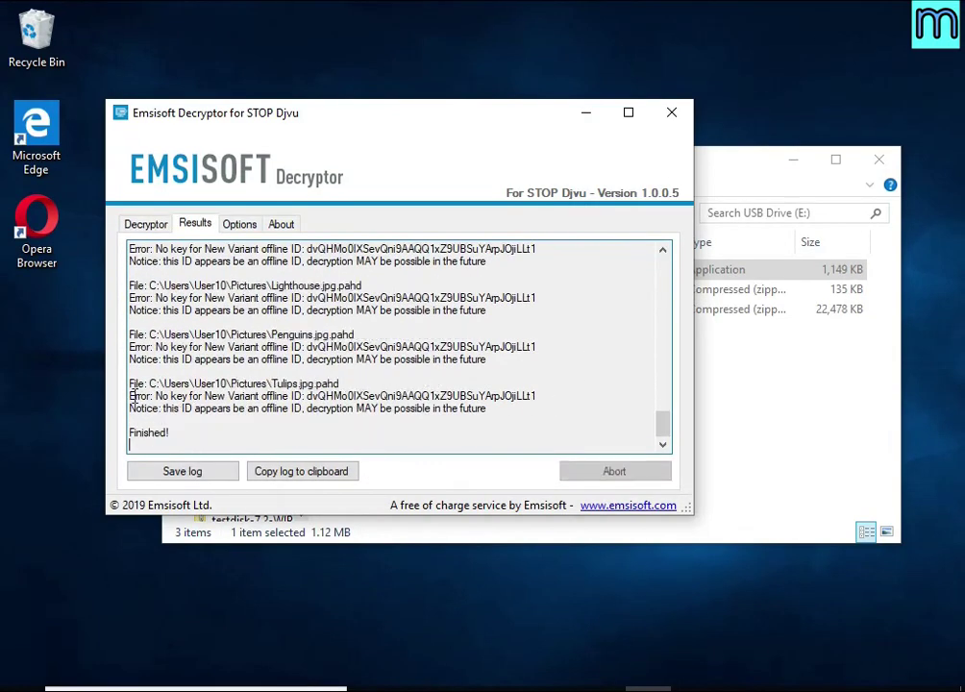
Examine the error and notice lines for Tulips.jpg.pahd in the decryption log, and close the decryptor and the USB drive window
{"action": "left_click_drag", "start_coordinate": [131, 396], "coordinate": [553, 391]}
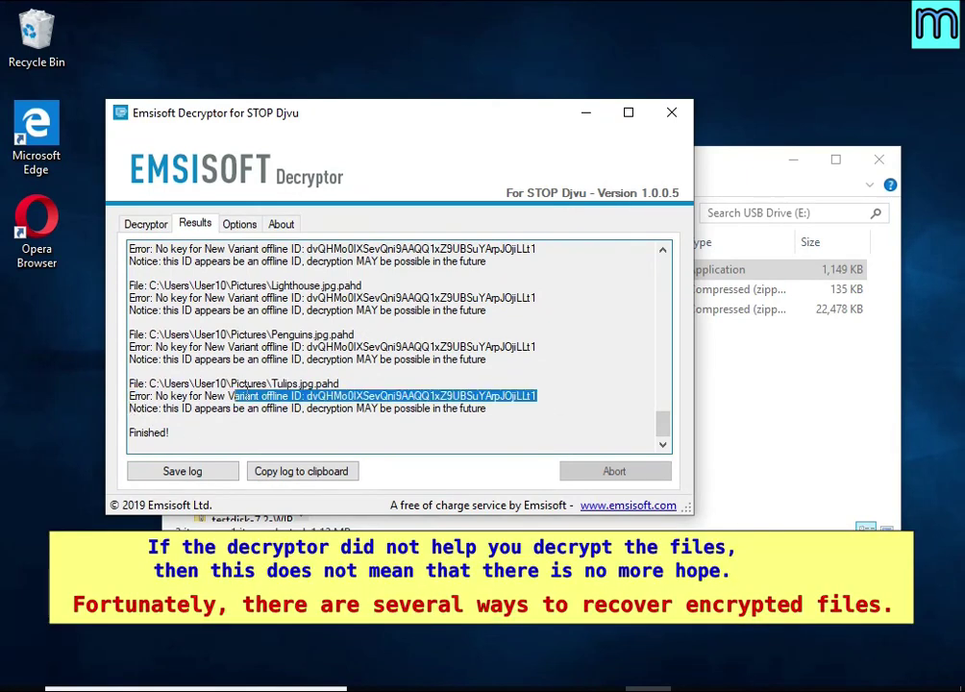
{"action": "left_click_drag", "start_coordinate": [132, 411], "coordinate": [506, 410]}
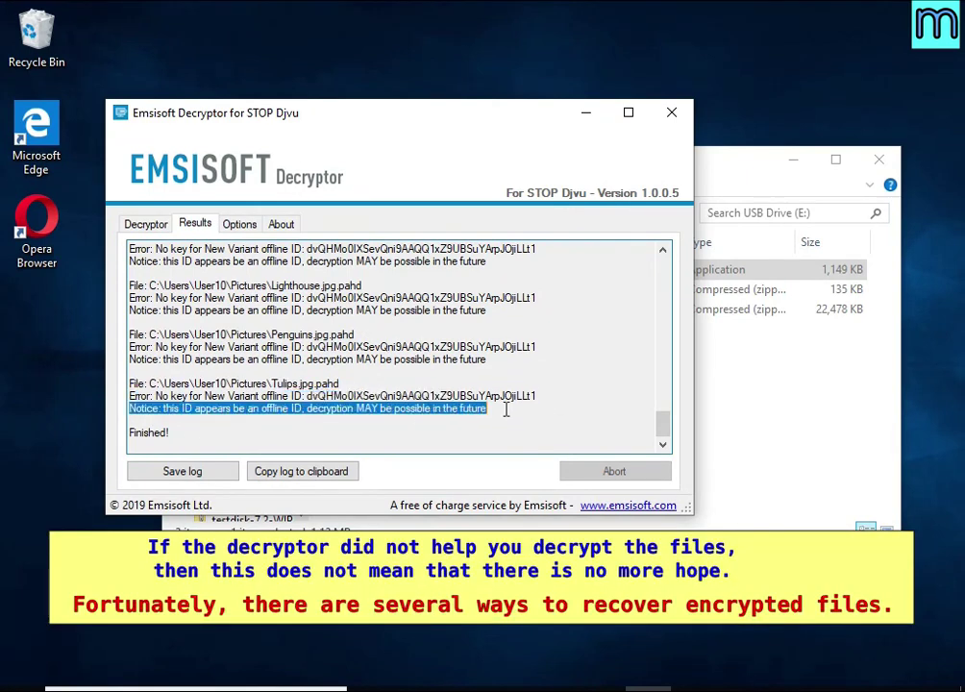
{"action": "double_click", "coordinate": [330, 410]}
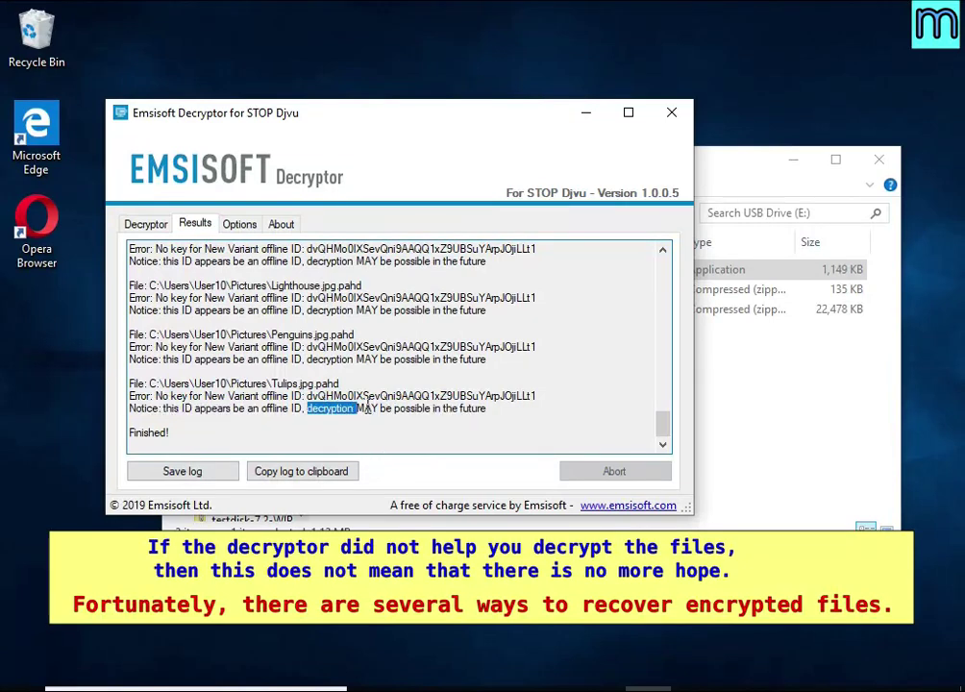
{"action": "double_click", "coordinate": [367, 409]}
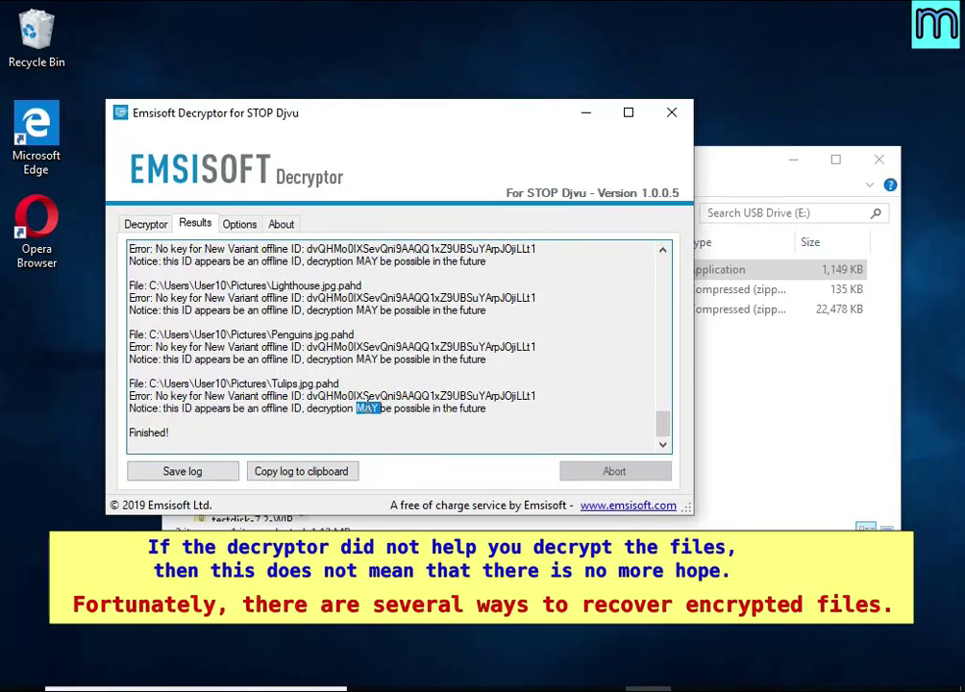
{"action": "double_click", "coordinate": [412, 409]}
{"action": "double_click", "coordinate": [474, 410]}
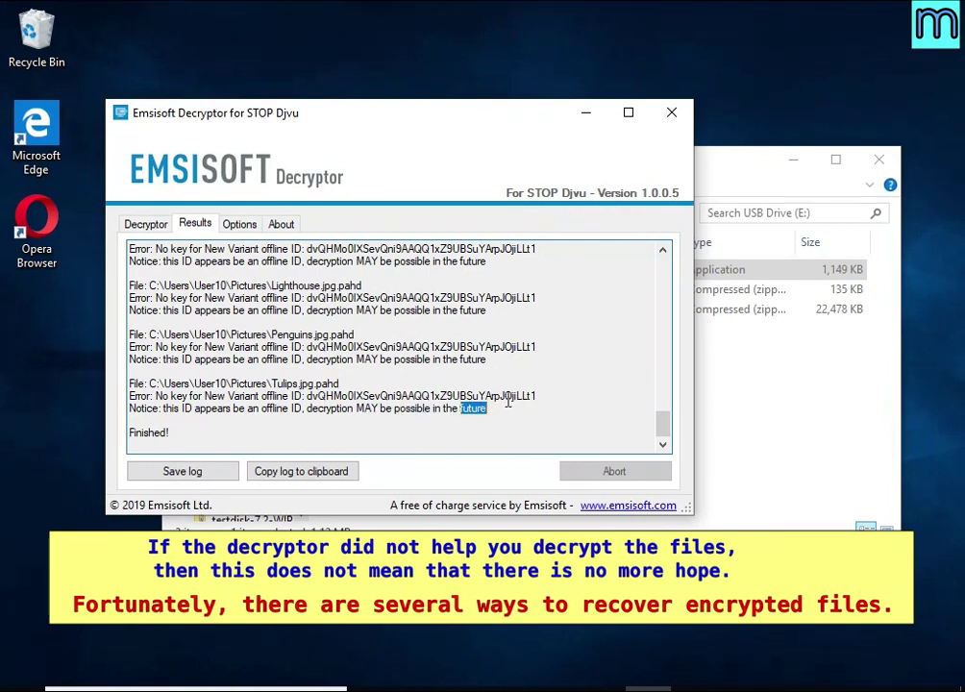
{"action": "left_click", "coordinate": [508, 402]}
{"action": "left_click", "coordinate": [672, 113]}
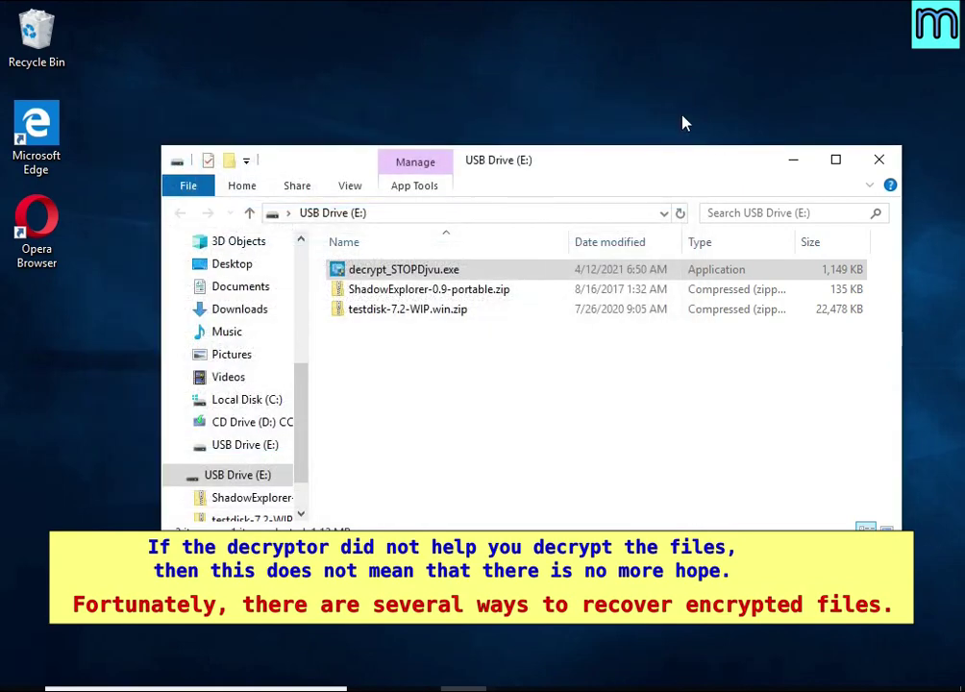
{"action": "left_click", "coordinate": [882, 159]}
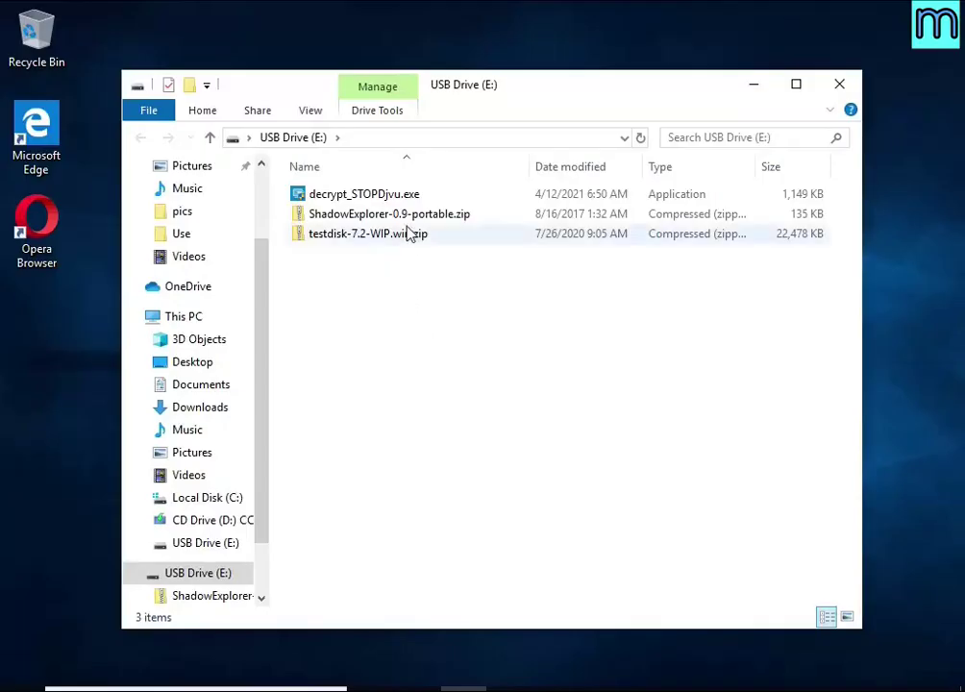
Extract ShadowExplorer-0.9-portable.zip on the USB drive to E:\ShadowExplorer-0.9-portable, and close the original USB drive window
{"action": "left_click", "coordinate": [449, 215]}
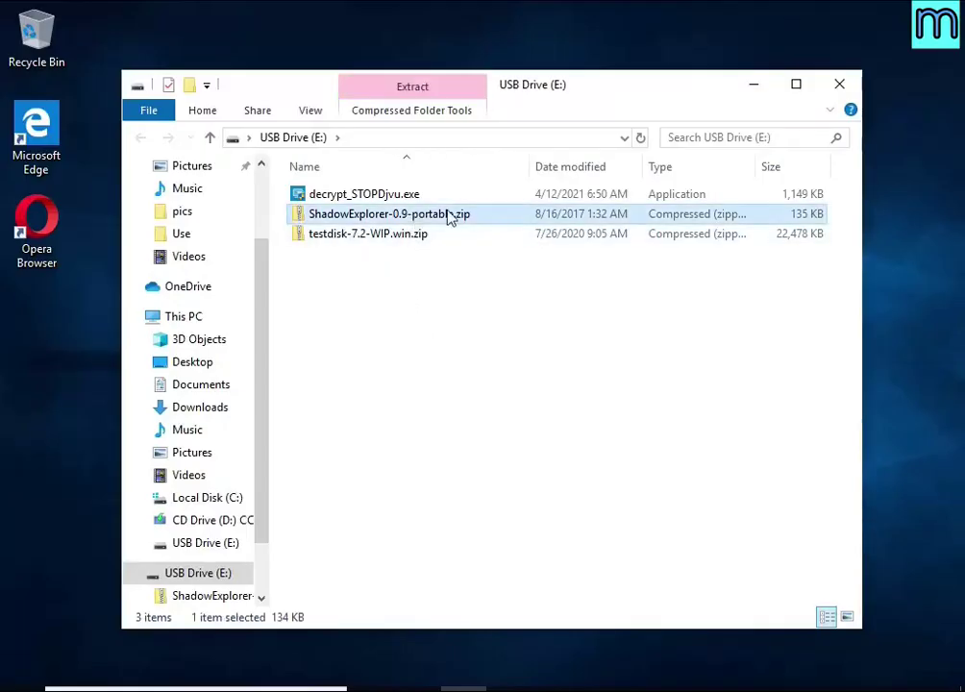
{"action": "right_click", "coordinate": [518, 220]}
{"action": "left_click", "coordinate": [652, 276]}
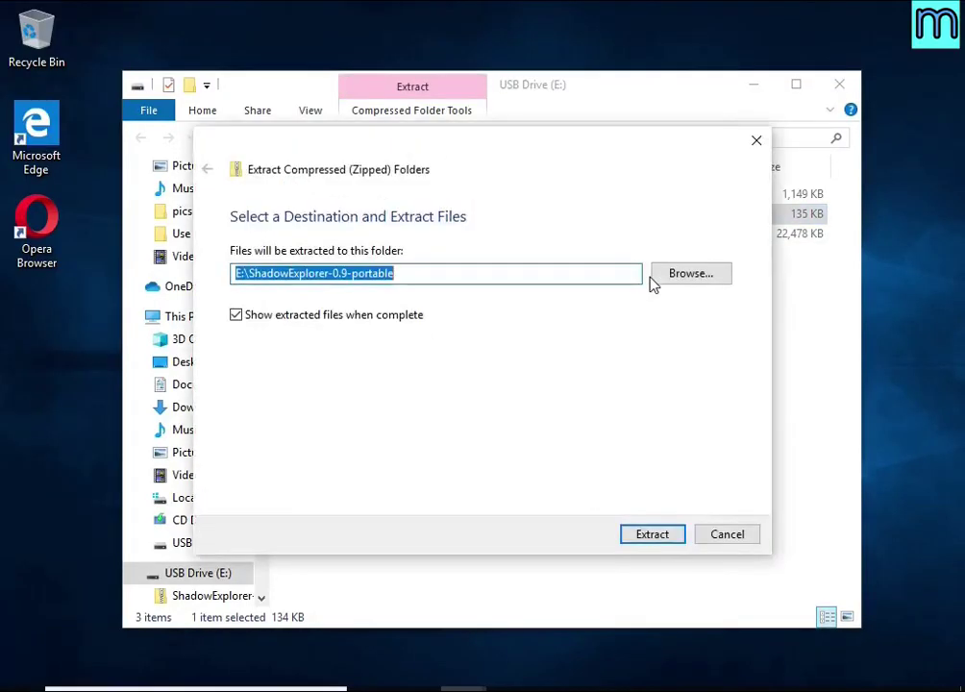
{"action": "left_click", "coordinate": [656, 532]}
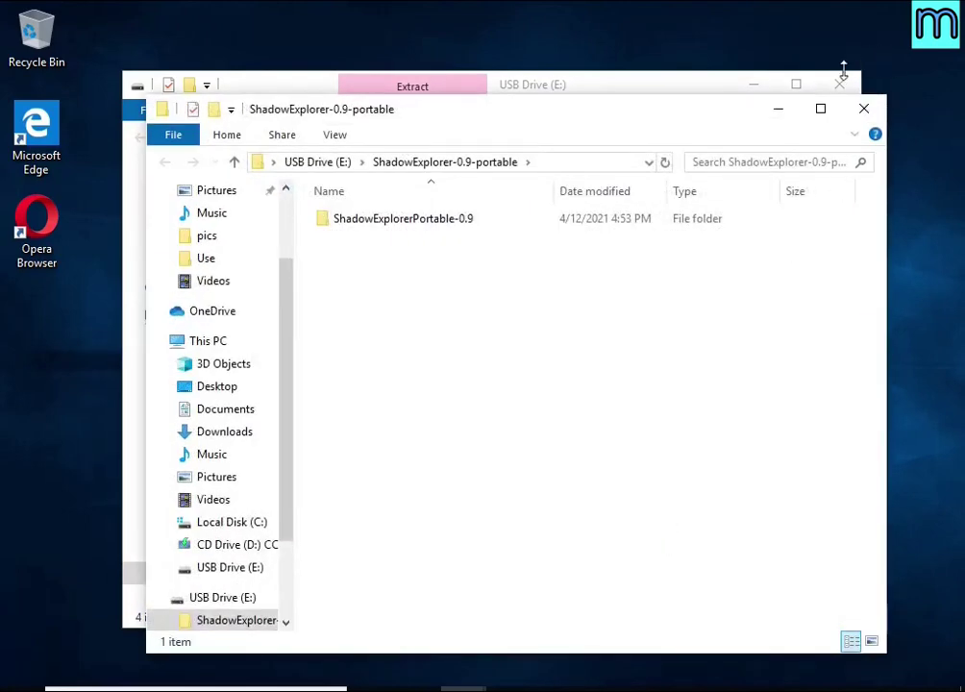
{"action": "left_click", "coordinate": [840, 85]}
Run ShadowExplorerPortable.exe from the extracted ShadowExplorerPortable-0.9 folder, allowing it to make changes to the device
{"action": "double_click", "coordinate": [508, 221]}
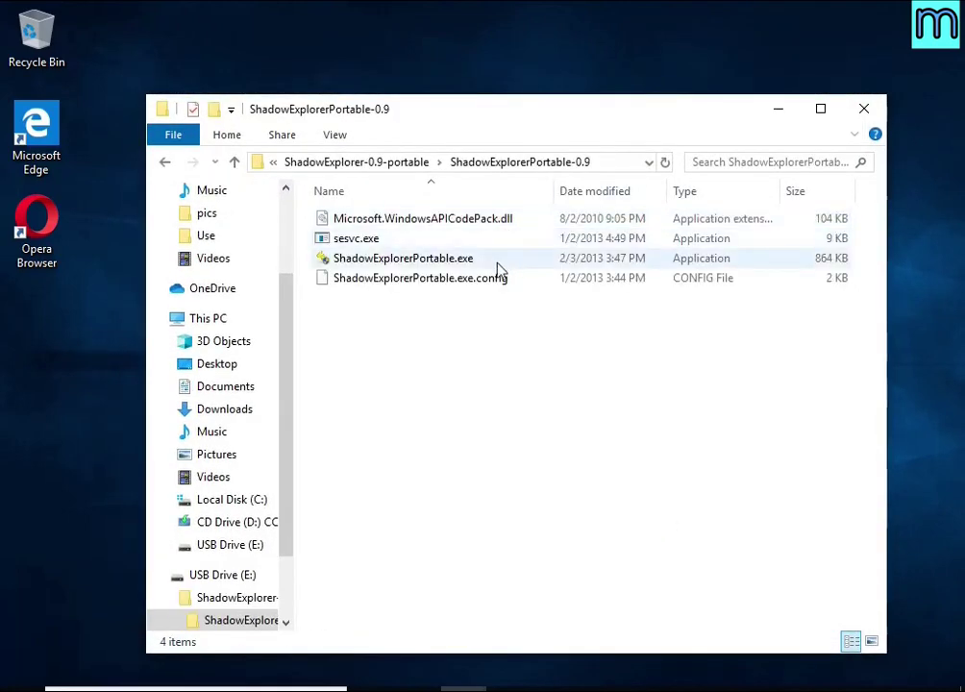
{"action": "double_click", "coordinate": [496, 266]}
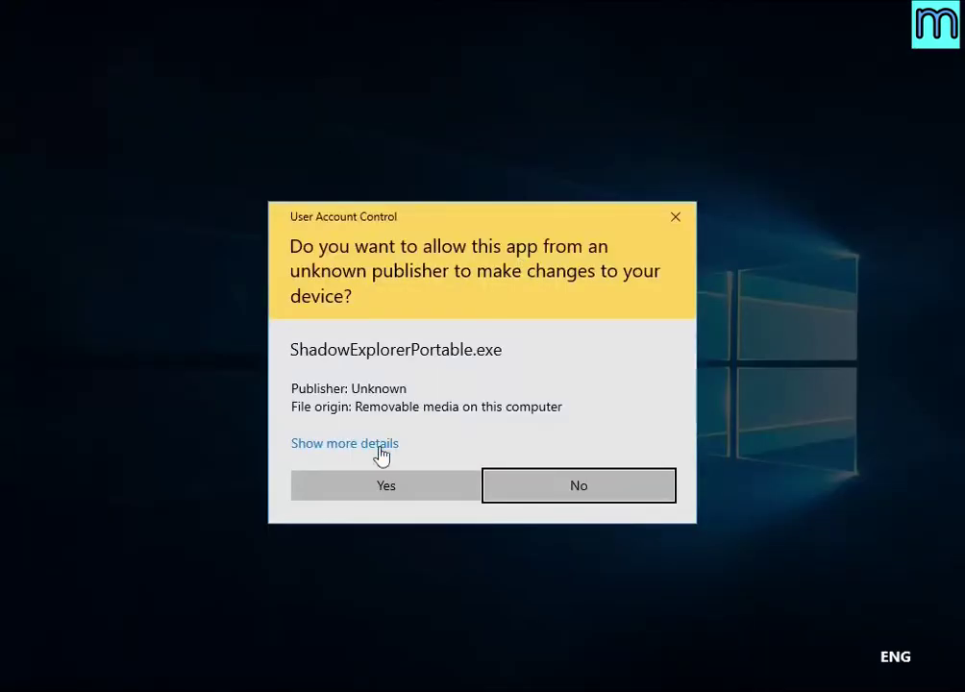
{"action": "left_click", "coordinate": [360, 490]}
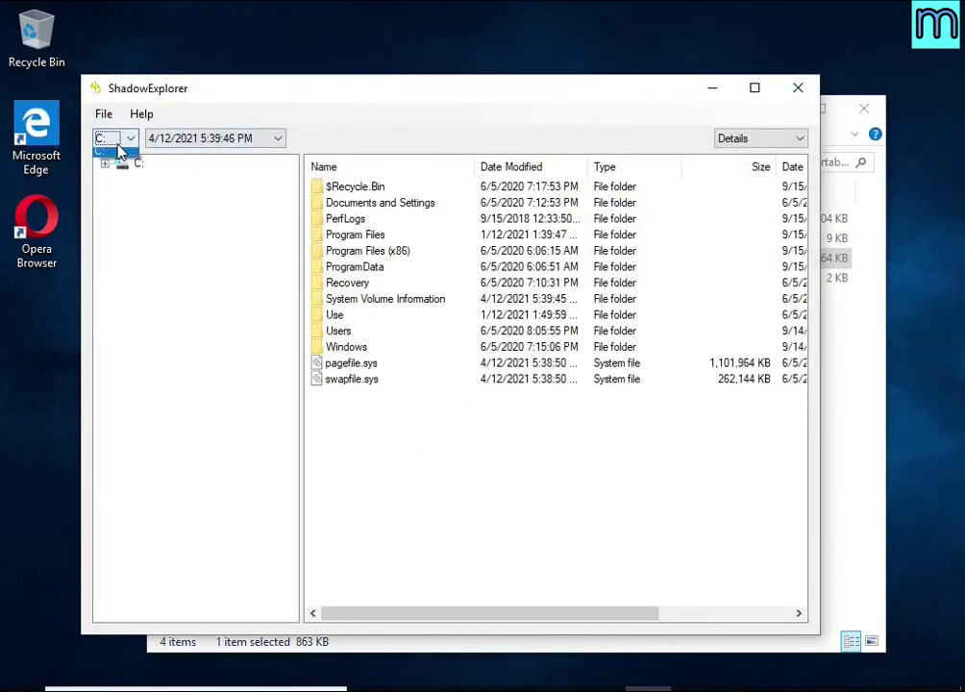
Select the C: shadow copy dated 4/12/2021 5:40:04 PM and open the Documents folder under Users\User10
{"action": "left_click", "coordinate": [187, 140]}
{"action": "left_click", "coordinate": [199, 169]}
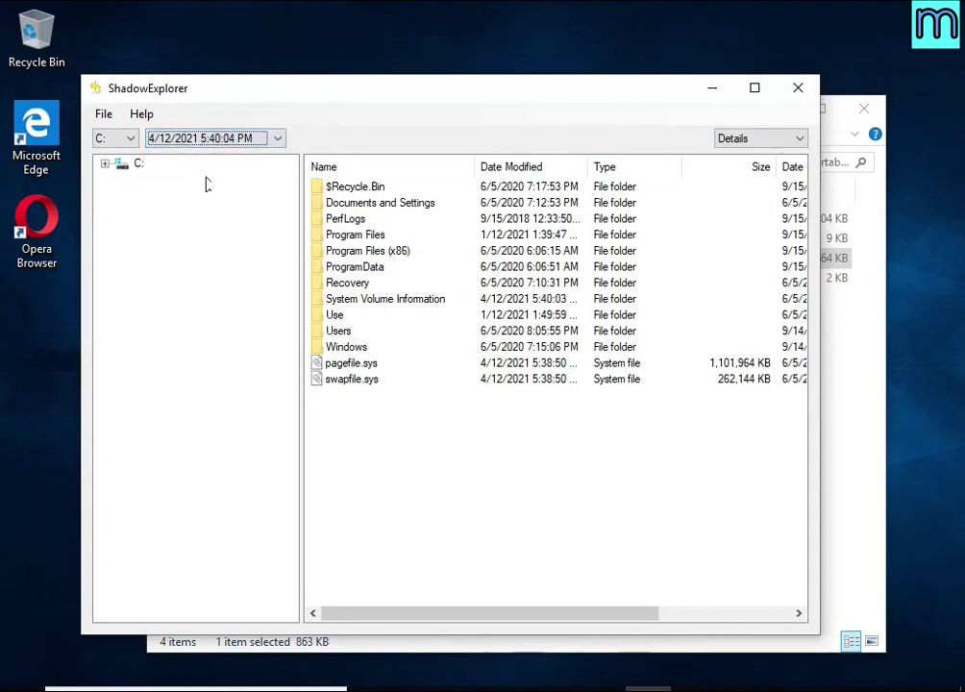
{"action": "double_click", "coordinate": [346, 332]}
{"action": "double_click", "coordinate": [332, 251]}
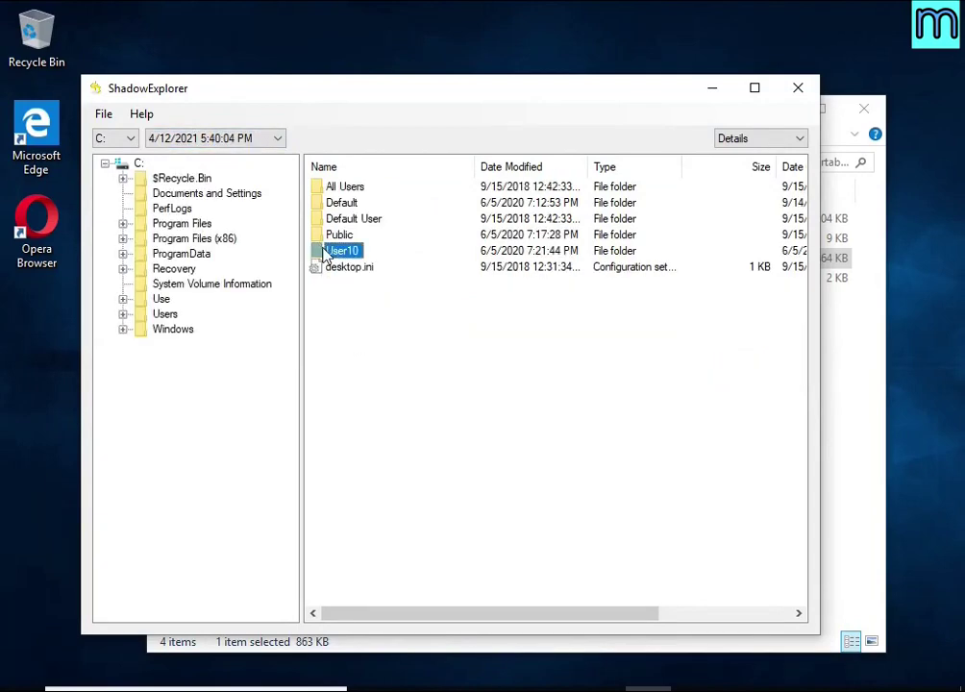
{"action": "double_click", "coordinate": [348, 288]}
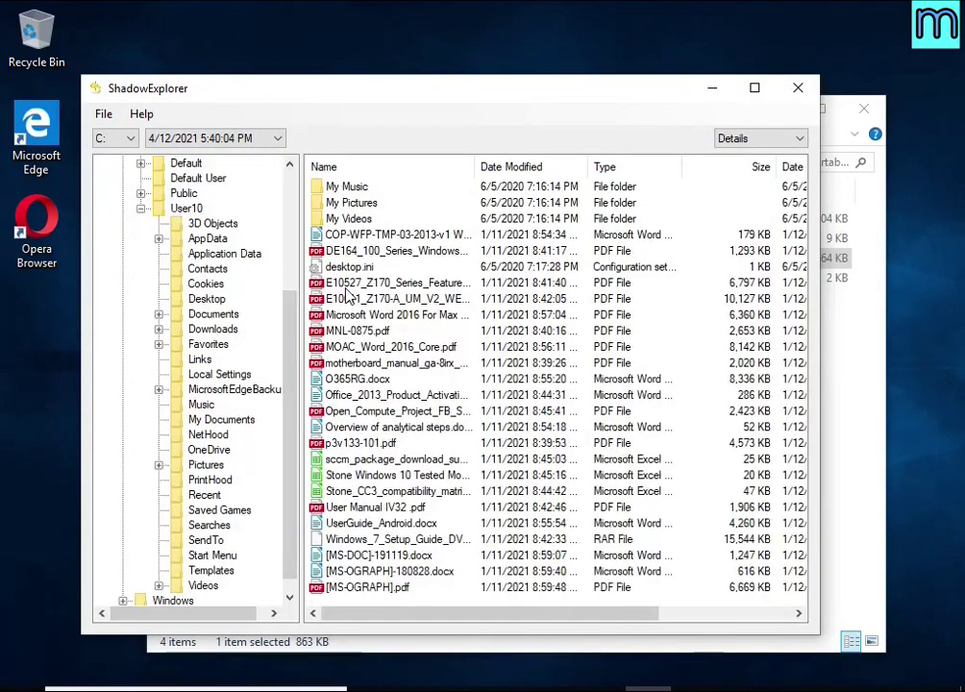
Export the Microsoft Word 2016 PDF from the shadow copy's Documents folder to USB Drive (E:)
{"action": "left_click", "coordinate": [348, 288]}
{"action": "left_click", "coordinate": [357, 363]}
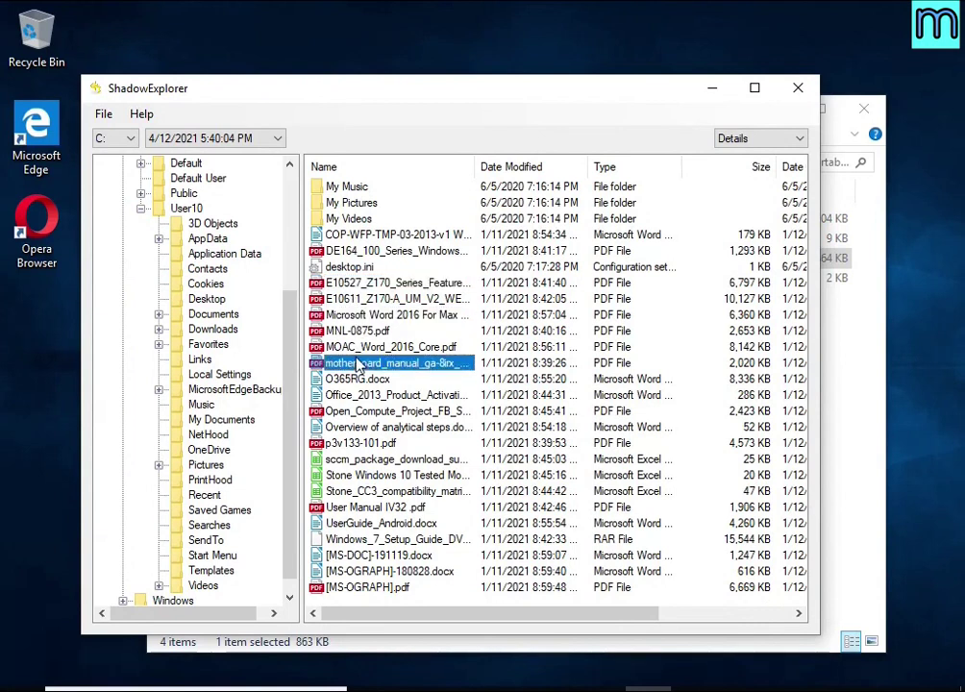
{"action": "left_click", "coordinate": [359, 381]}
{"action": "left_click", "coordinate": [356, 331]}
{"action": "left_click", "coordinate": [350, 318]}
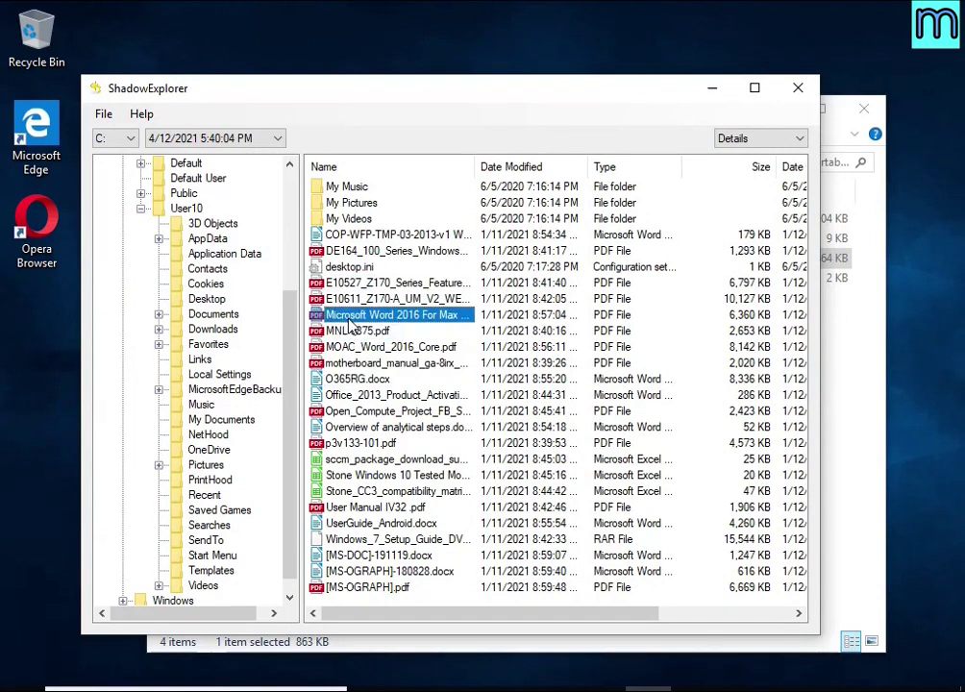
{"action": "right_click", "coordinate": [323, 315]}
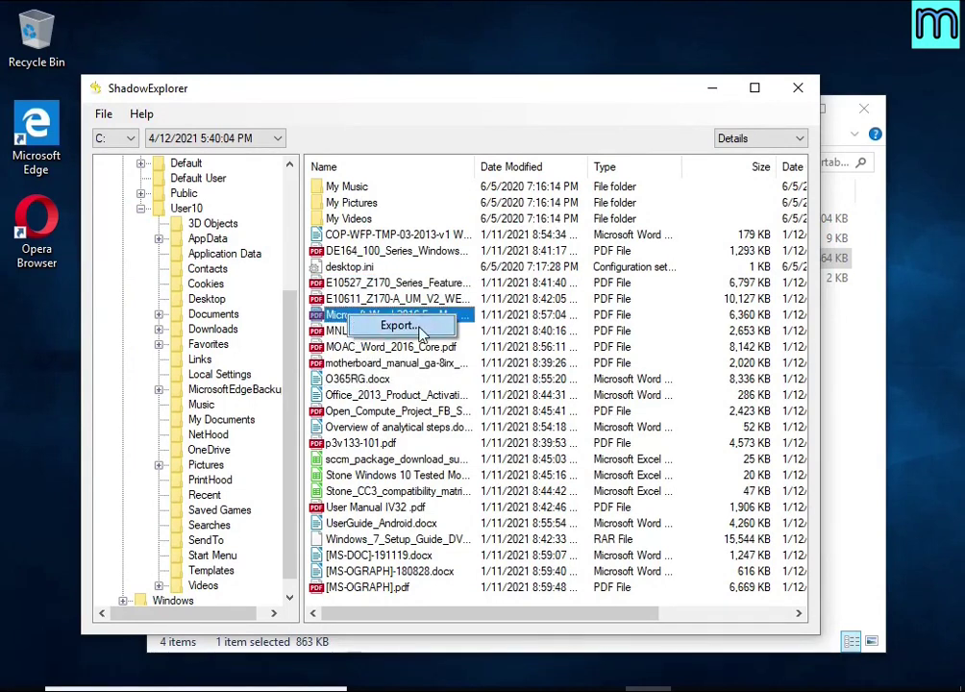
{"action": "left_click", "coordinate": [404, 327]}
{"action": "double_click", "coordinate": [396, 375]}
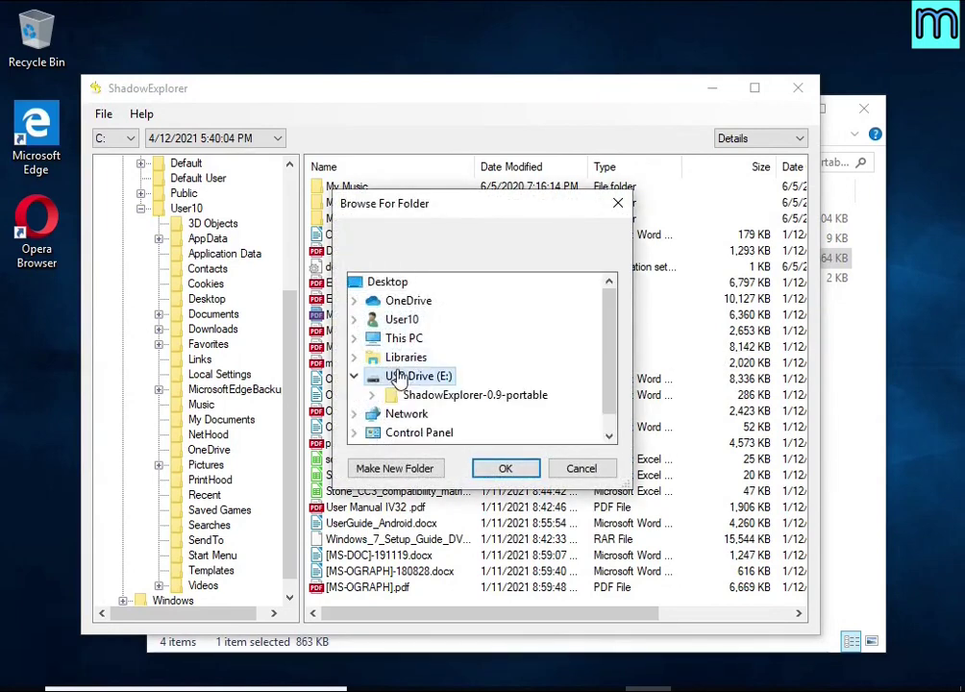
{"action": "left_click", "coordinate": [504, 467]}
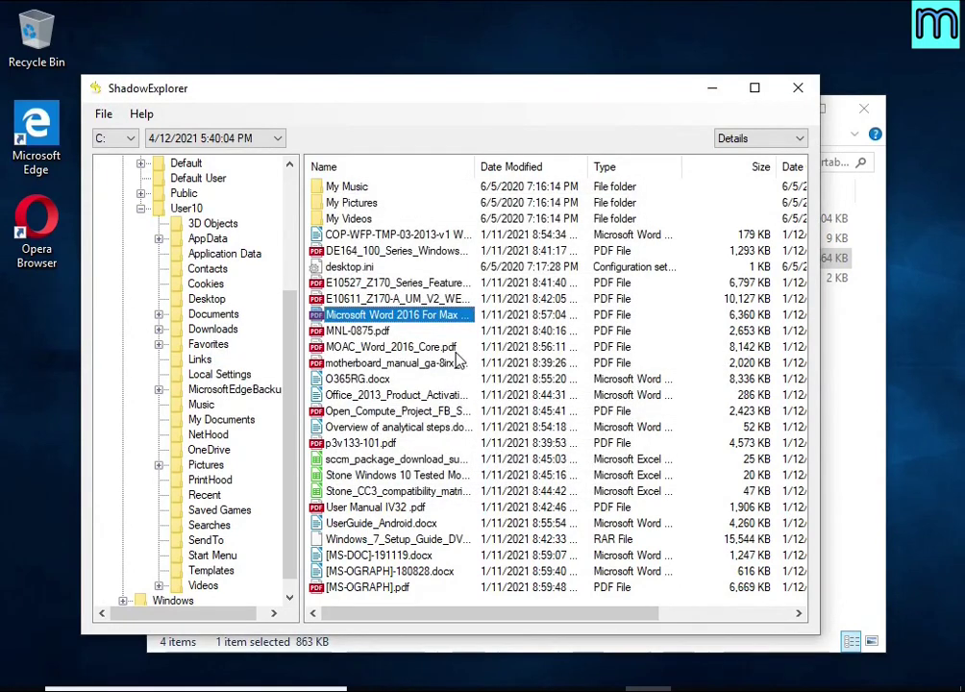
Export UserGuide_Android.docx from the shadow copy to USB Drive (E:)
{"action": "right_click", "coordinate": [363, 523]}
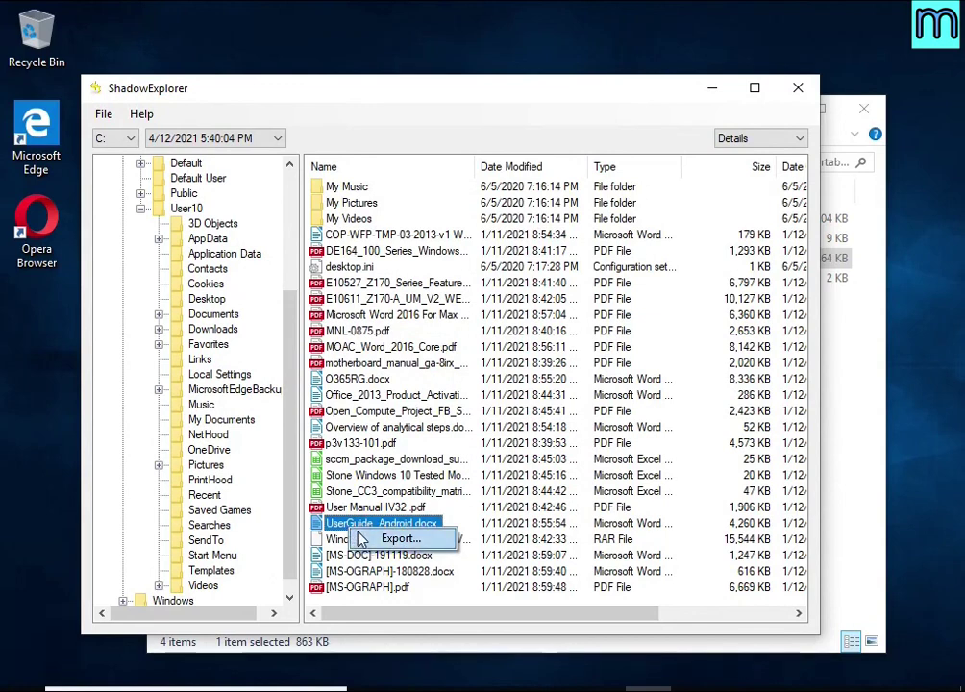
{"action": "left_click", "coordinate": [399, 537]}
{"action": "left_click", "coordinate": [504, 468]}
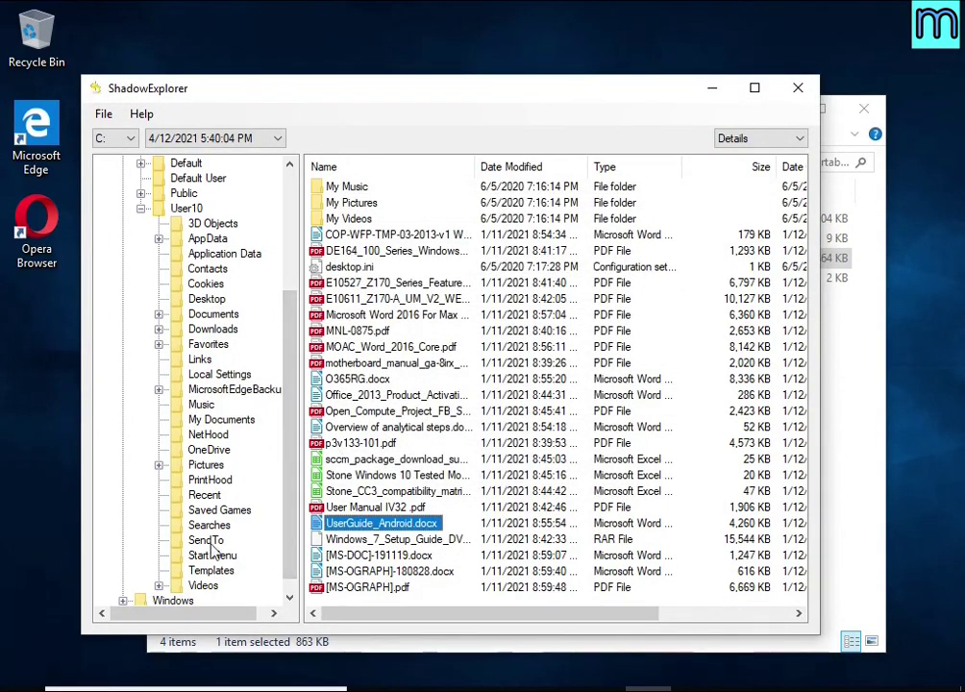
Open User10's Pictures folder in the shadow copy and export Chrysanthemum.jpg to USB Drive (E:)
{"action": "left_click", "coordinate": [205, 464]}
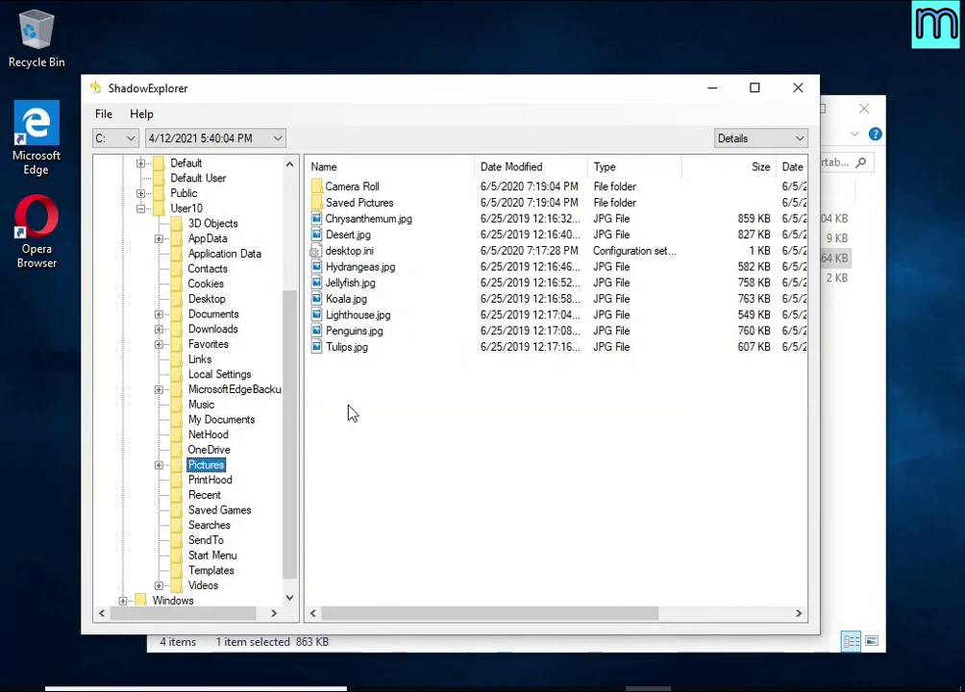
{"action": "left_click", "coordinate": [342, 303]}
{"action": "right_click", "coordinate": [346, 219]}
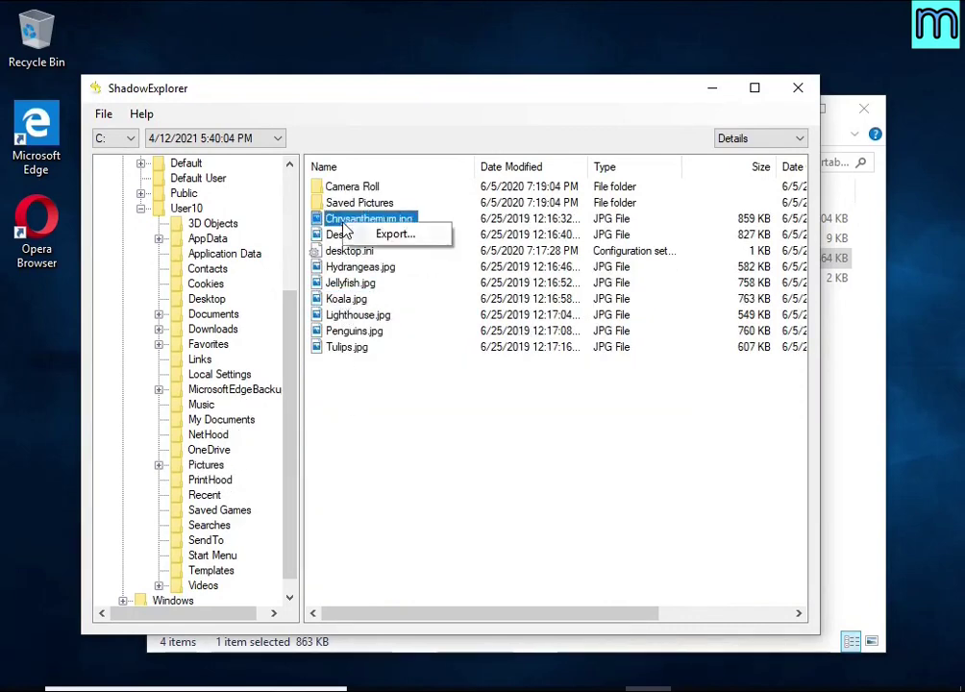
{"action": "left_click", "coordinate": [392, 232]}
{"action": "left_click", "coordinate": [498, 468]}
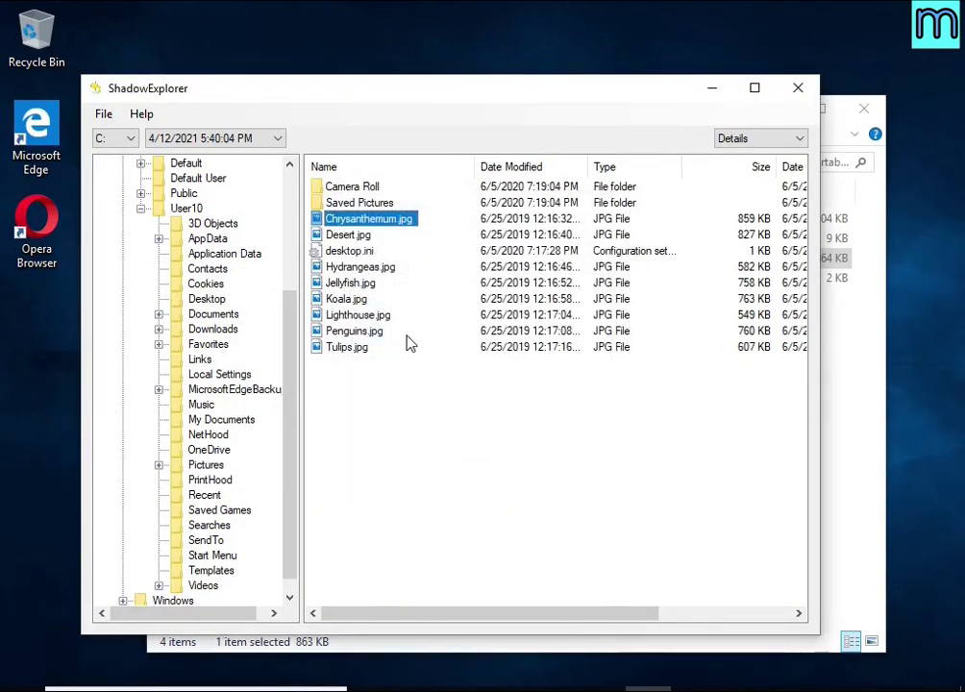
Export Desert.jpg from the shadow copy to USB Drive (E:) and close ShadowExplorer
{"action": "left_click", "coordinate": [332, 236]}
{"action": "right_click", "coordinate": [330, 238]}
{"action": "left_click", "coordinate": [376, 244]}
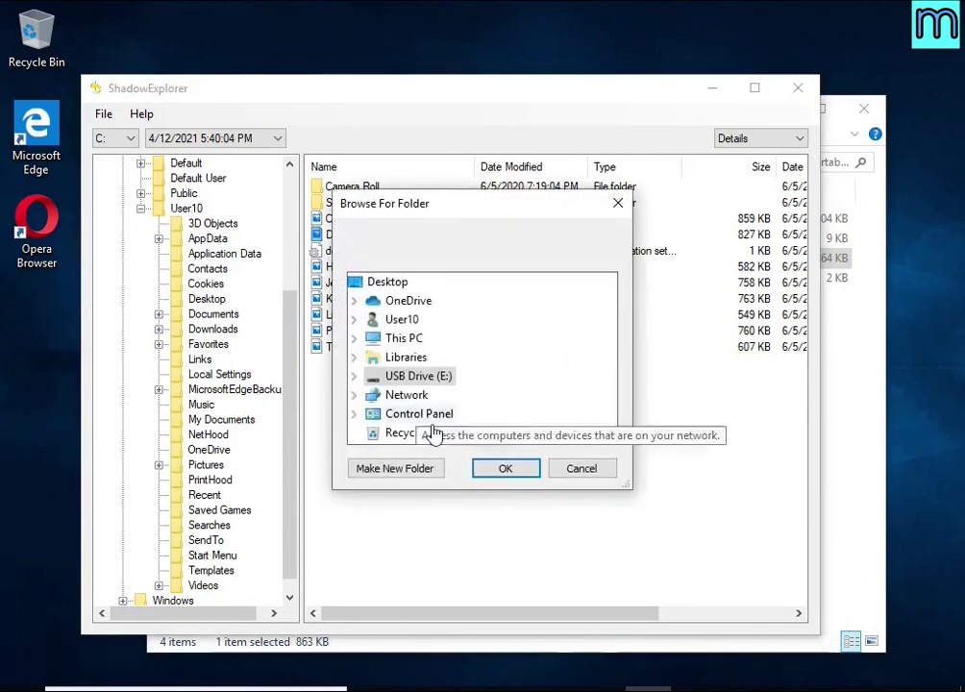
{"action": "left_click", "coordinate": [498, 468]}
{"action": "left_click", "coordinate": [797, 87]}
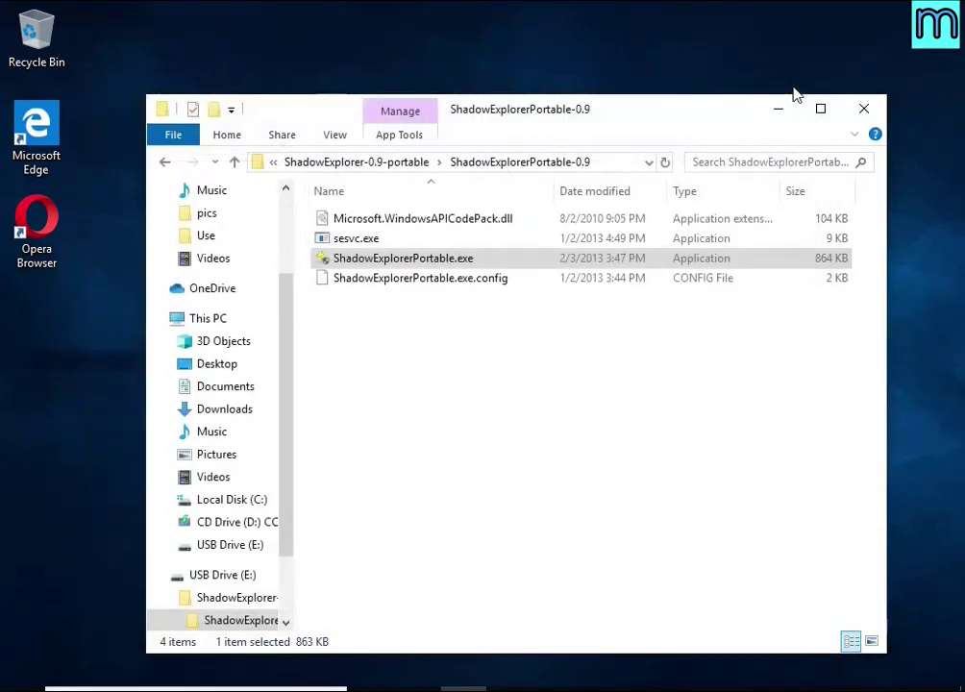
Go to USB Drive (E:), look over the exported files, and open UserGuide_Android.docx to check its contents, dismissing the startup tip
{"action": "left_click", "coordinate": [228, 577]}
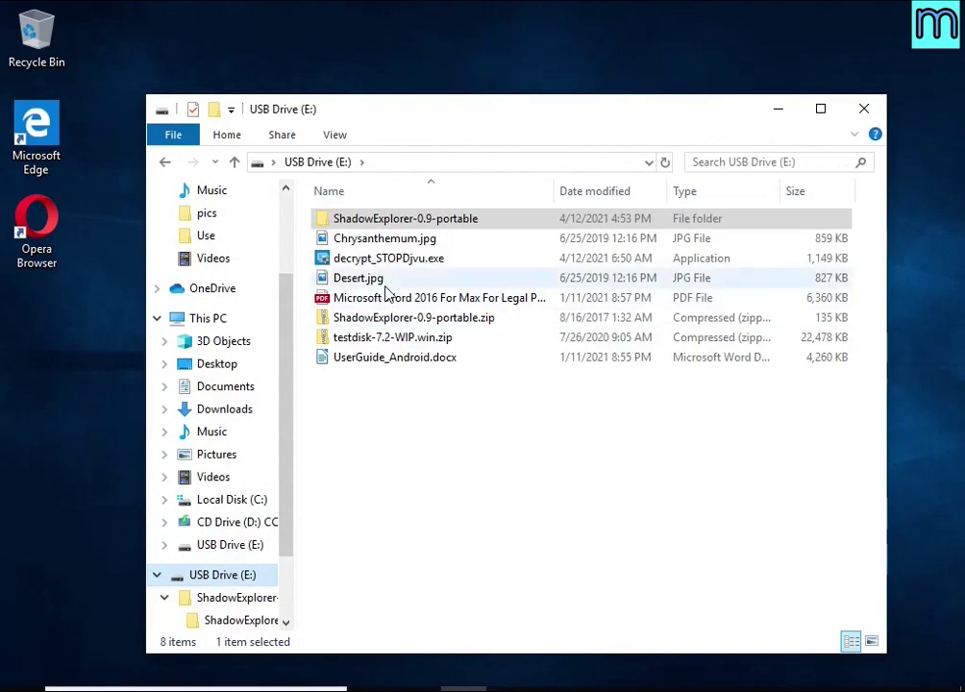
{"action": "left_click", "coordinate": [394, 238]}
{"action": "left_click", "coordinate": [414, 279]}
{"action": "left_click", "coordinate": [416, 298]}
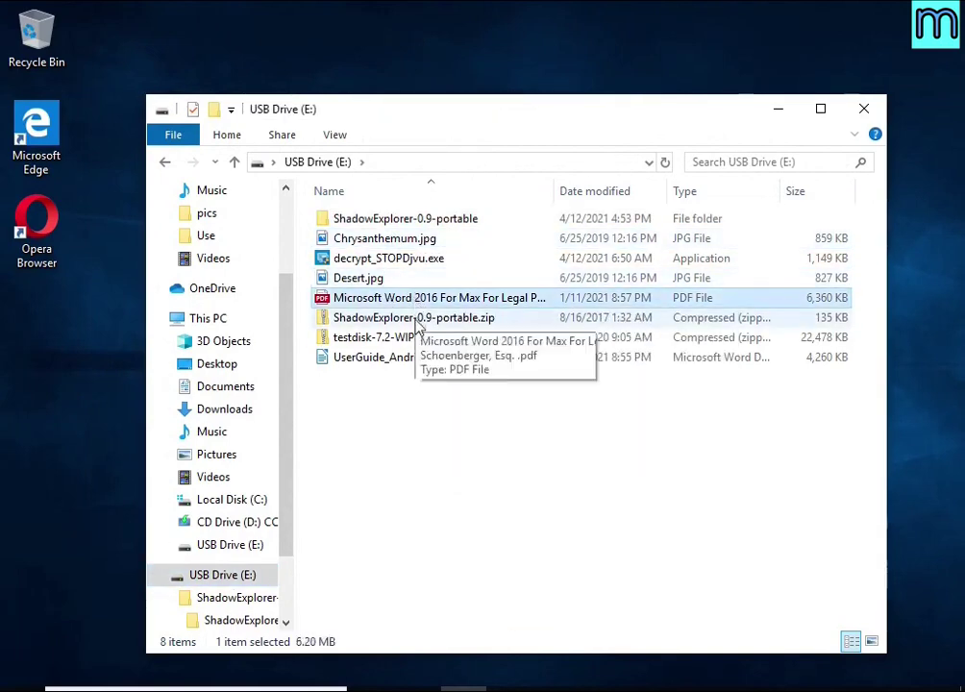
{"action": "left_click", "coordinate": [416, 360]}
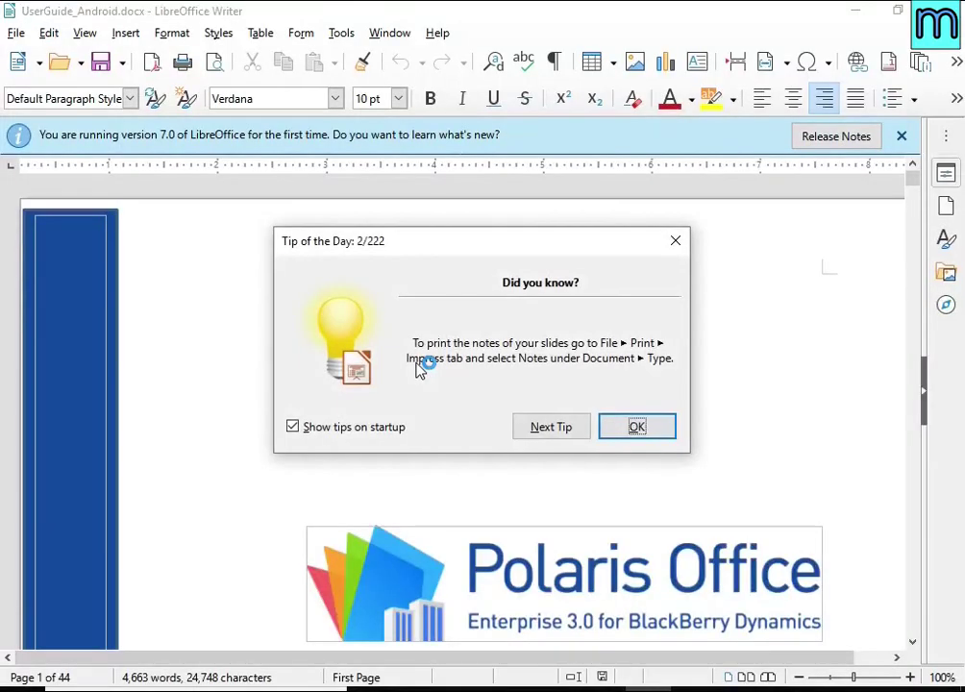
{"action": "left_click", "coordinate": [620, 417]}
{"action": "scroll", "coordinate": [621, 411], "scroll_direction": "down", "scroll_amount": 15}
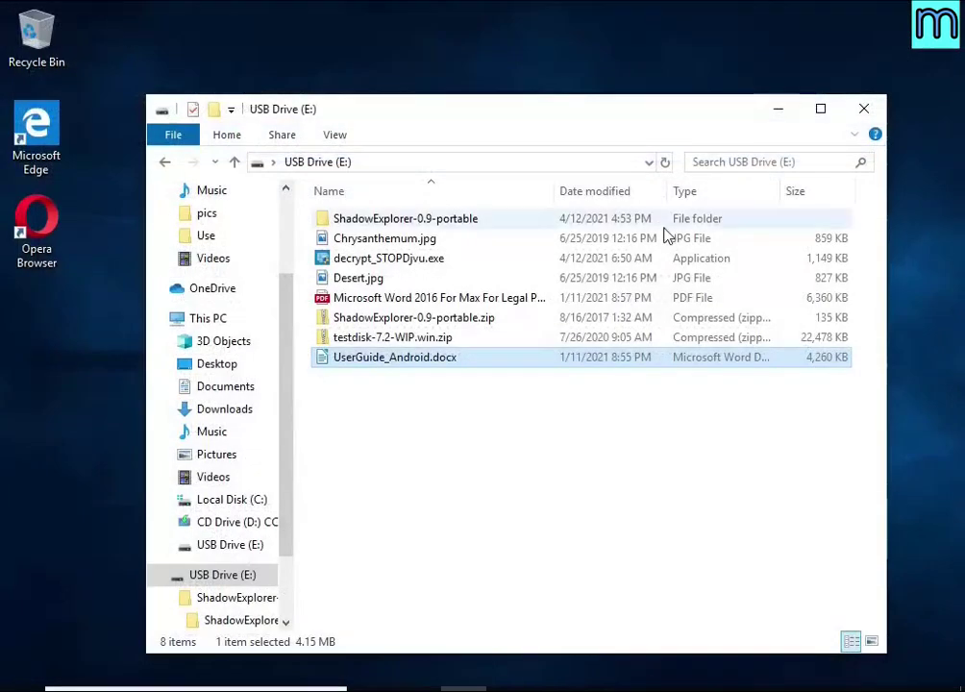
Open the Microsoft Word 2016 PDF on USB Drive (E:) and look through its pages to check its contents
{"action": "left_click", "coordinate": [402, 304]}
{"action": "double_click", "coordinate": [402, 300]}
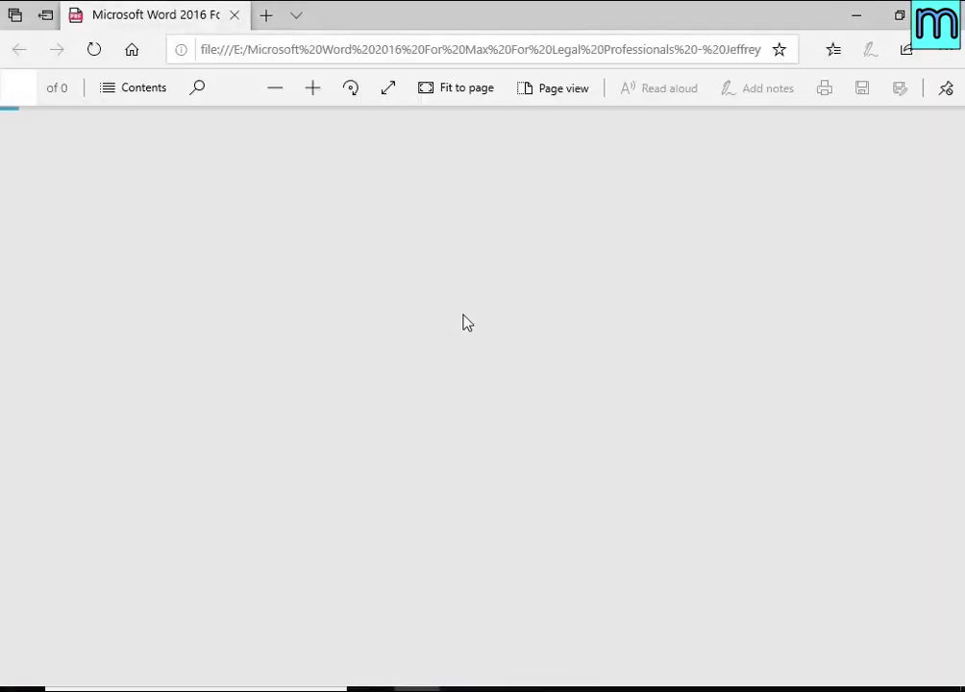
{"action": "scroll", "coordinate": [495, 310], "scroll_direction": "down", "scroll_amount": 10}
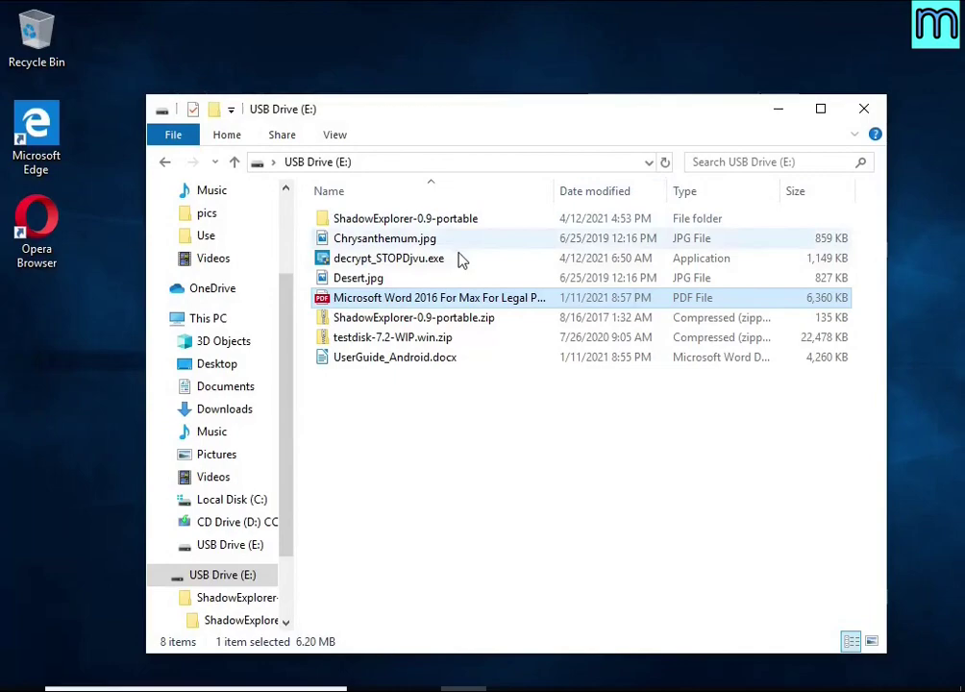
View Desert.jpg and Chrysanthemum.jpg from USB Drive (E:) to check both pictures, closing the drive window when done
{"action": "double_click", "coordinate": [409, 283]}
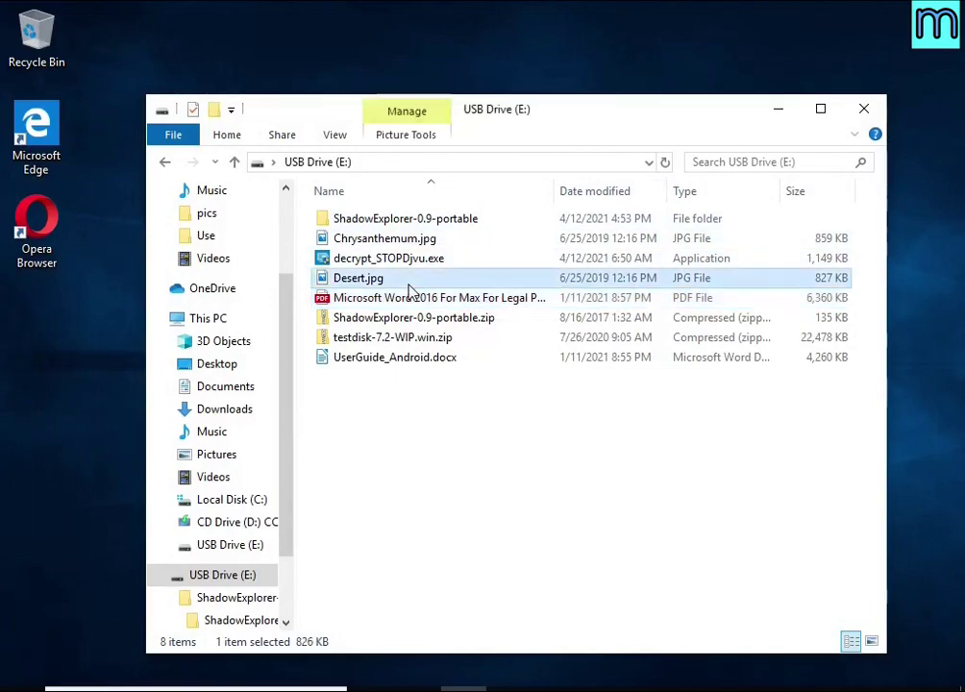
{"action": "left_click", "coordinate": [412, 300]}
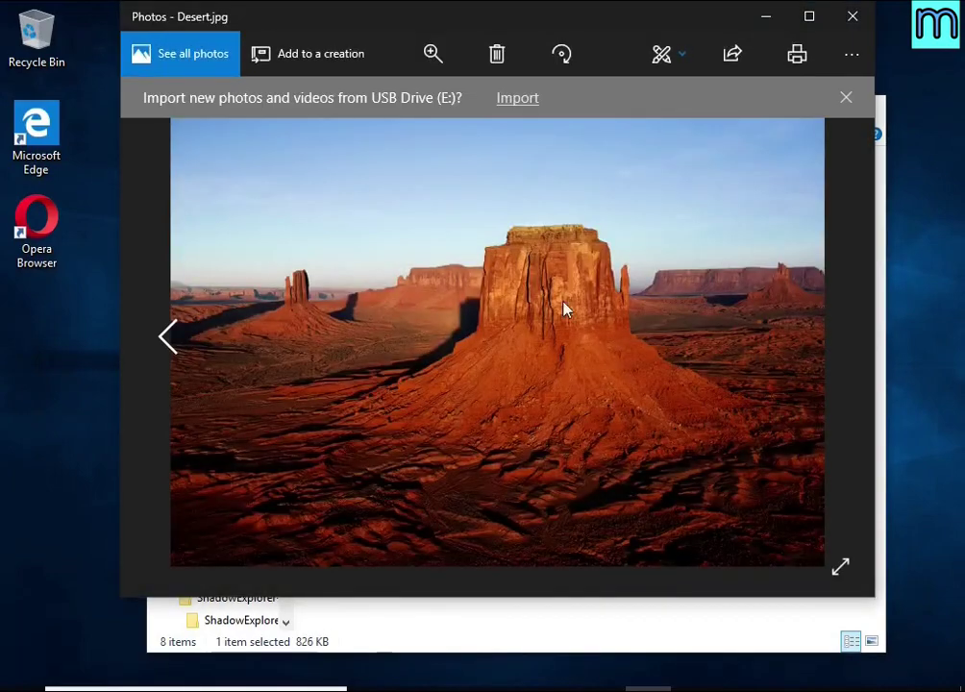
{"action": "left_click", "coordinate": [852, 17]}
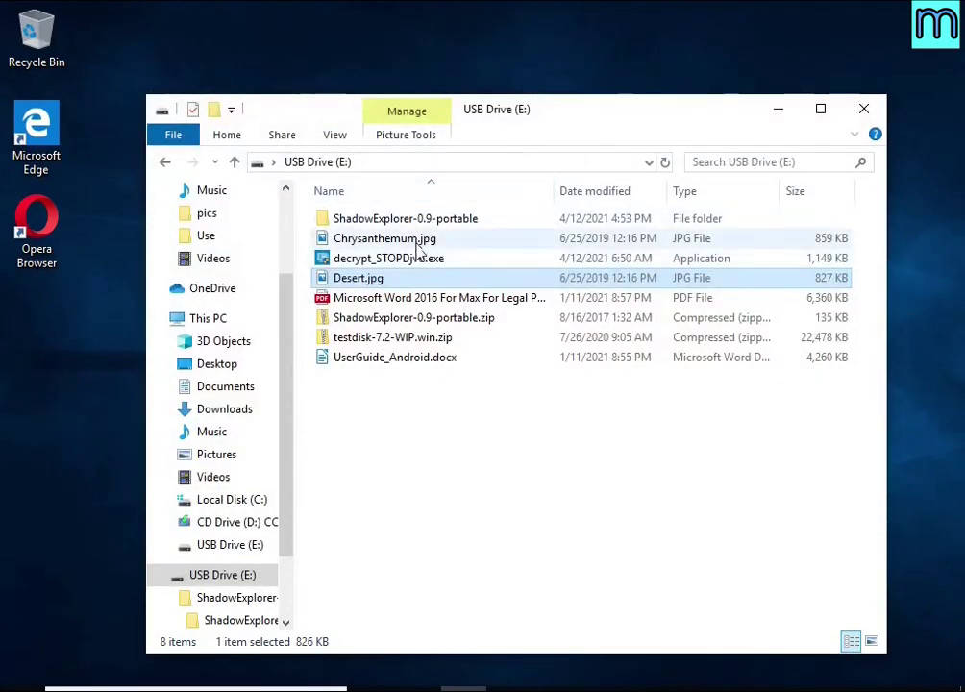
{"action": "double_click", "coordinate": [415, 299]}
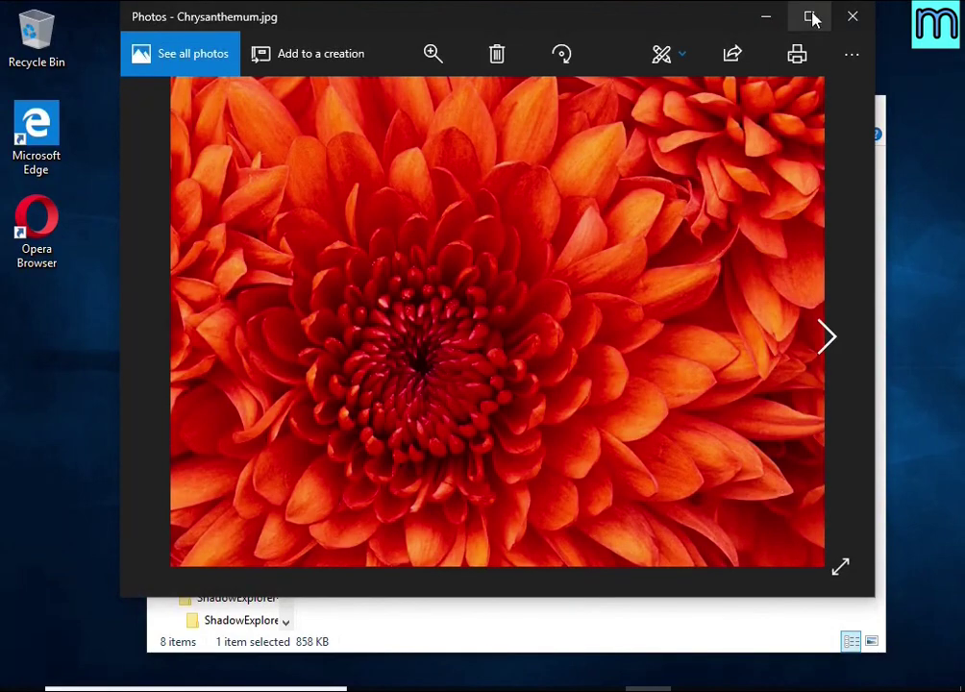
{"action": "left_click", "coordinate": [849, 17]}
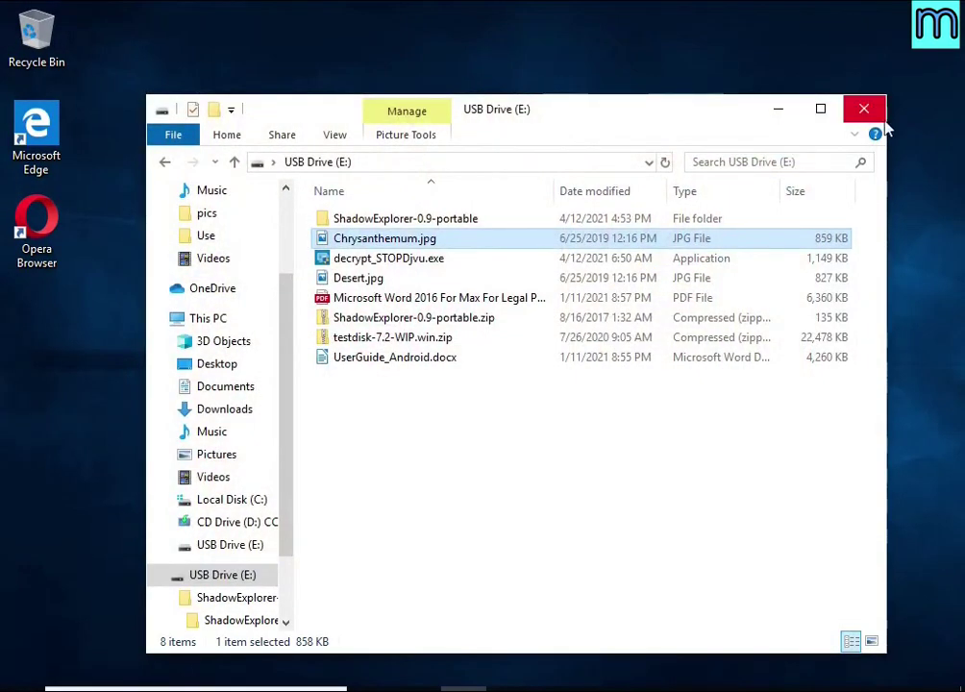
{"action": "left_click", "coordinate": [864, 110]}
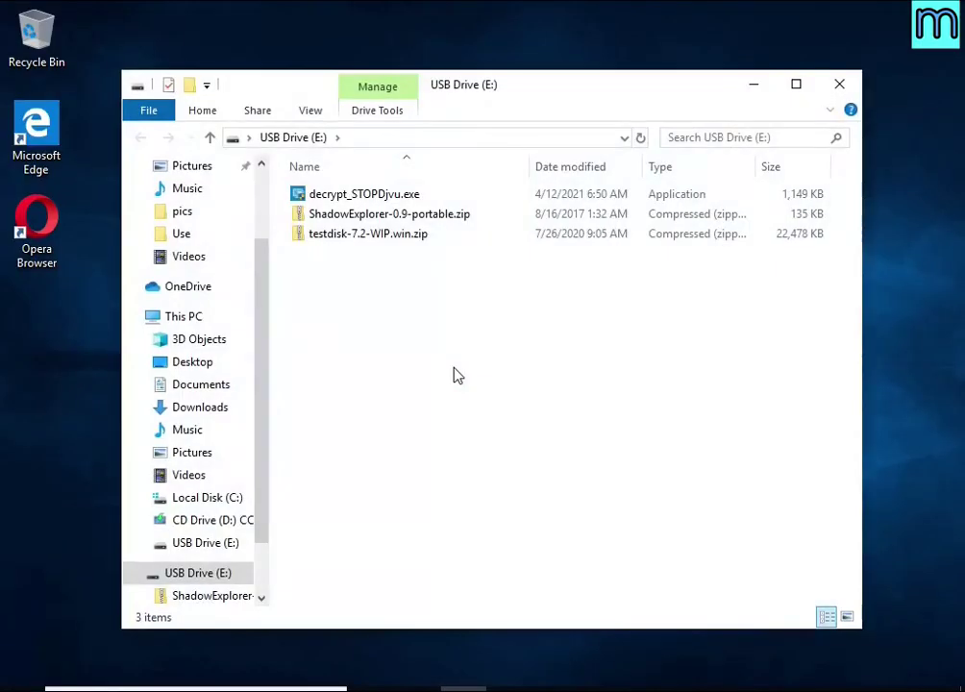
Extract testdisk-7.2-WIP.win.zip to E:\testdisk-7.2-WIP.win and close the original USB drive window
{"action": "left_click", "coordinate": [467, 248]}
{"action": "right_click", "coordinate": [470, 248]}
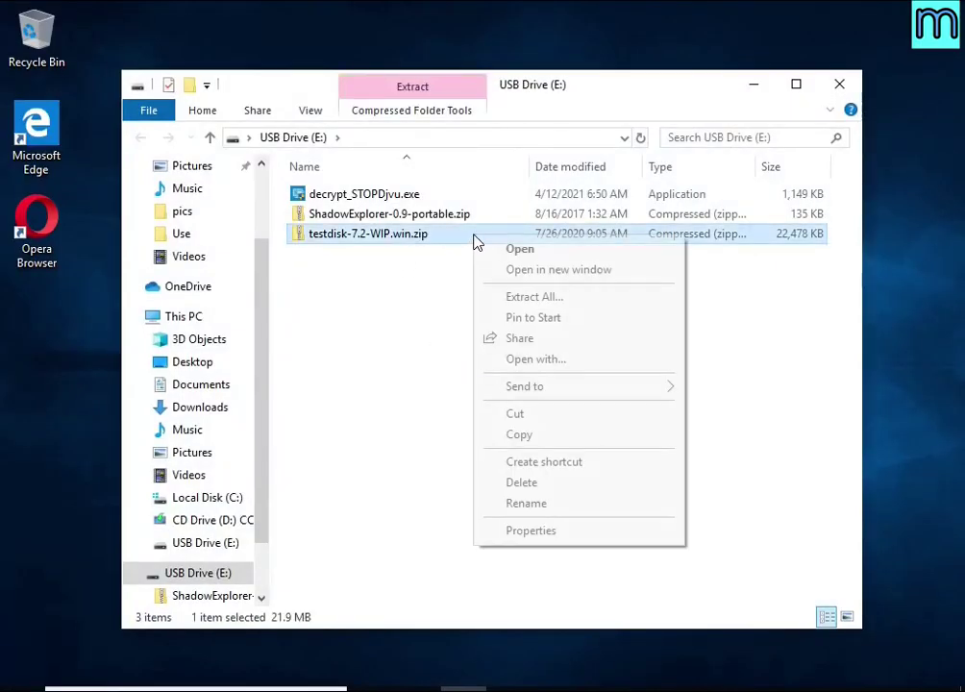
{"action": "left_click", "coordinate": [631, 305]}
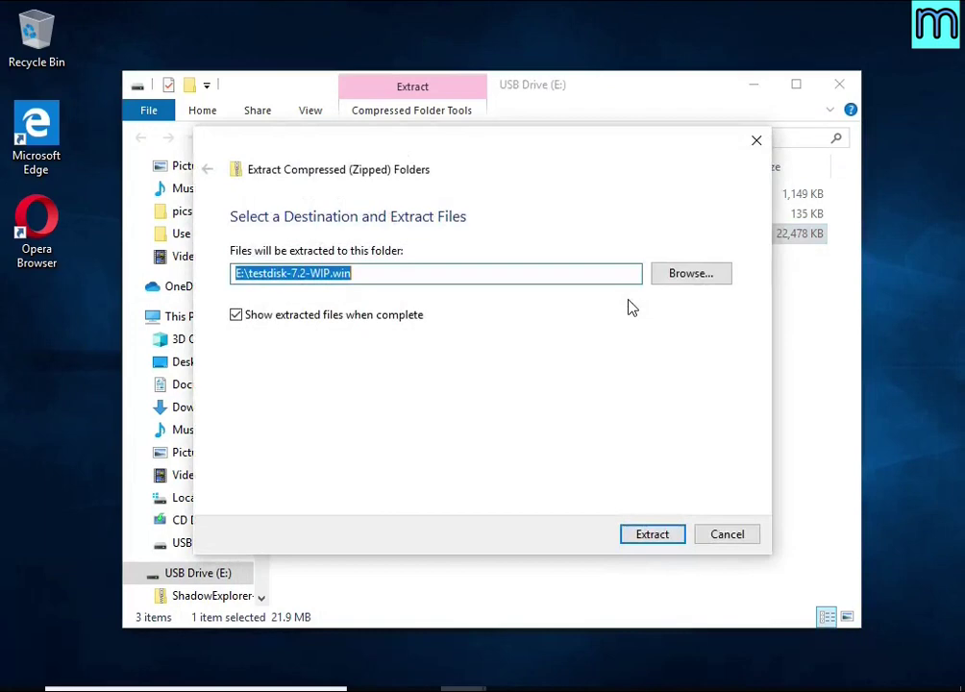
{"action": "left_click", "coordinate": [658, 534]}
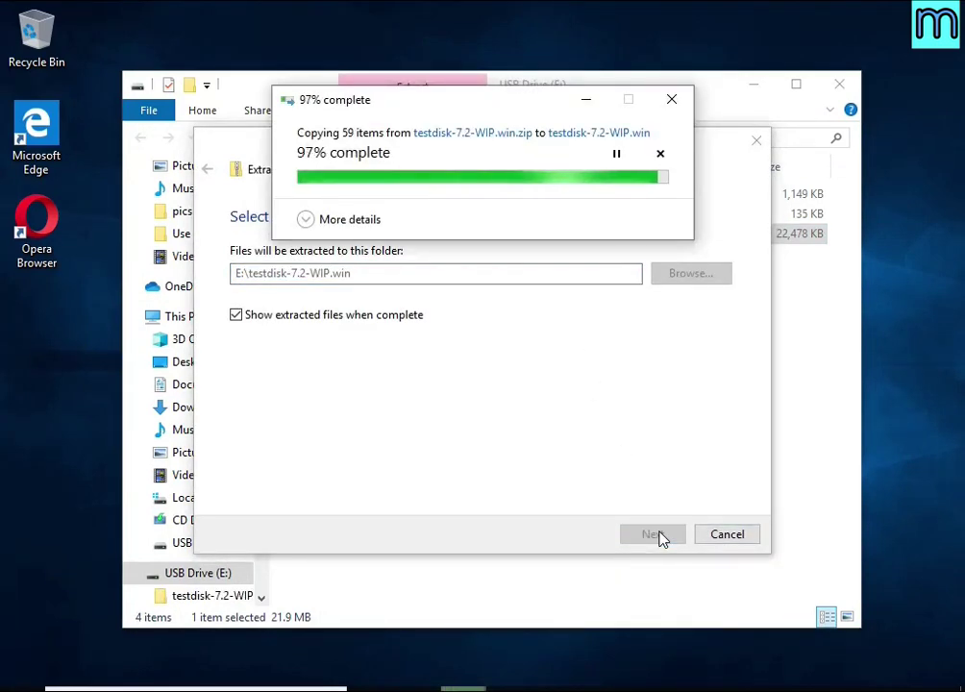
{"action": "left_click", "coordinate": [839, 85]}
Run qphotorec_win.exe from the extracted testdisk-7.2-WIP folder and restore its window to a smaller size
{"action": "double_click", "coordinate": [445, 229]}
{"action": "scroll", "coordinate": [446, 231], "scroll_direction": "down", "scroll_amount": 7}
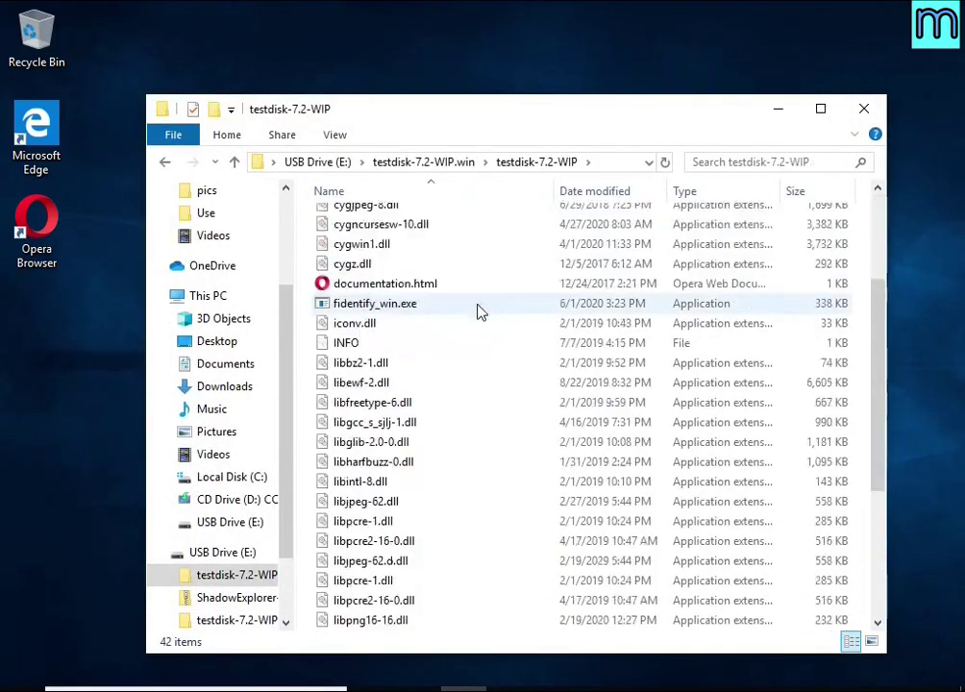
{"action": "left_click", "coordinate": [420, 444]}
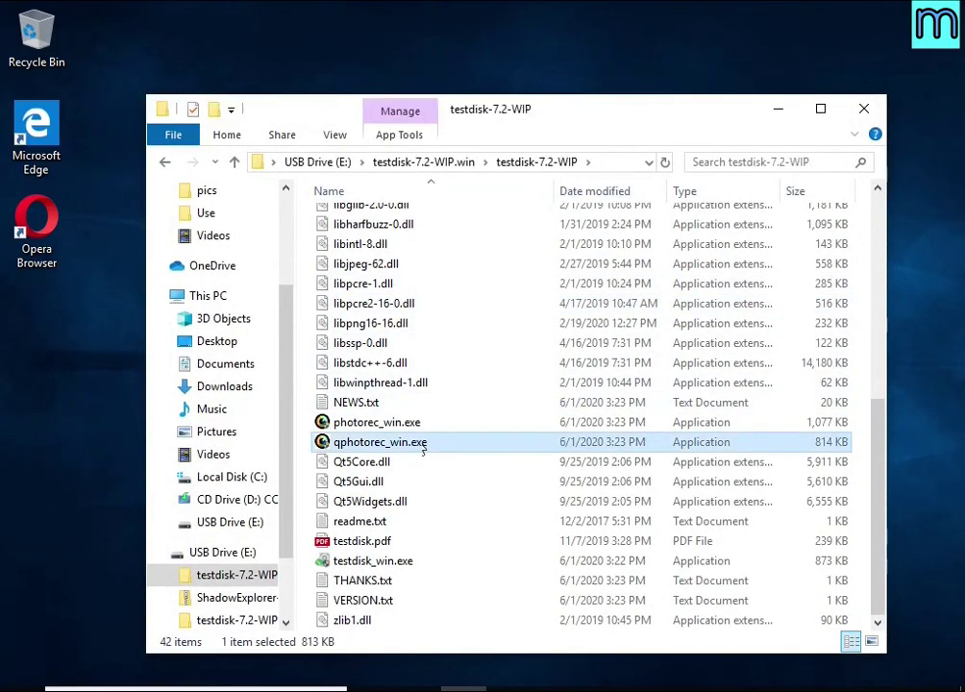
{"action": "double_click", "coordinate": [490, 448]}
{"action": "left_click", "coordinate": [410, 494]}
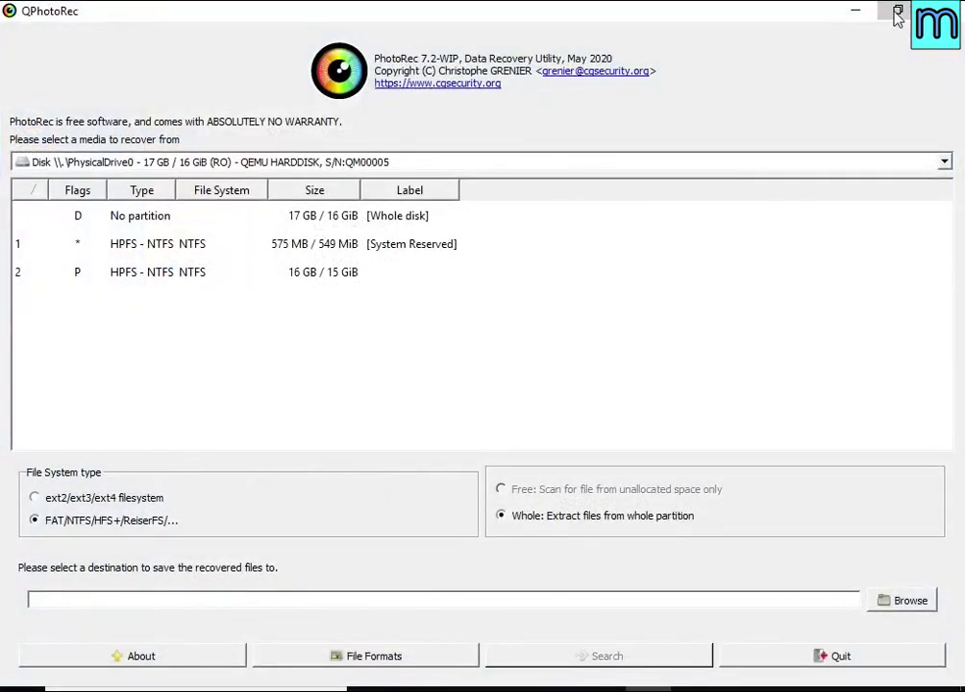
{"action": "left_click", "coordinate": [893, 14]}
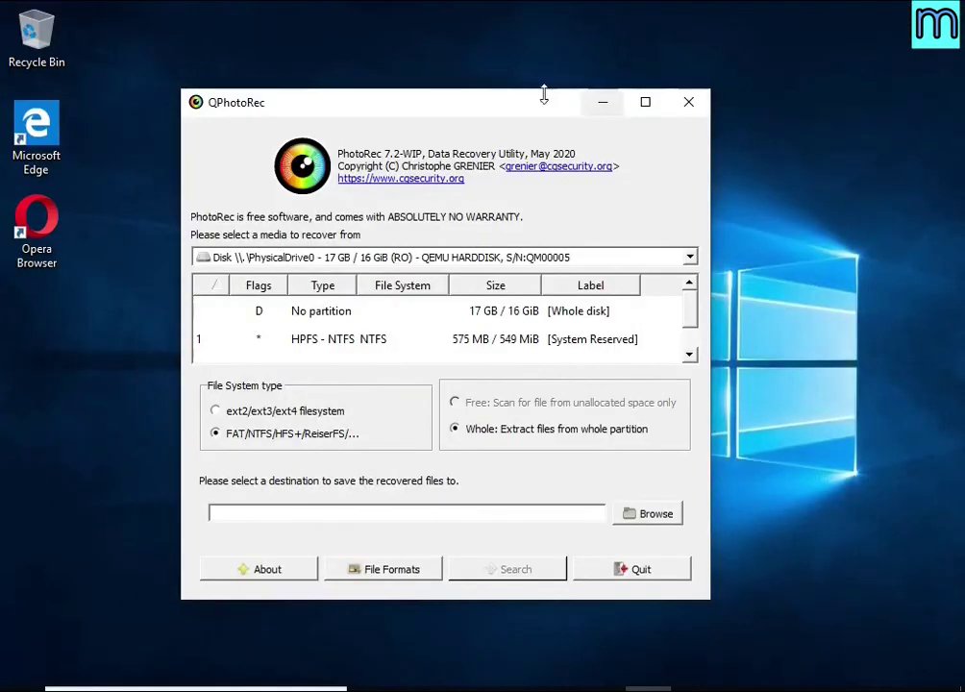
Choose PhysicalDrive0 (QEMU HARDDISK) as the media to recover from and select its NTFS partition 2
{"action": "left_click", "coordinate": [413, 248]}
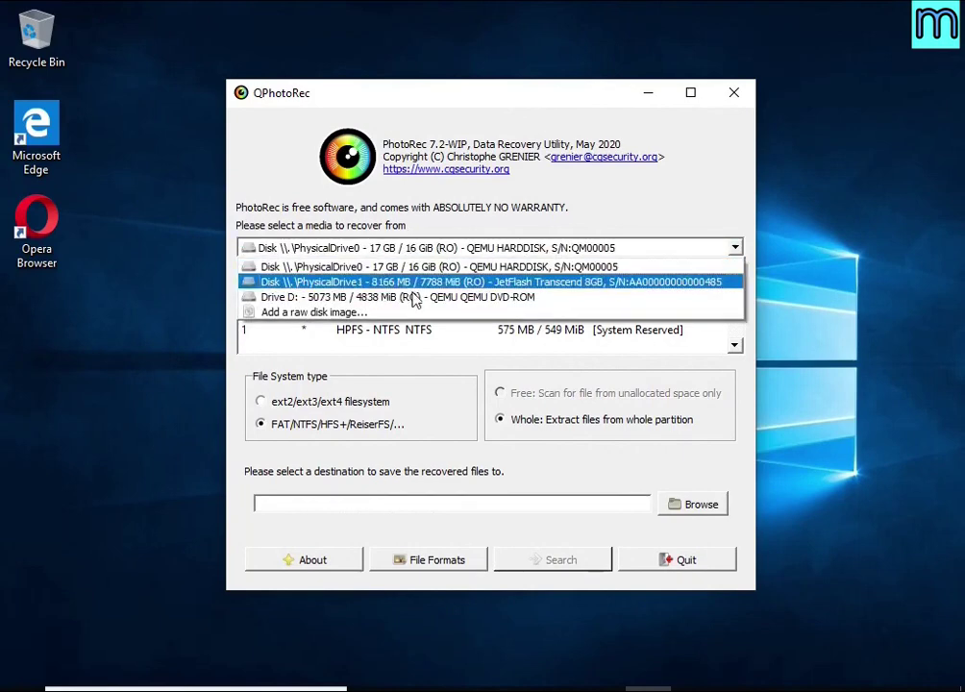
{"action": "left_click", "coordinate": [404, 268]}
{"action": "scroll", "coordinate": [402, 322], "scroll_direction": "down", "scroll_amount": 1}
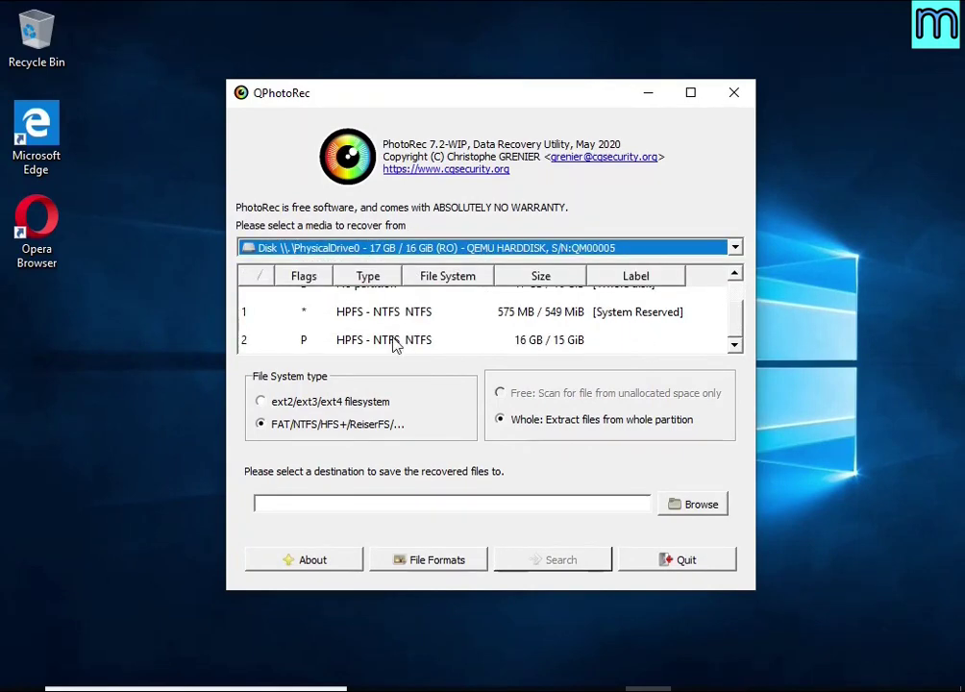
{"action": "left_click", "coordinate": [395, 342]}
Clear all file formats for the recovery and enable the doc Microsoft Office Document format
{"action": "left_click", "coordinate": [410, 569]}
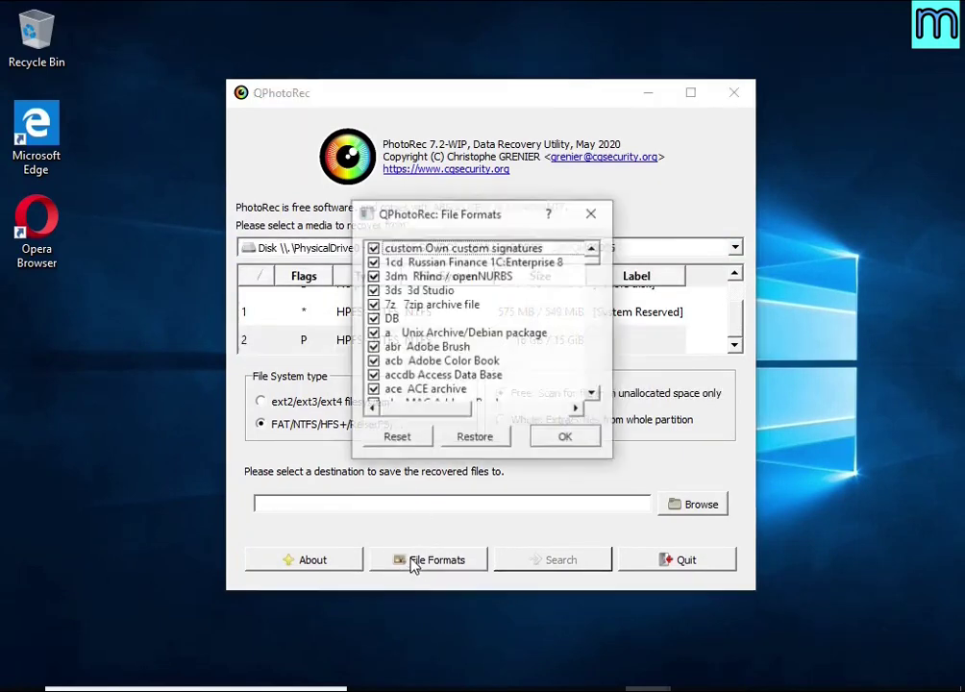
{"action": "left_click", "coordinate": [399, 440]}
{"action": "scroll", "coordinate": [444, 351], "scroll_direction": "down", "scroll_amount": 4}
{"action": "scroll", "coordinate": [444, 351], "scroll_direction": "down", "scroll_amount": 18}
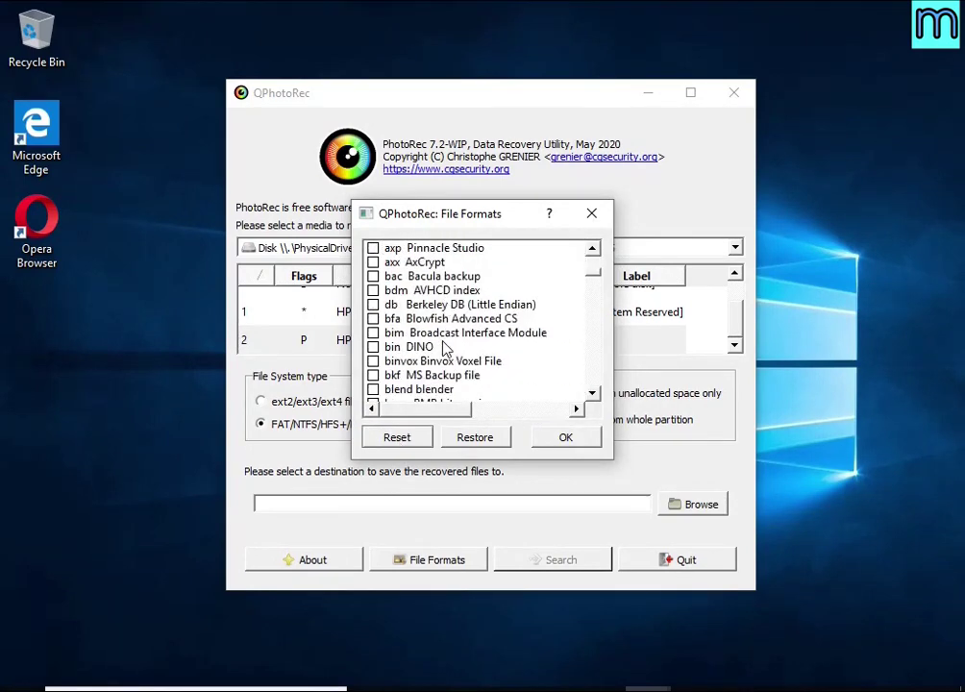
{"action": "scroll", "coordinate": [438, 338], "scroll_direction": "up", "scroll_amount": 1}
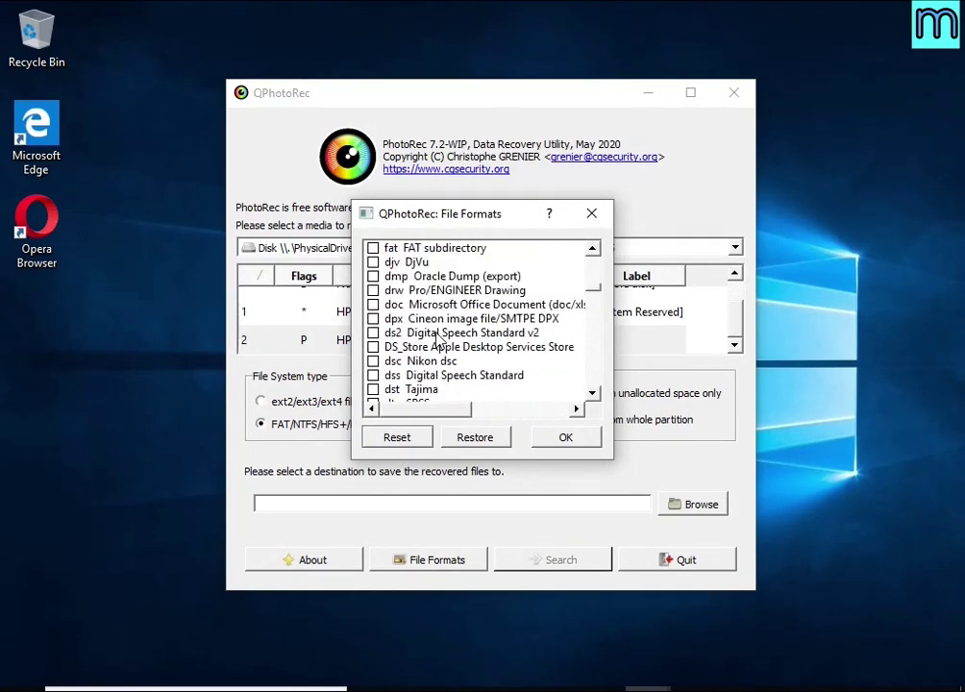
{"action": "left_click", "coordinate": [441, 306]}
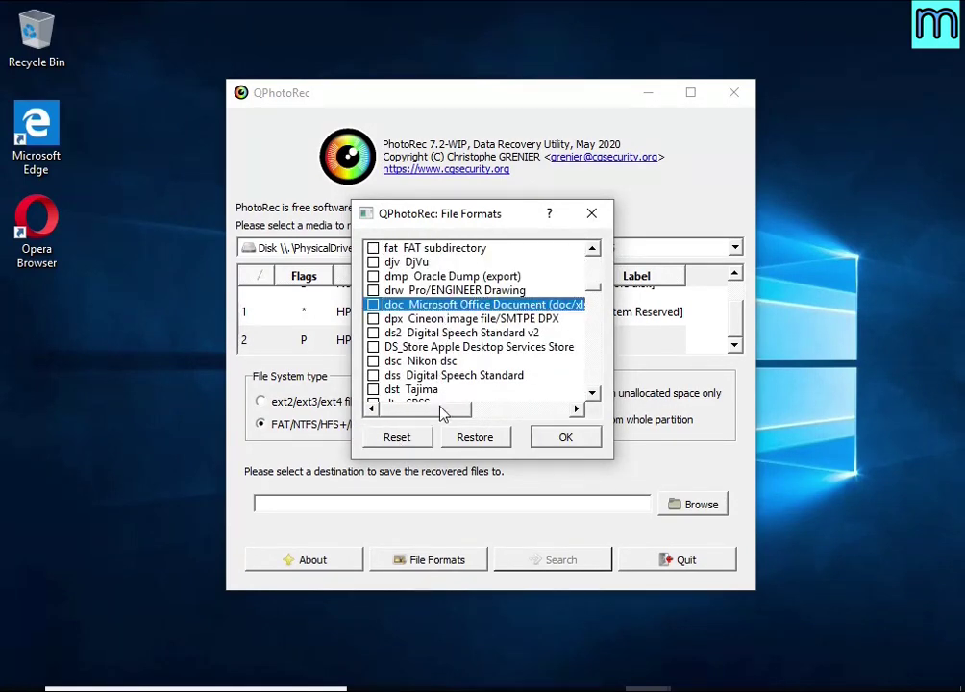
{"action": "left_click_drag", "start_coordinate": [442, 411], "coordinate": [377, 376]}
Enable the jpg JPG picture and pdf Portable Document Format file formats
{"action": "scroll", "coordinate": [456, 348], "scroll_direction": "down", "scroll_amount": 7}
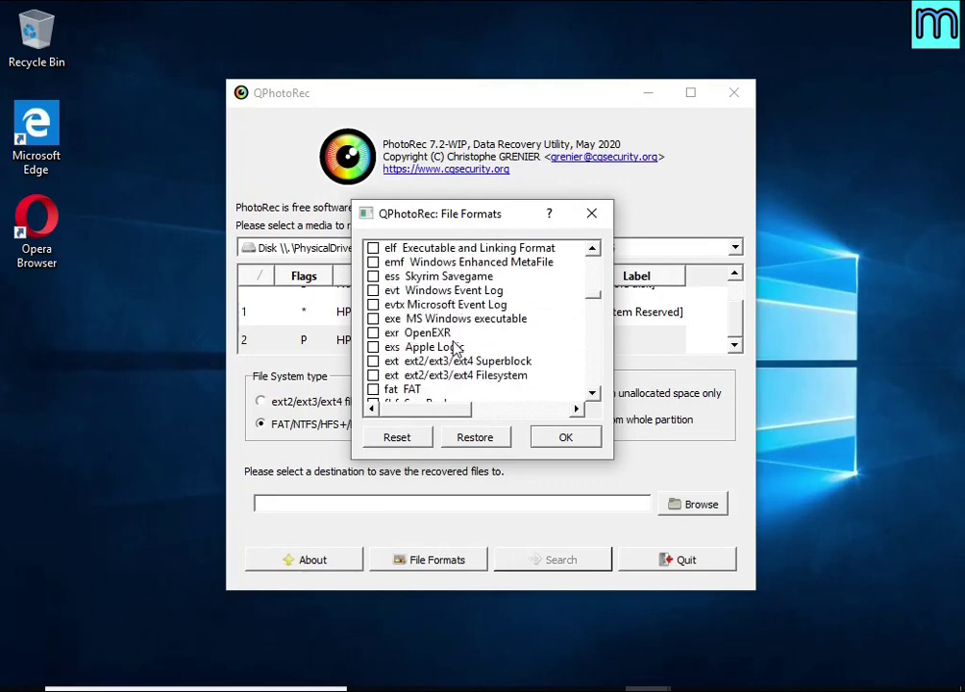
{"action": "scroll", "coordinate": [456, 348], "scroll_direction": "down", "scroll_amount": 20}
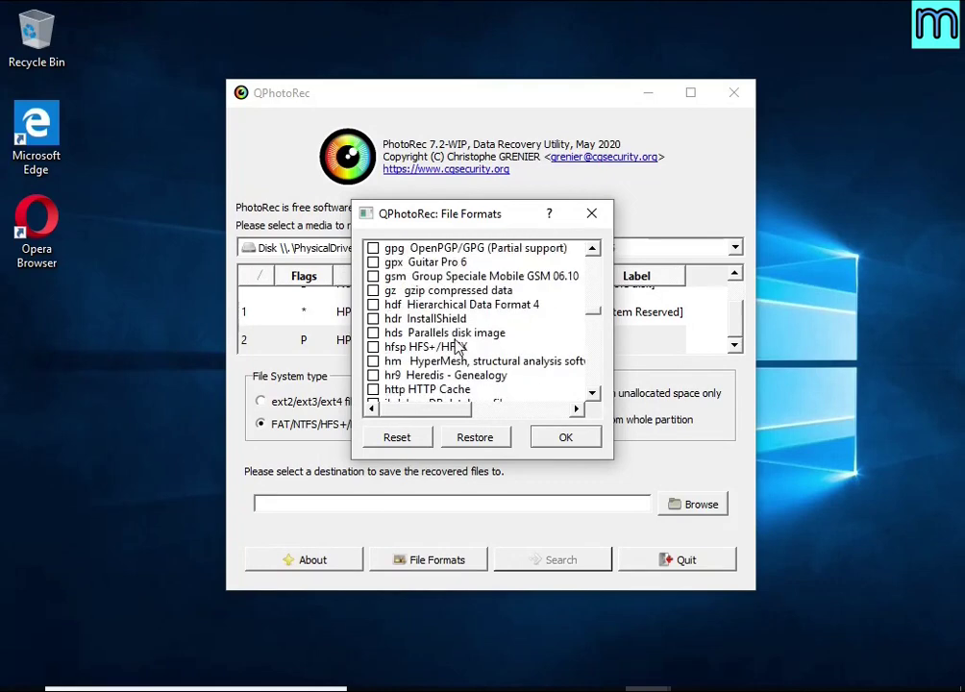
{"action": "scroll", "coordinate": [460, 344], "scroll_direction": "down", "scroll_amount": 1}
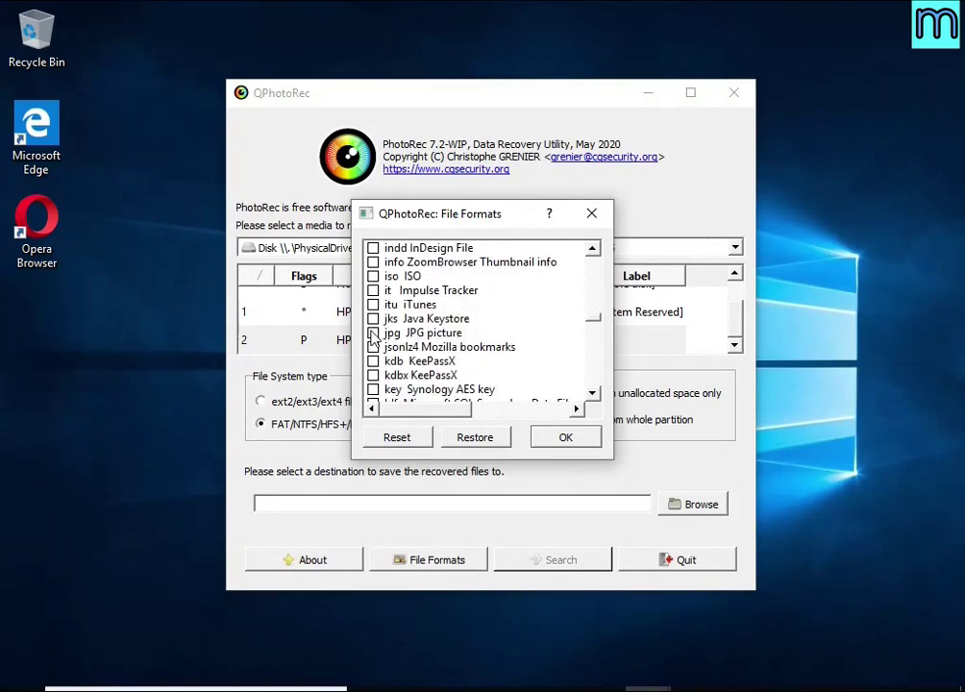
{"action": "scroll", "coordinate": [473, 342], "scroll_direction": "down", "scroll_amount": 20}
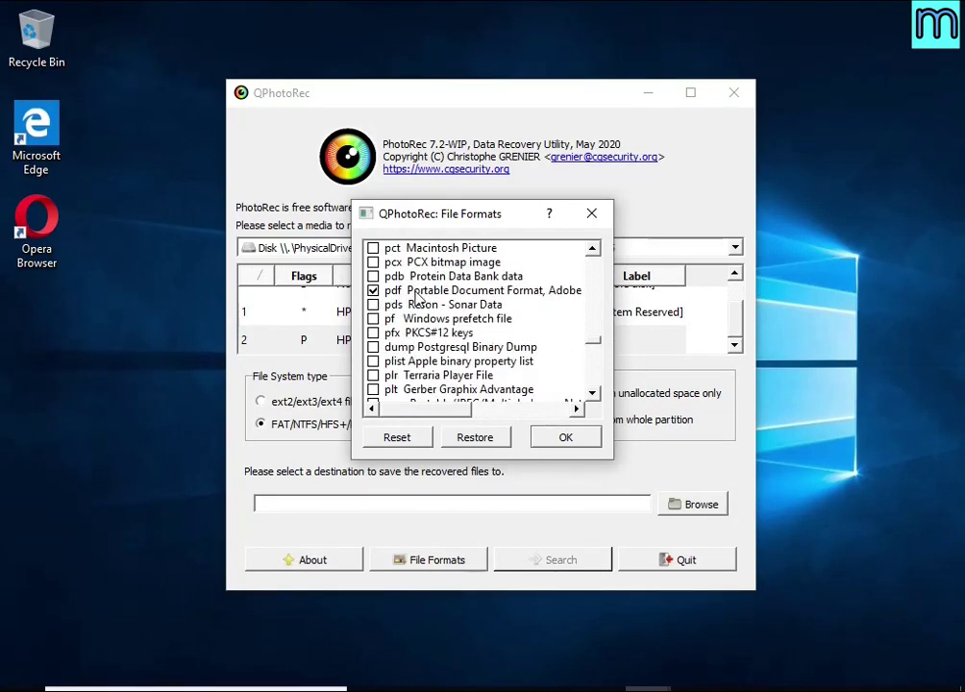
Enable the zip archive format, which includes OpenOffice and MSOffice 2007 files, and confirm the file format selection
{"action": "scroll", "coordinate": [419, 300], "scroll_direction": "down", "scroll_amount": 20}
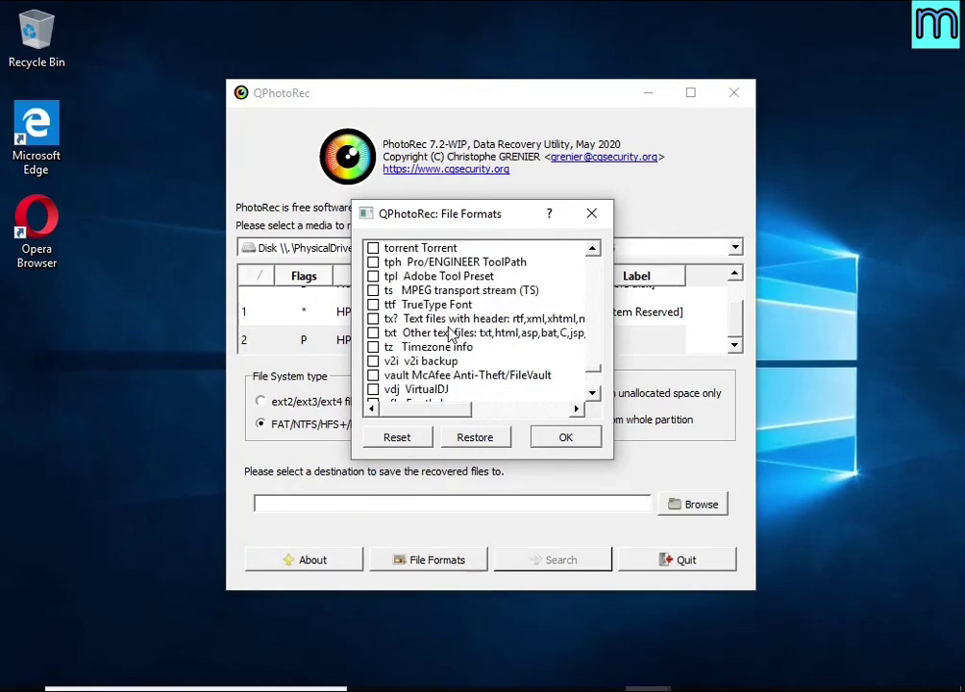
{"action": "scroll", "coordinate": [447, 334], "scroll_direction": "down", "scroll_amount": 7}
{"action": "scroll", "coordinate": [498, 384], "scroll_direction": "right", "scroll_amount": 3}
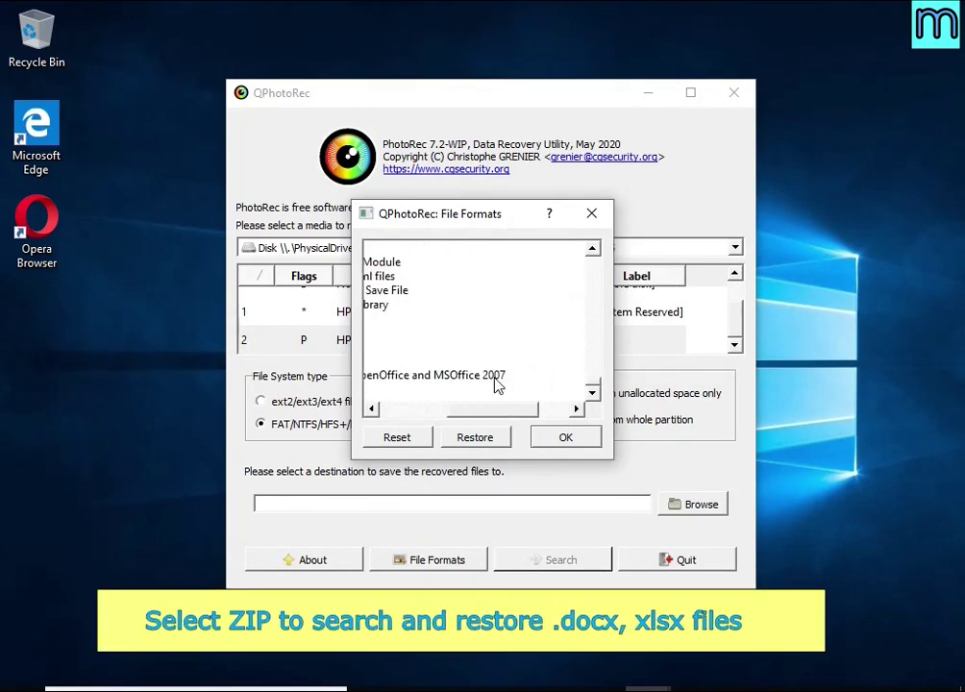
{"action": "left_click_drag", "start_coordinate": [488, 418], "coordinate": [389, 415]}
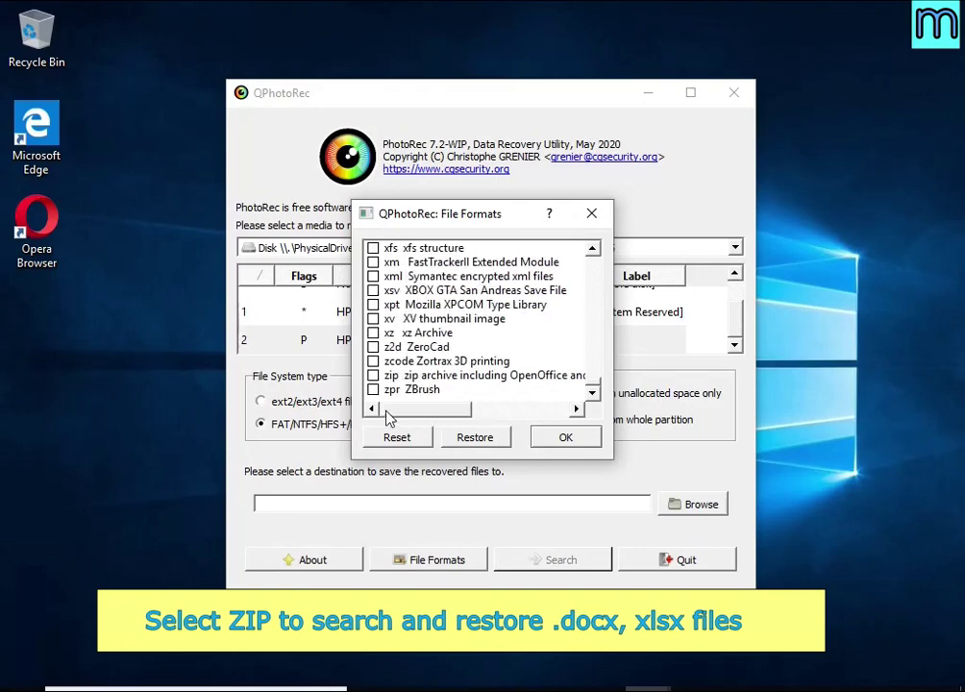
{"action": "left_click", "coordinate": [382, 379]}
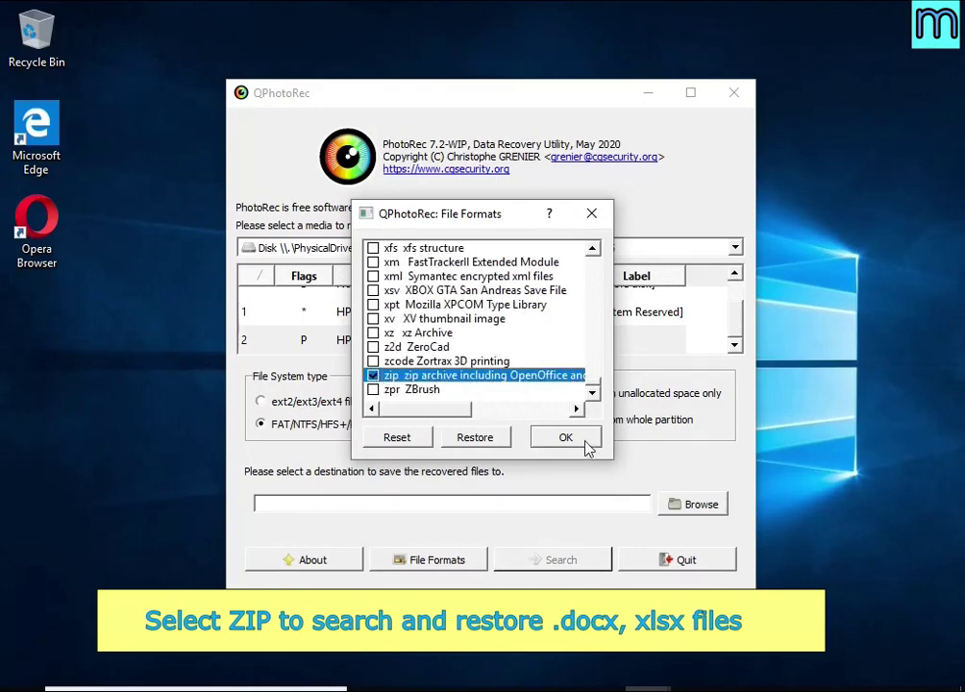
{"action": "left_click", "coordinate": [585, 445]}
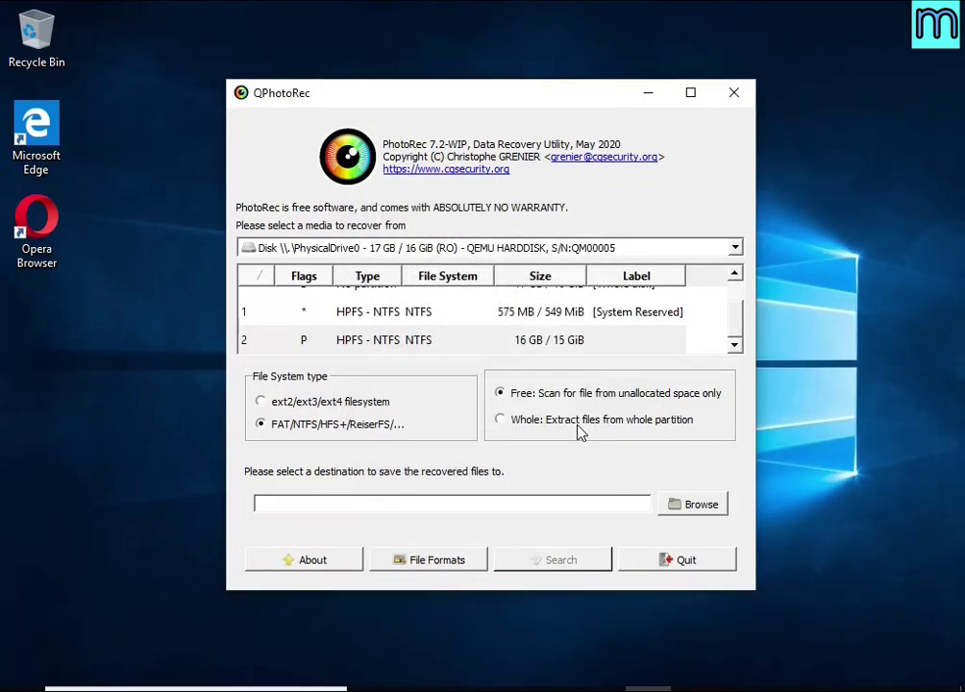
Set E:/ as the destination for recovered files and start the search with the unallocated-space-only scan
{"action": "left_click", "coordinate": [500, 420]}
{"action": "left_click", "coordinate": [677, 511]}
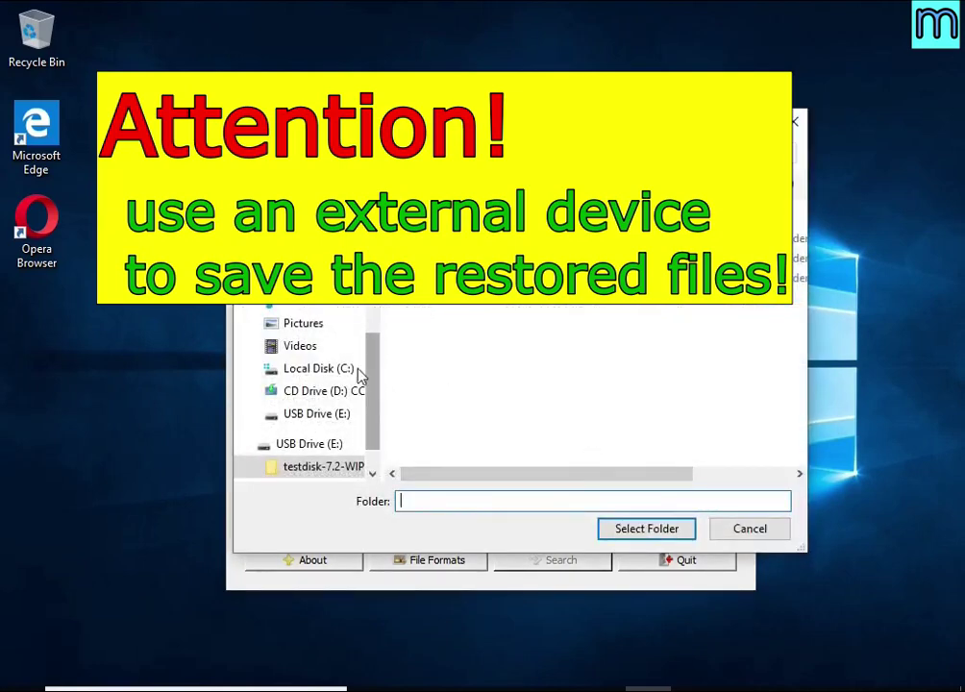
{"action": "left_click", "coordinate": [307, 444]}
{"action": "left_click", "coordinate": [618, 533]}
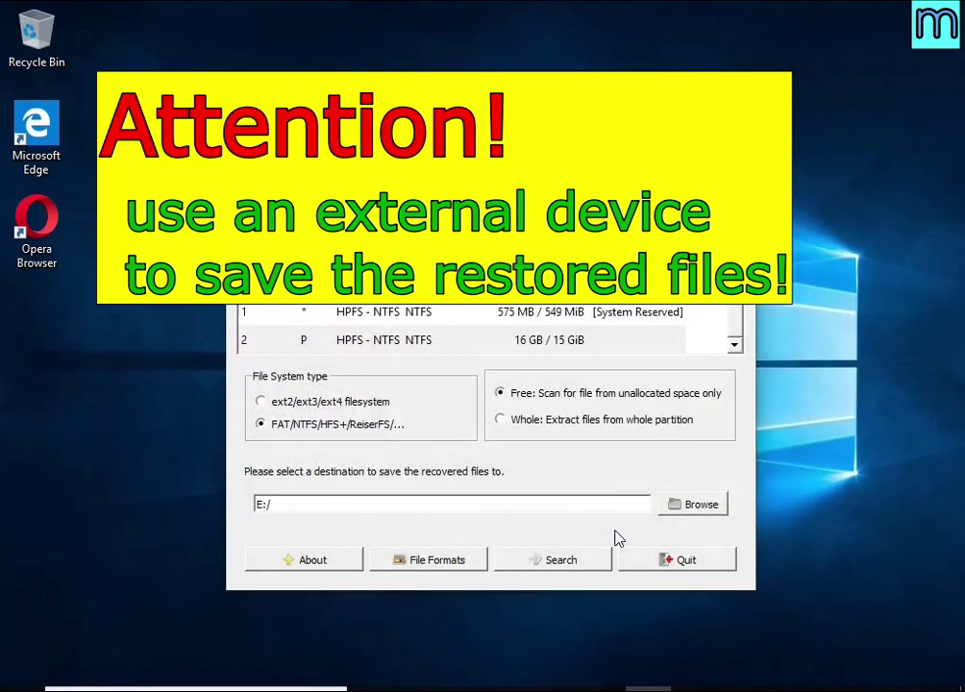
{"action": "left_click", "coordinate": [563, 562]}
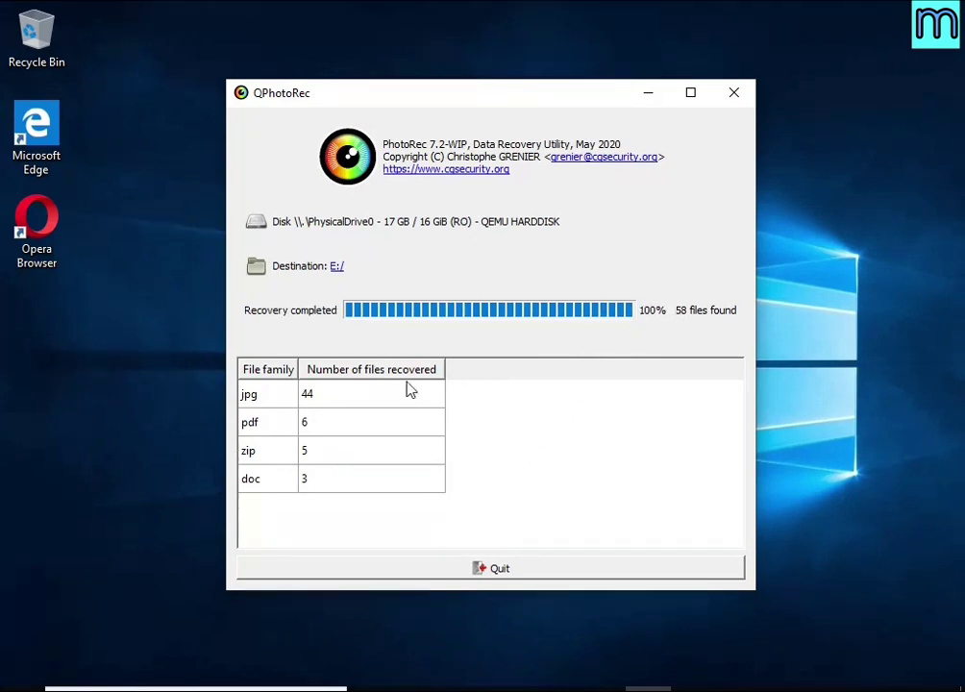
Quit QPhotoRec and open the recup_dir.1 folder on USB Drive (E:) in File Explorer
{"action": "left_click", "coordinate": [525, 569]}
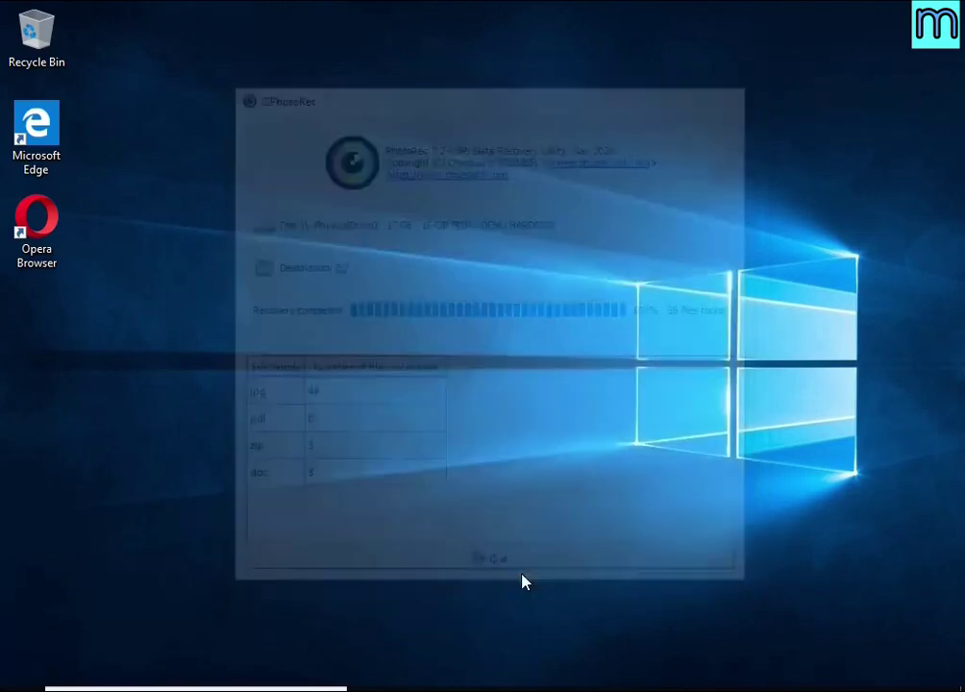
{"action": "left_click", "coordinate": [461, 682]}
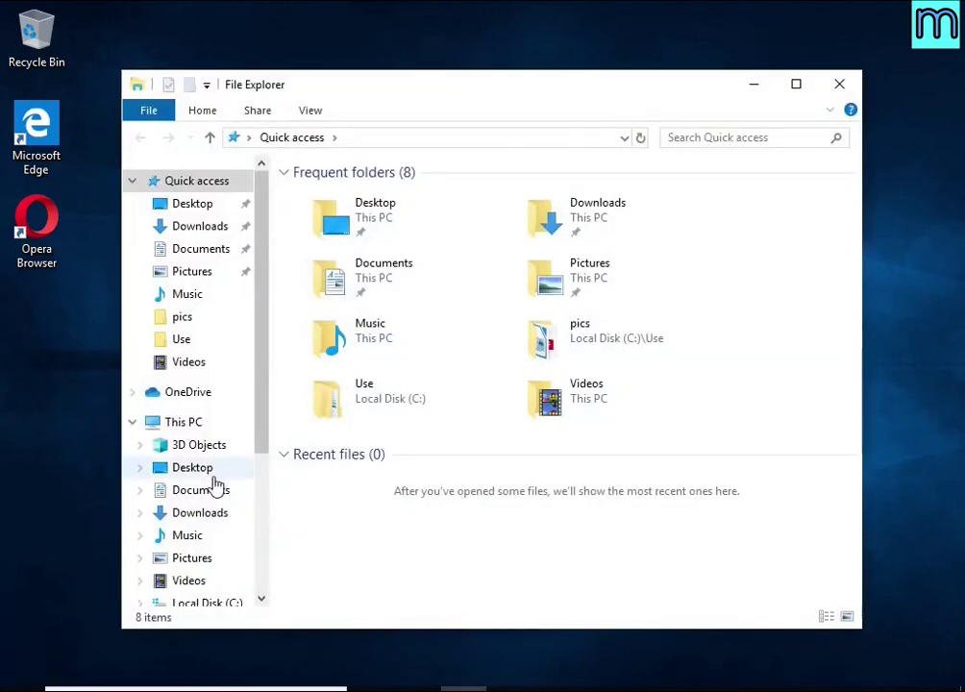
{"action": "scroll", "coordinate": [207, 510], "scroll_direction": "down", "scroll_amount": 3}
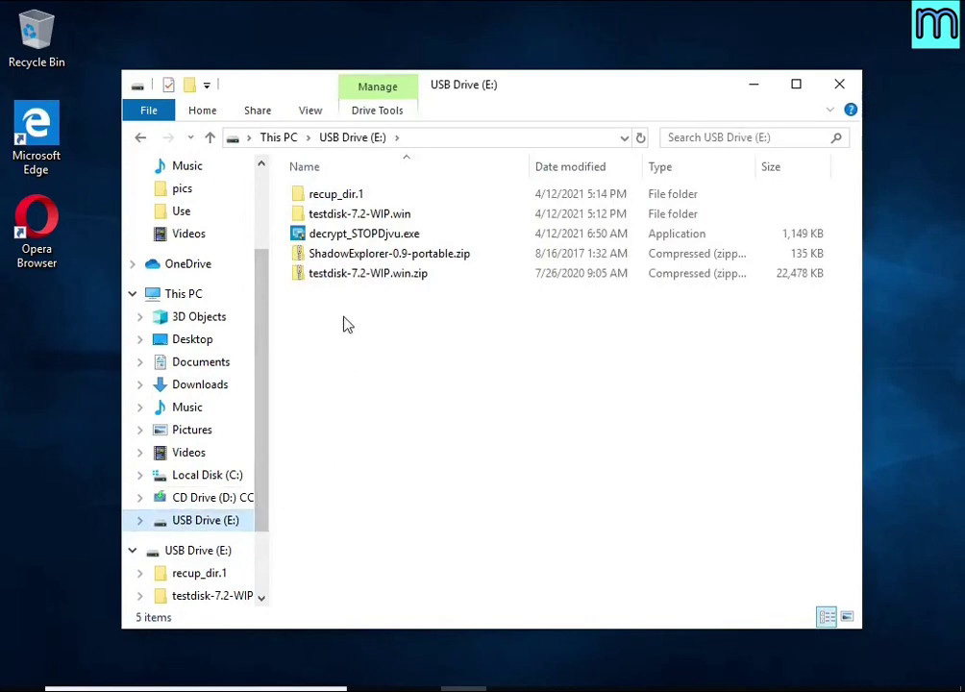
{"action": "left_click", "coordinate": [347, 201]}
{"action": "double_click", "coordinate": [347, 205]}
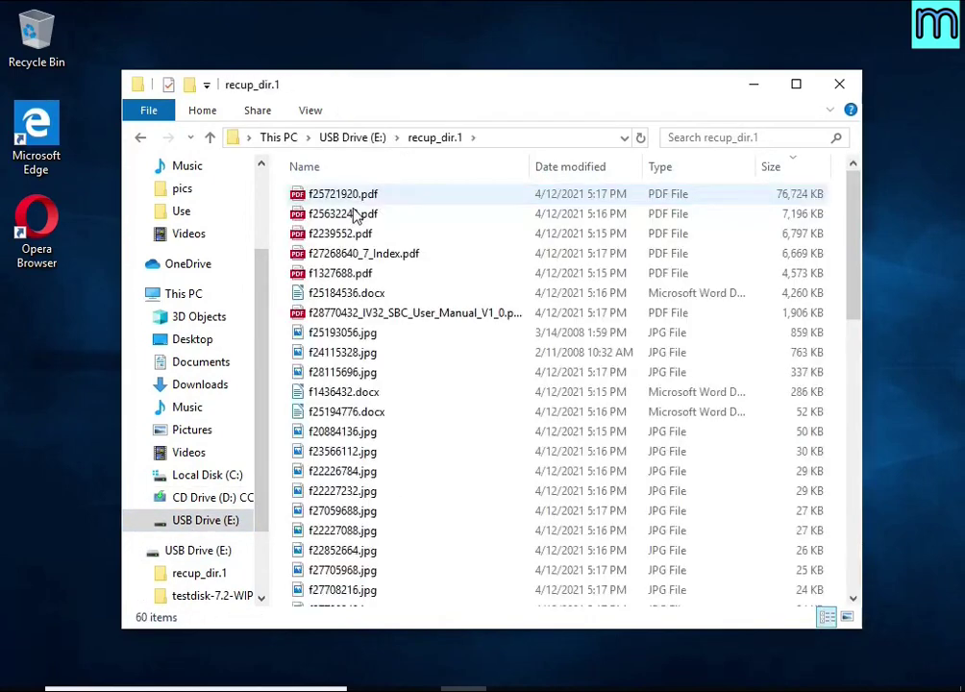
Sort the recovered files by size, largest first, and check the pages of f28770432_IV32_SBC_User_Manual_V1_0.pdf, closing it when done
{"action": "left_click", "coordinate": [786, 175]}
{"action": "left_click", "coordinate": [786, 174]}
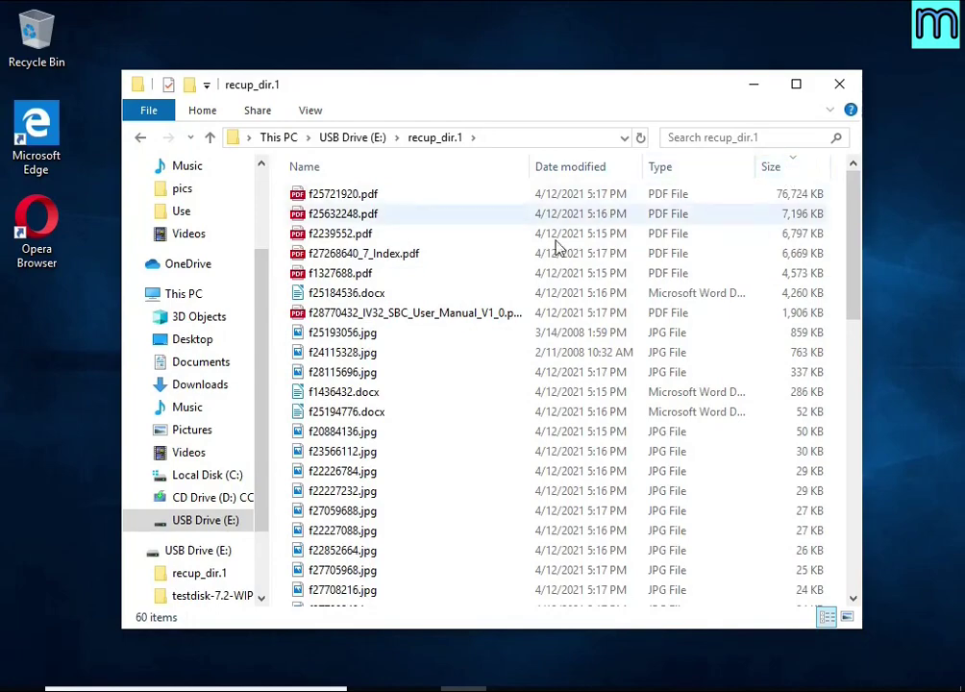
{"action": "double_click", "coordinate": [466, 315]}
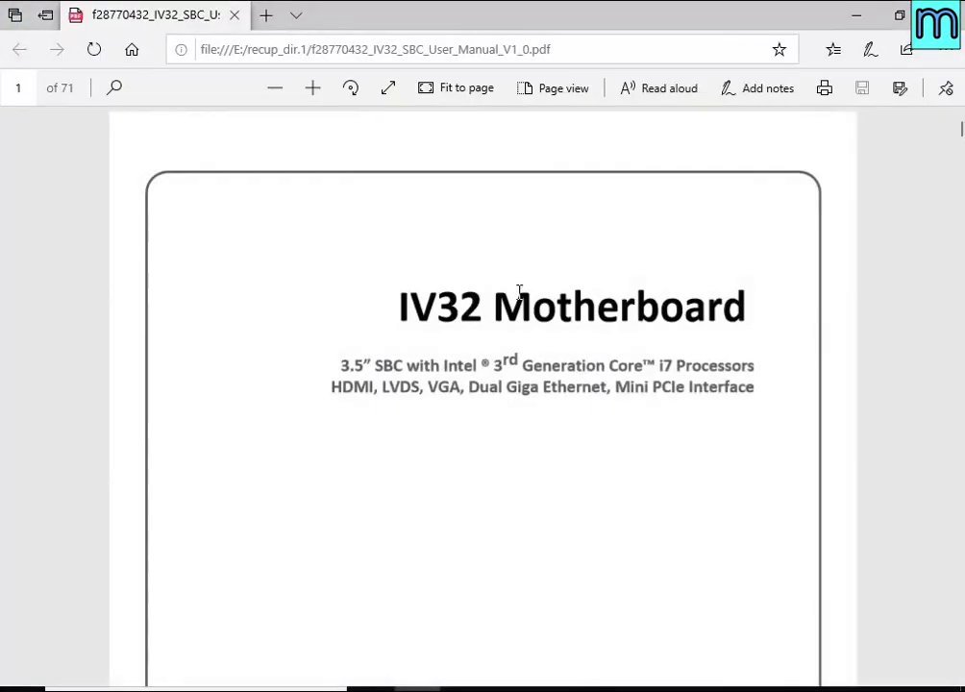
{"action": "scroll", "coordinate": [520, 294], "scroll_direction": "down", "scroll_amount": 15}
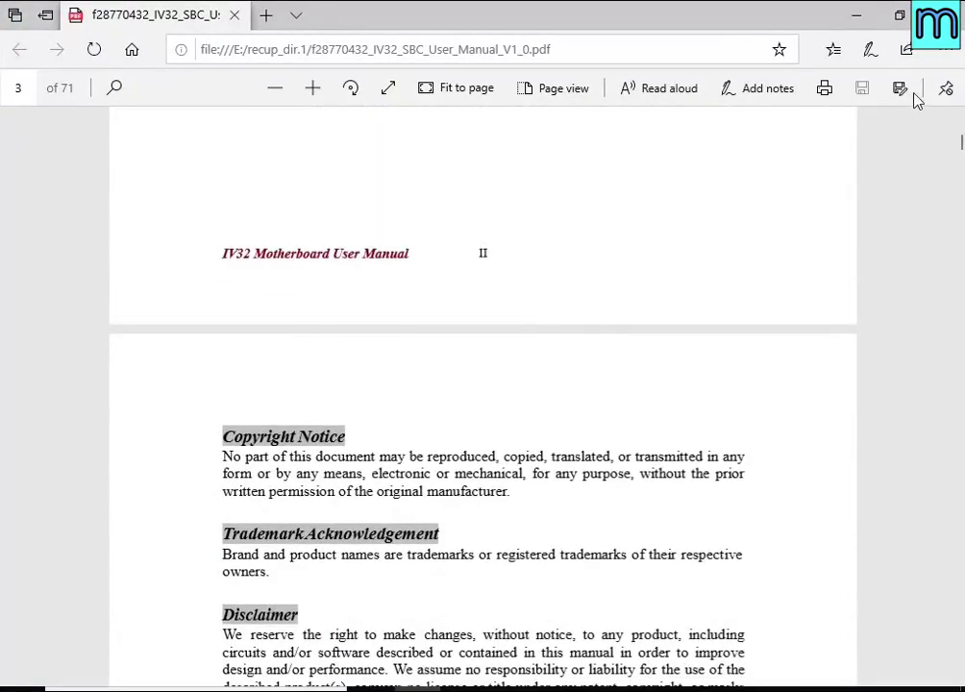
{"action": "left_click", "coordinate": [947, 14]}
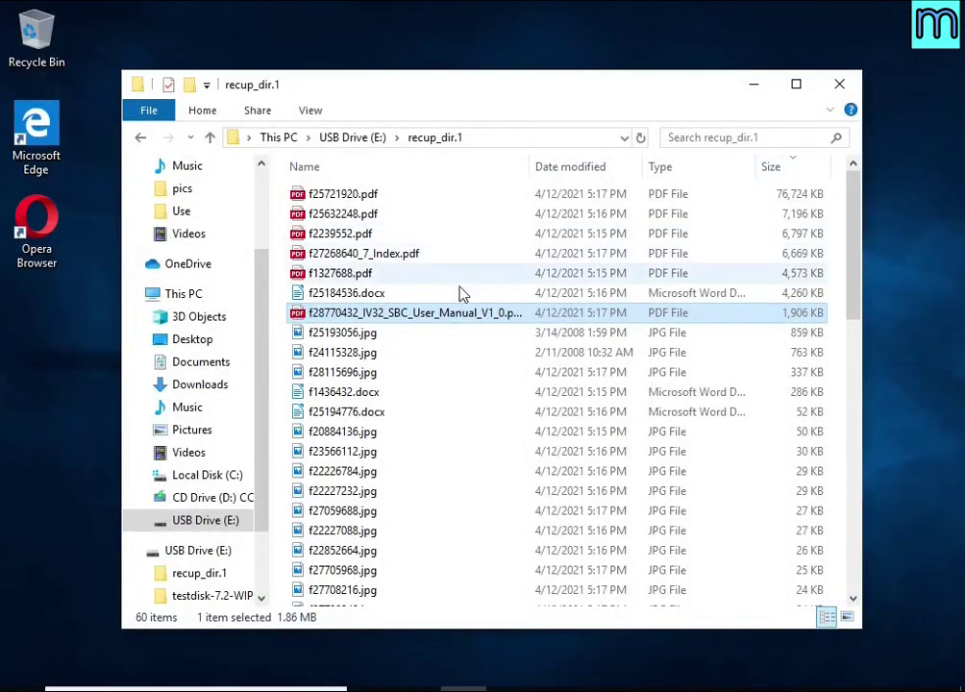
View the recovered pictures f25193056.jpg and f24115328.jpg, closing each one after checking it
{"action": "double_click", "coordinate": [427, 335]}
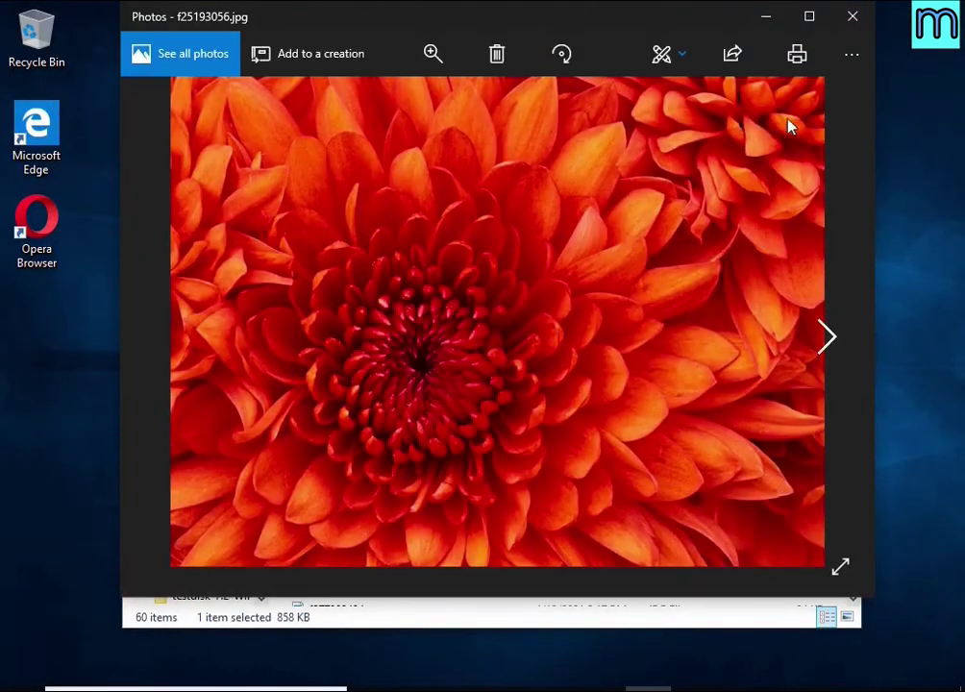
{"action": "left_click", "coordinate": [853, 16]}
{"action": "double_click", "coordinate": [390, 356]}
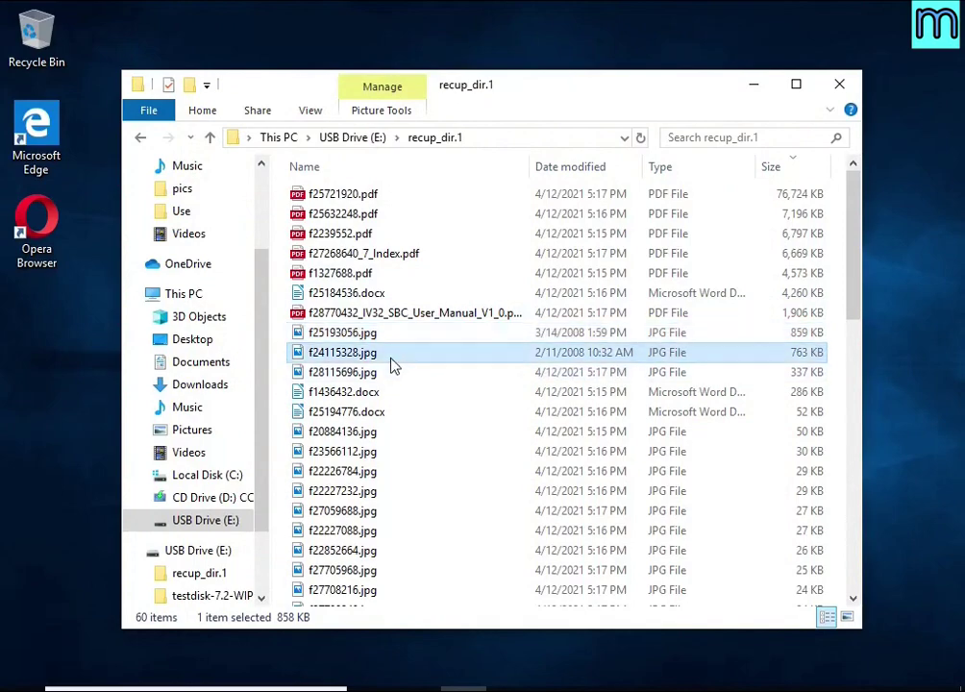
{"action": "left_click", "coordinate": [842, 18]}
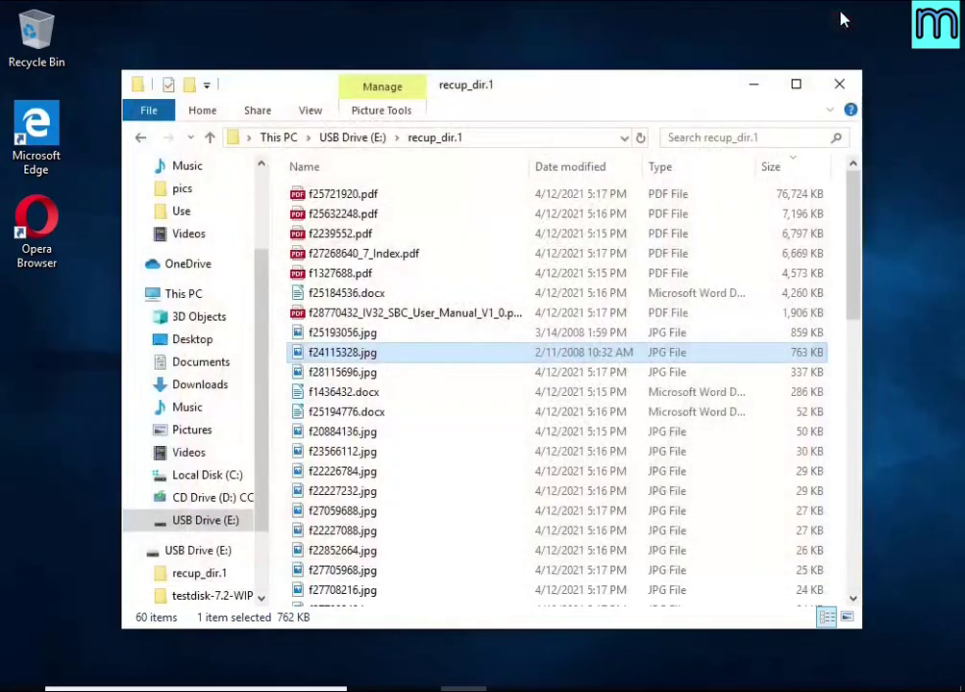